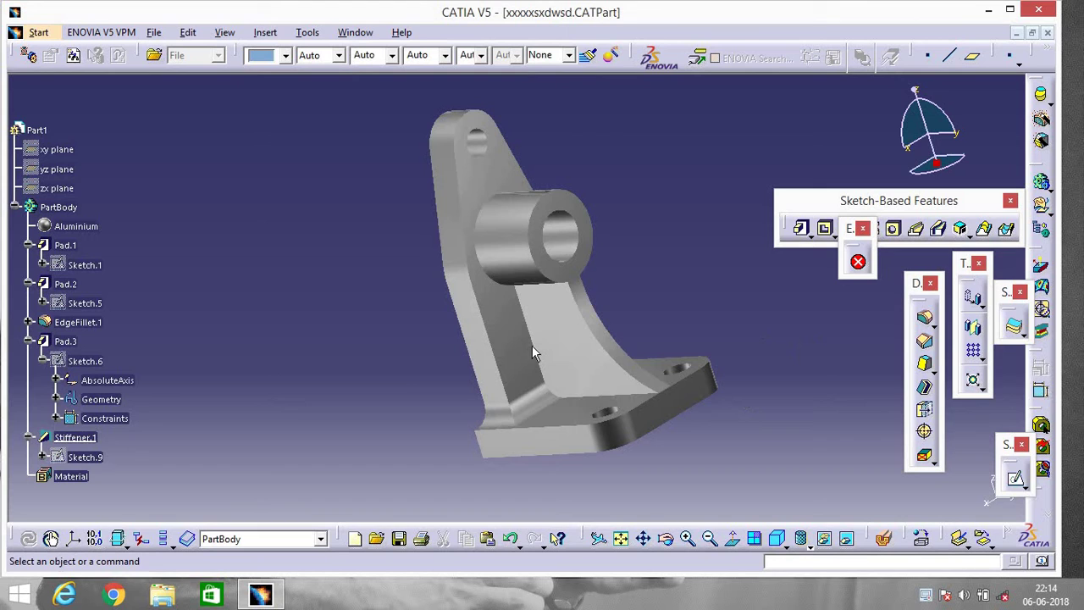
Step: Open the Start menu to show the Mechanical Design workbenches
click(49, 34)
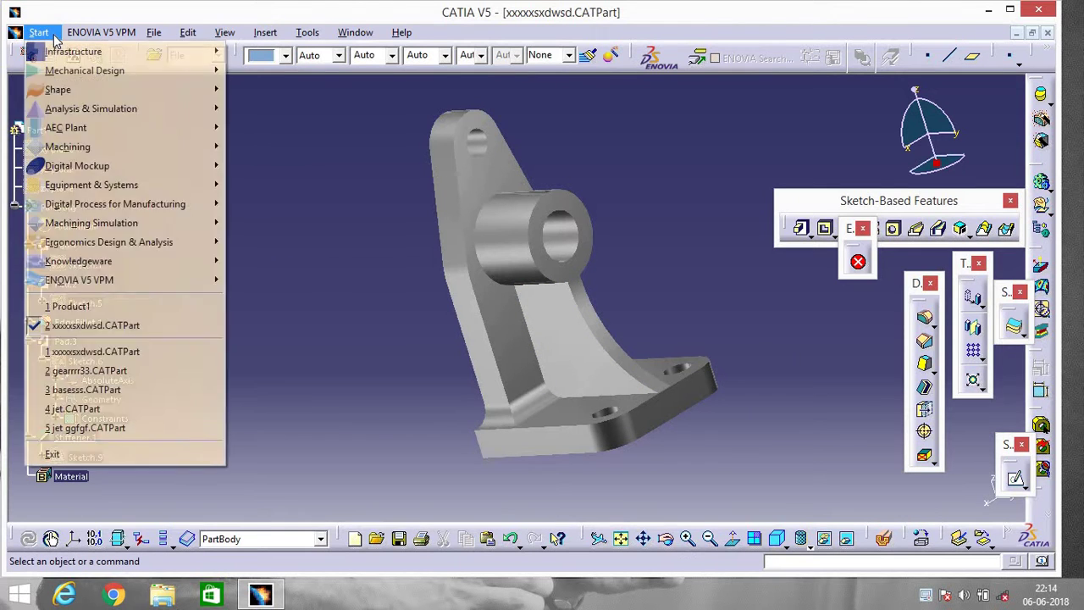
Step: Create the new part Part2 in Part Design and start a sketch on its xy plane
mouse_move(97, 72)
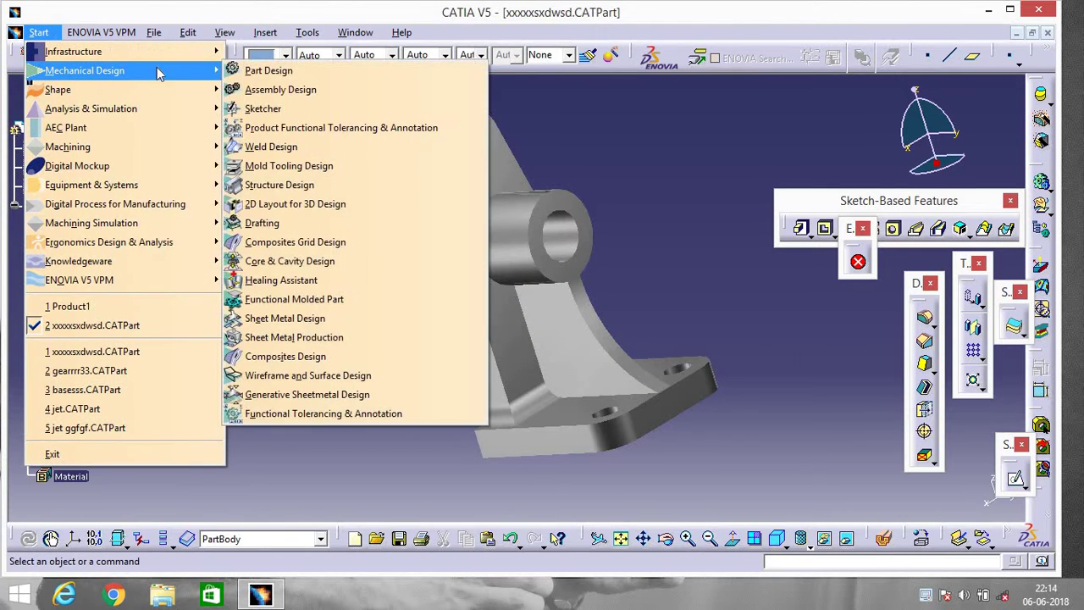
click(251, 70)
click(928, 497)
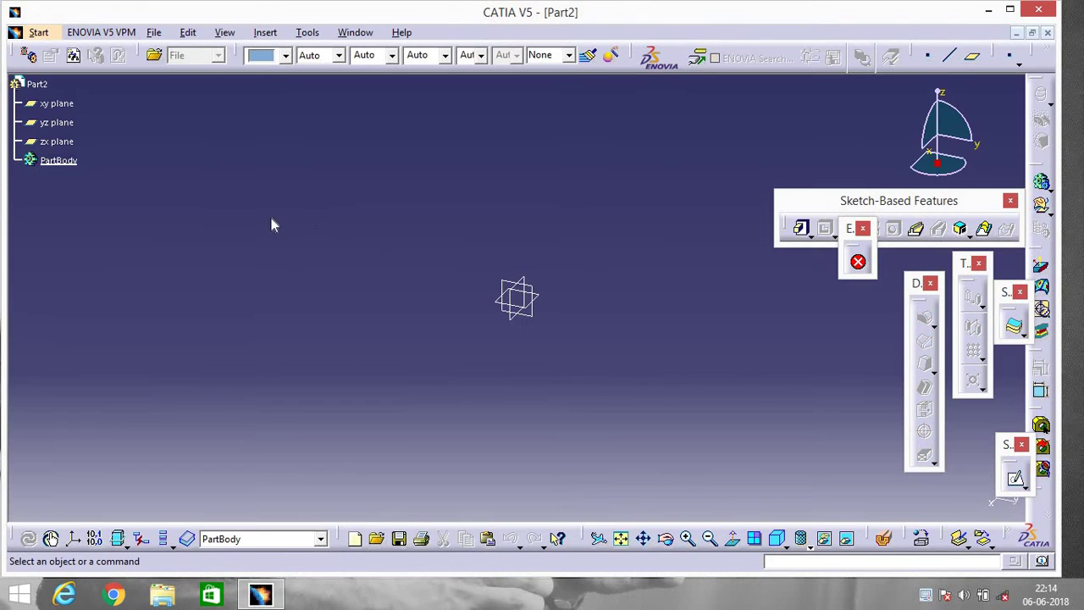
click(66, 105)
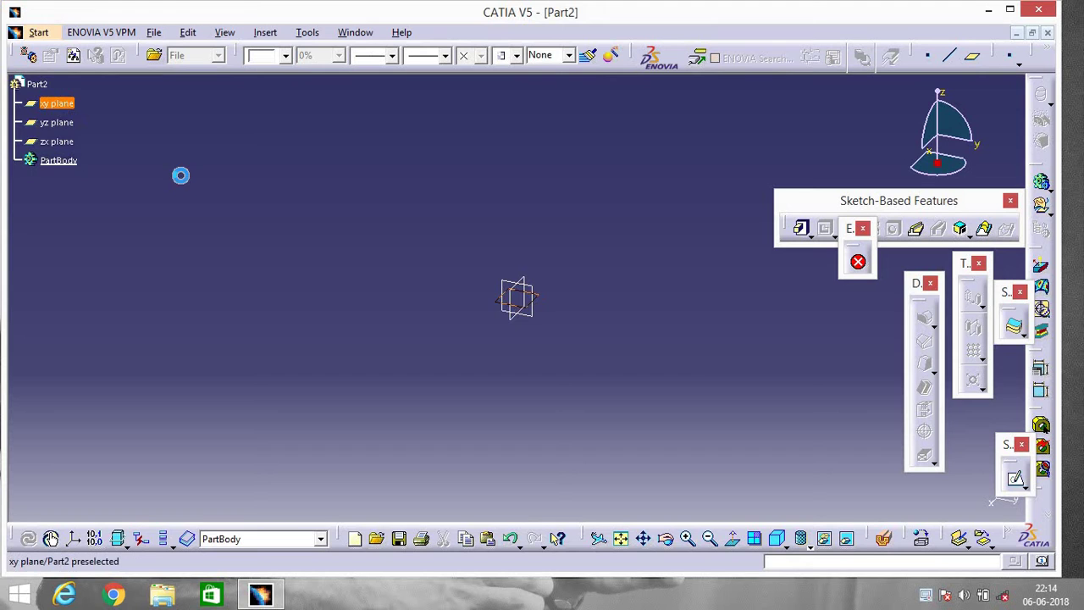
click(1013, 477)
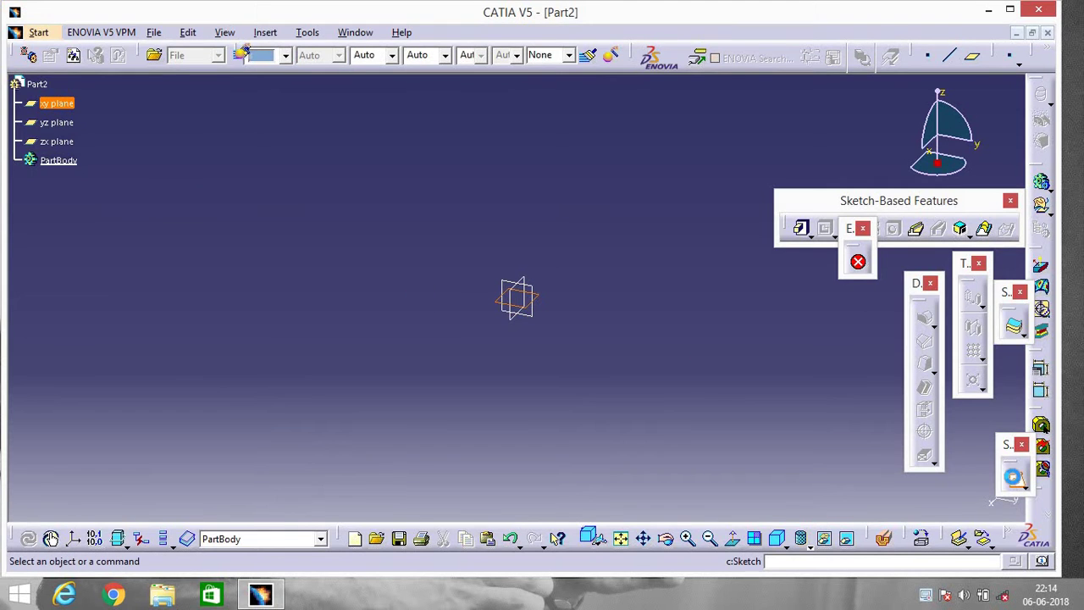
Step: Draw a rectangle in the sketch from two opposite corners
click(823, 369)
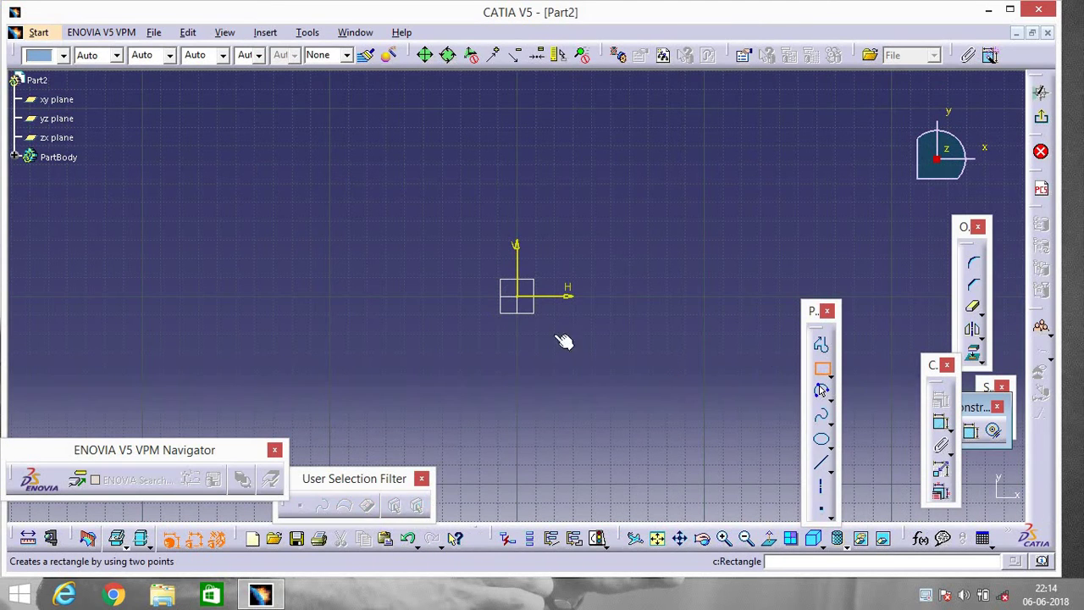
click(418, 134)
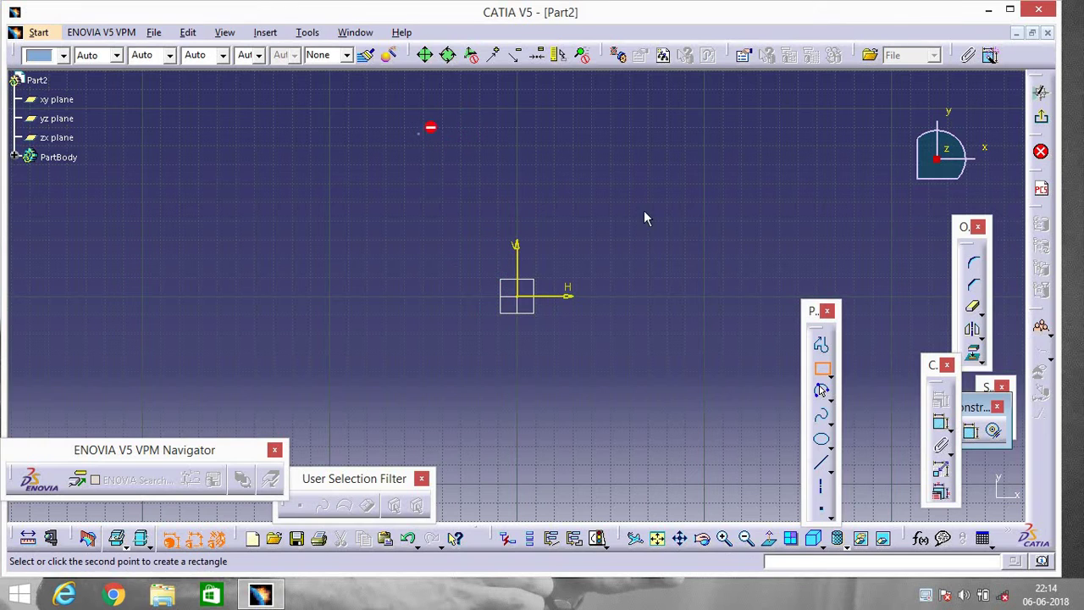
click(610, 296)
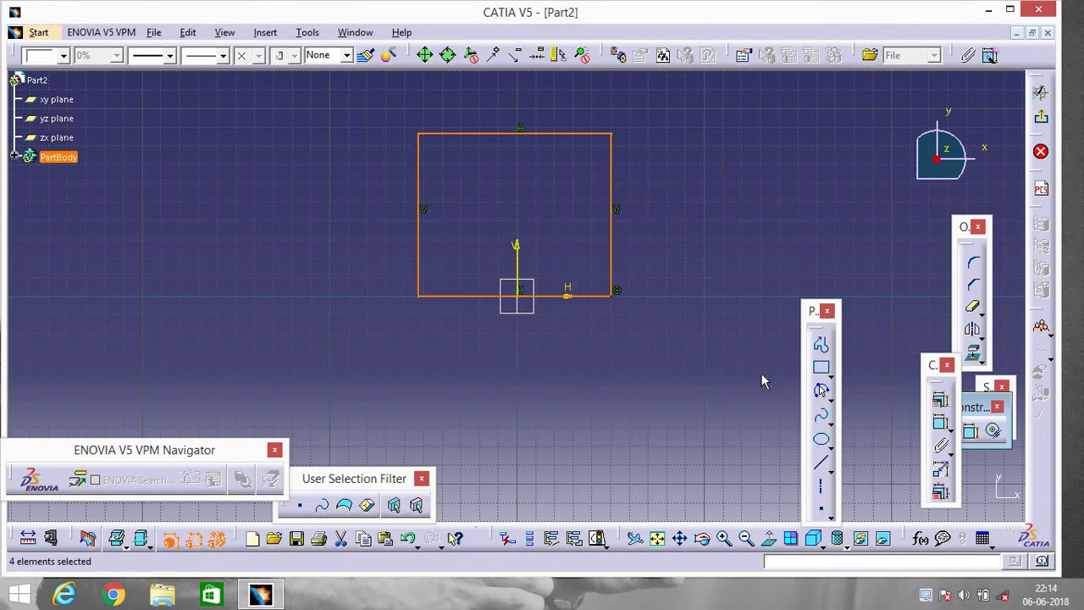
Step: Dimension the rectangle's height (86.648) and width (102.926)
click(939, 421)
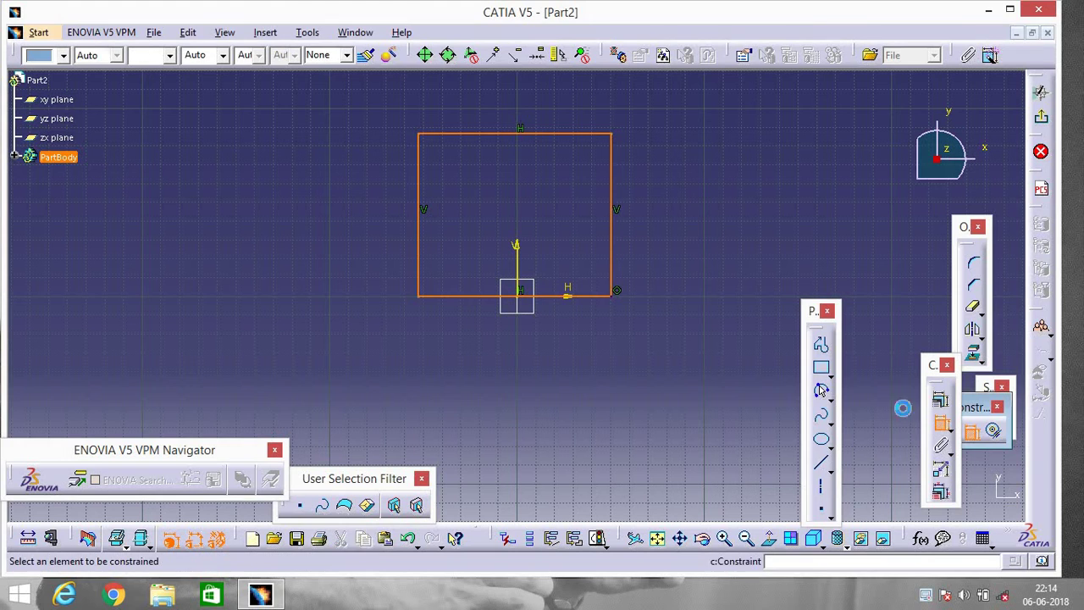
click(612, 243)
click(690, 234)
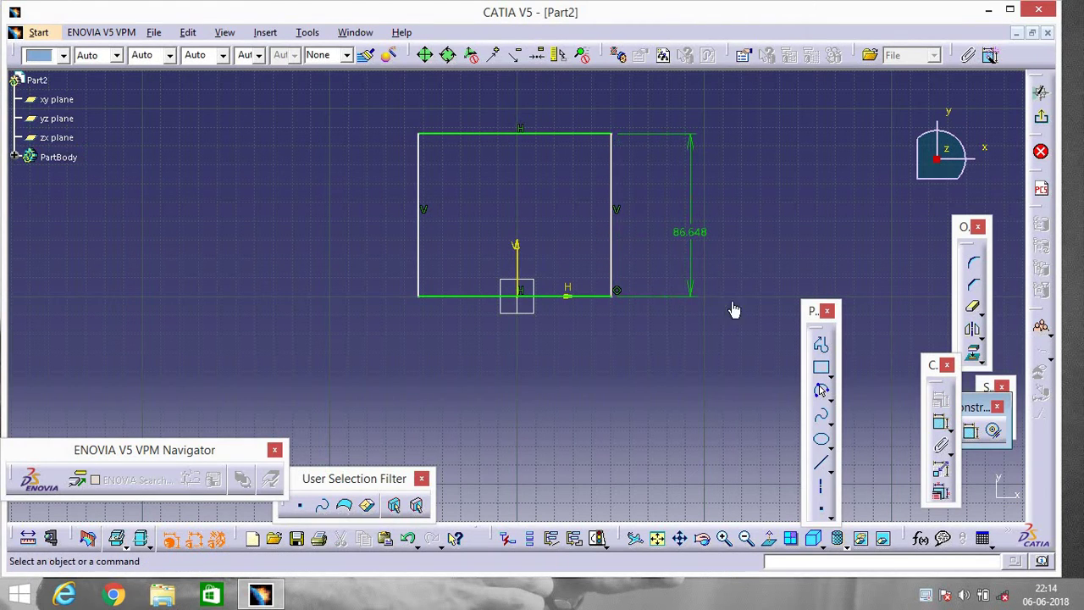
click(587, 296)
click(563, 360)
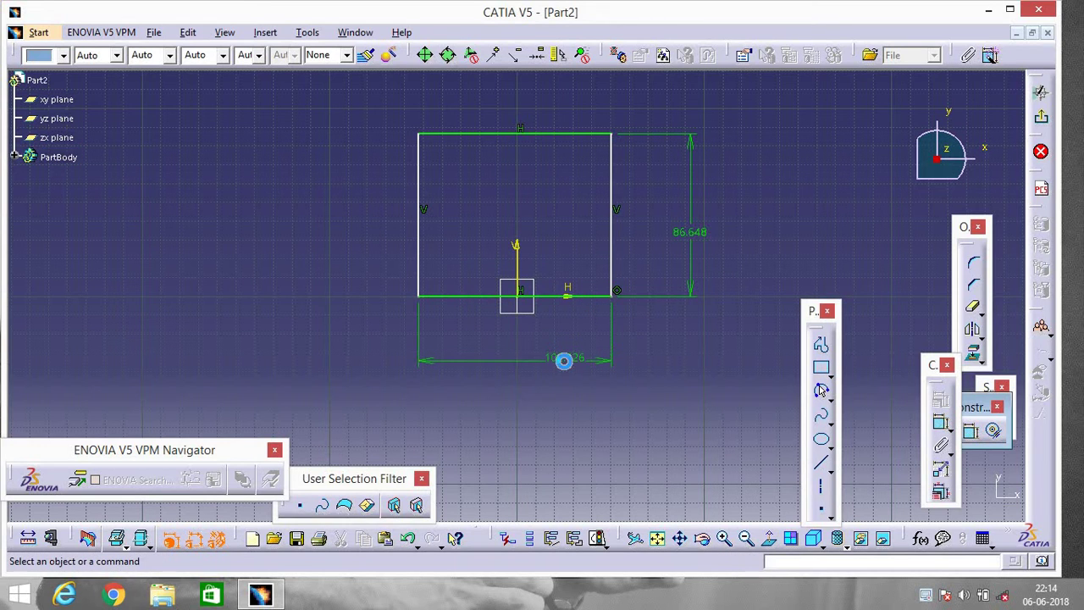
Step: Change the rectangle's width dimension to 96 and its height to 100
double_click(565, 364)
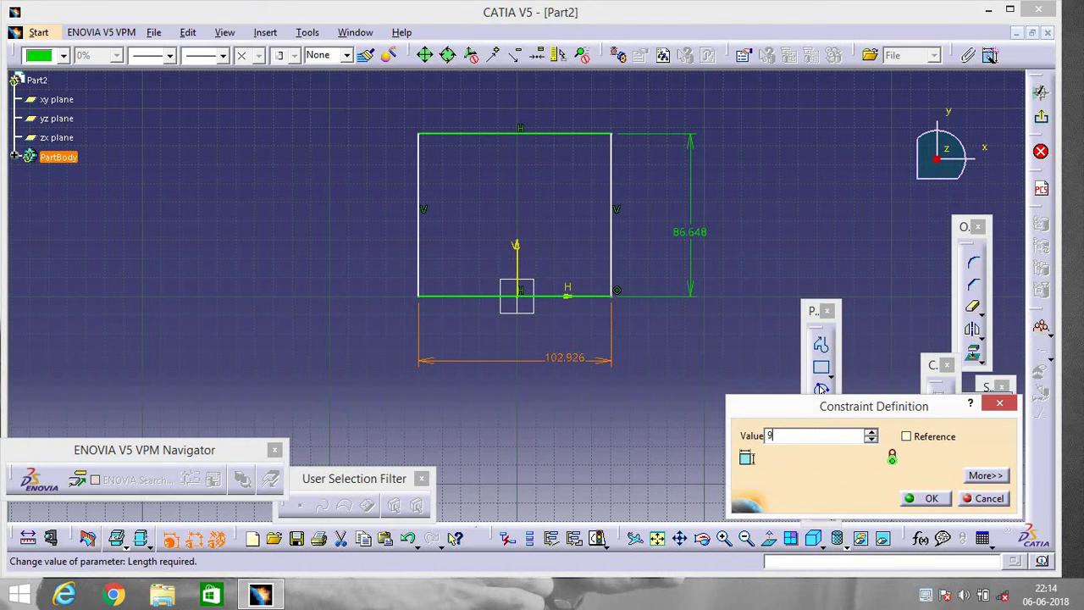
text(96mm)
key(Return)
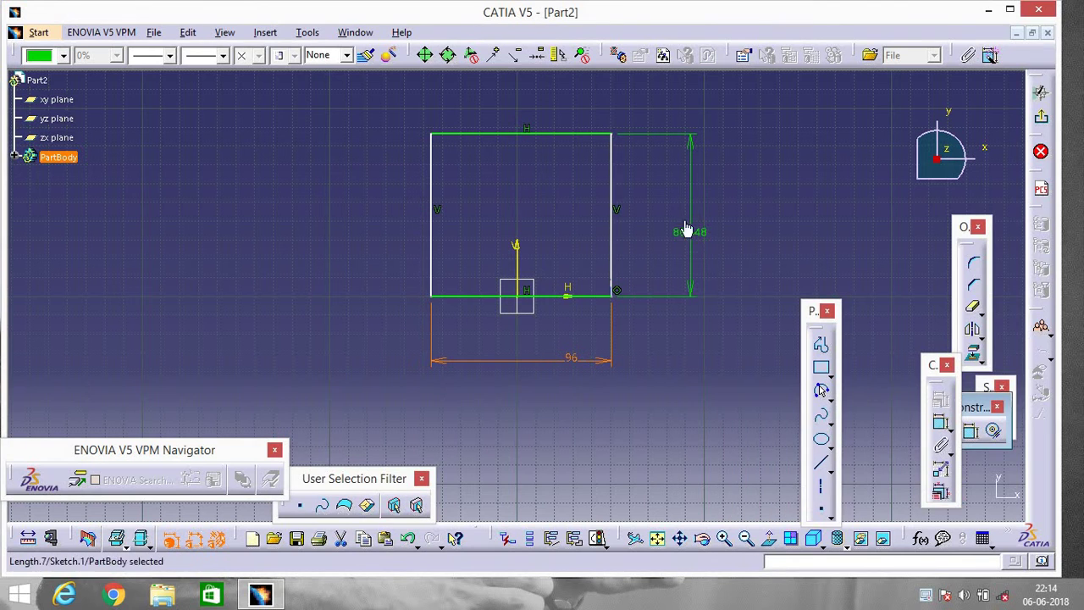
double_click(691, 233)
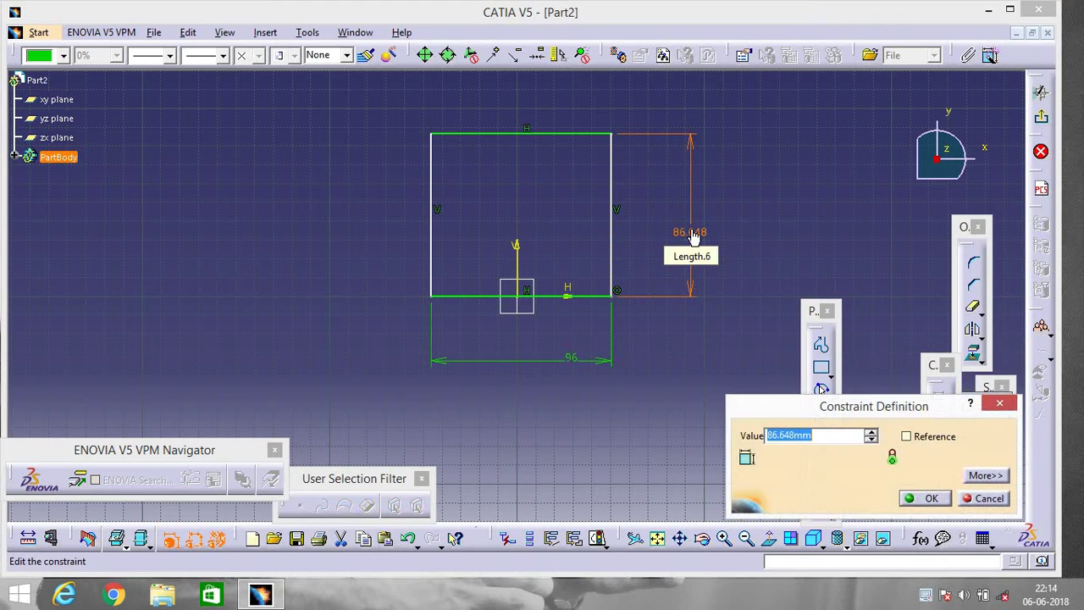
text(100)
key(Return)
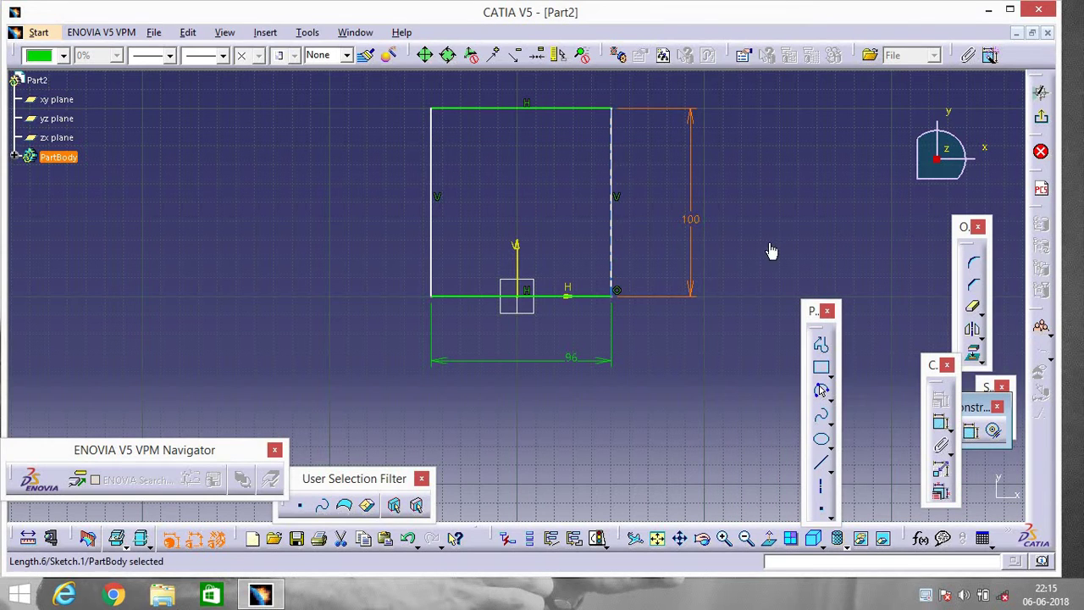
Step: Constrain the rectangle's left and right sides symmetric about the vertical V axis
ctrl+click(613, 222)
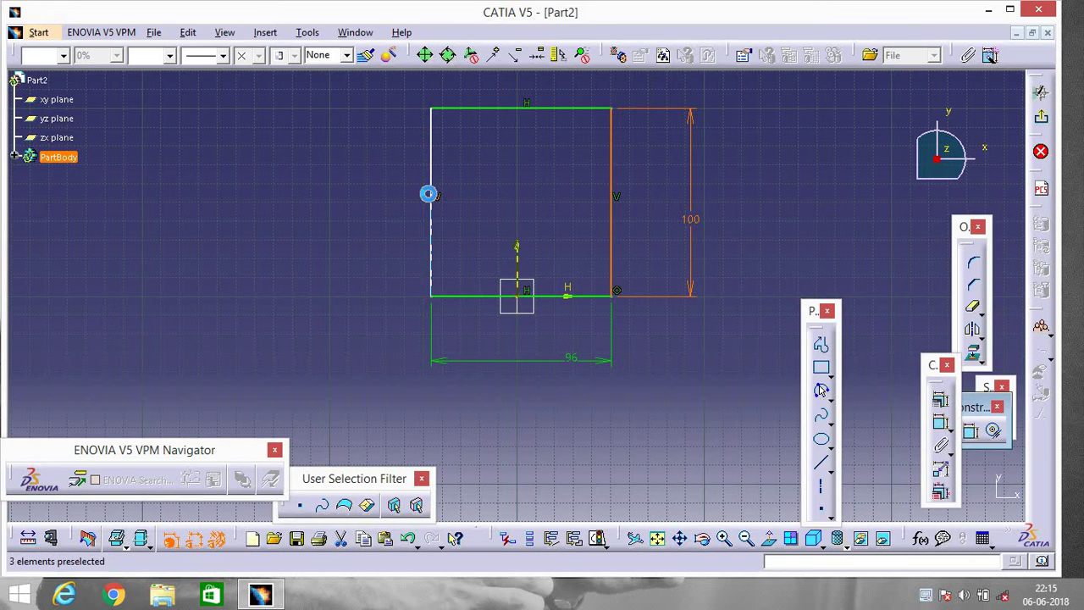
ctrl+click(435, 200)
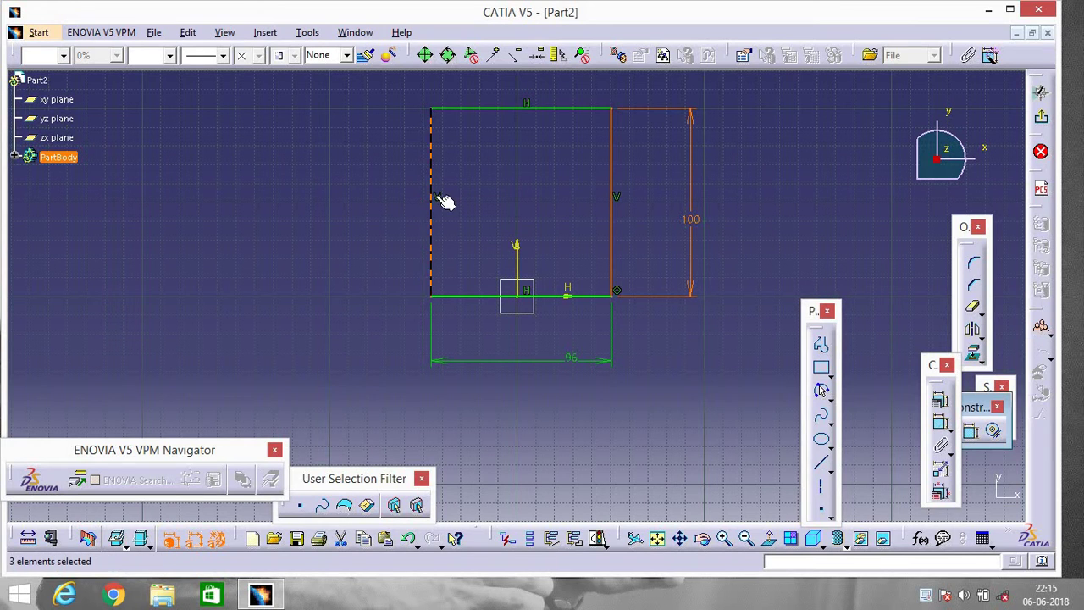
ctrl+click(518, 246)
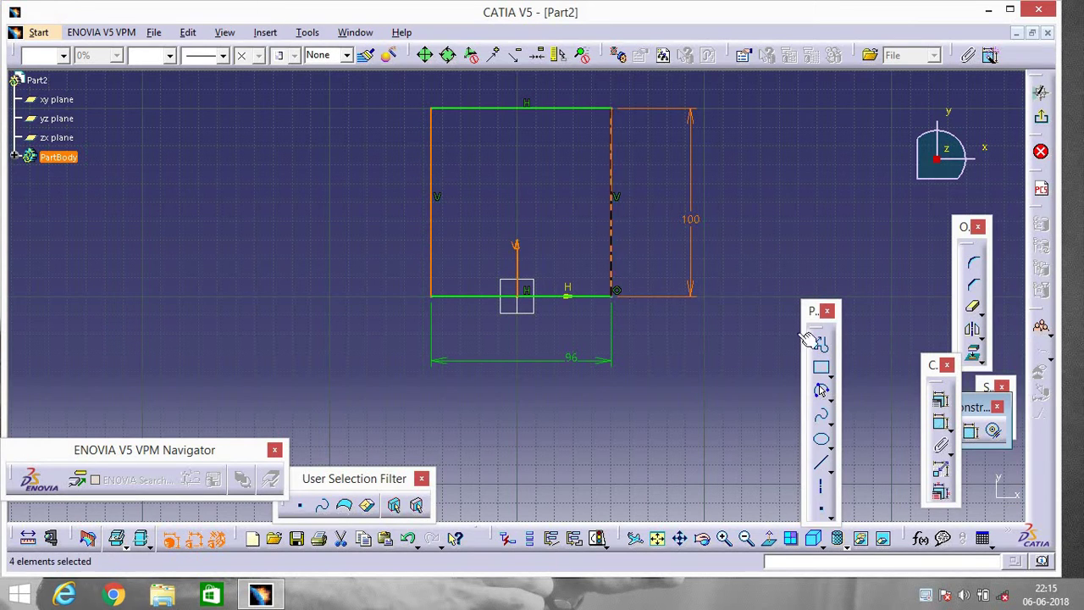
click(940, 398)
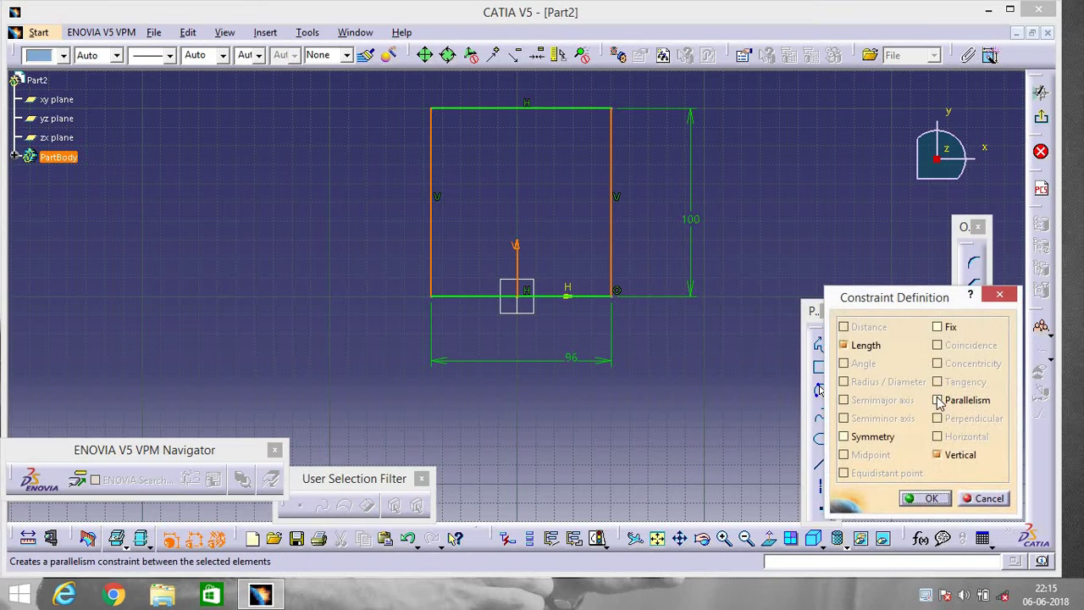
click(844, 436)
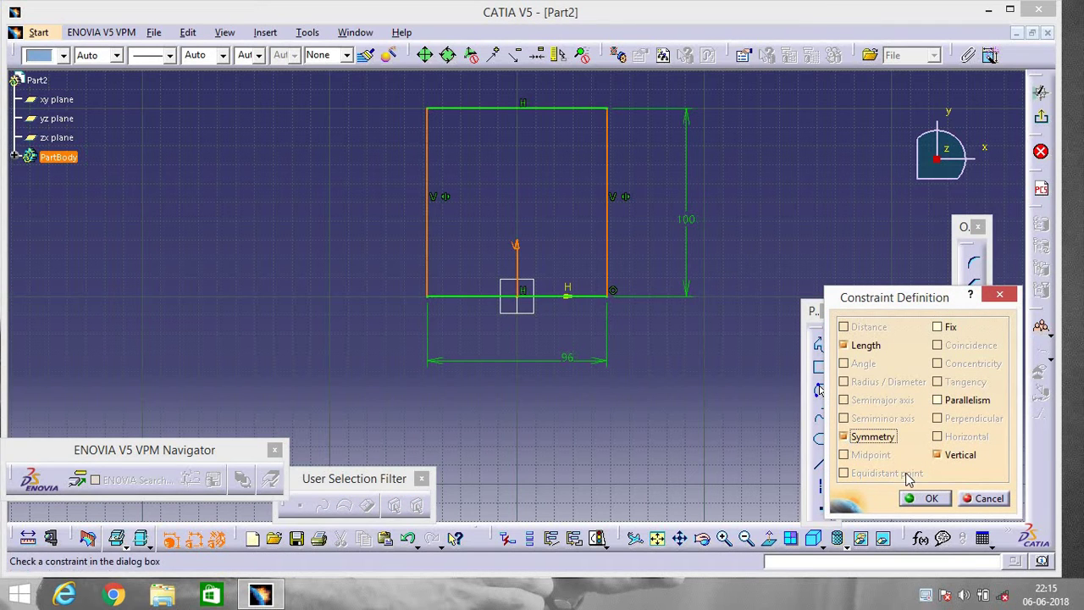
click(929, 499)
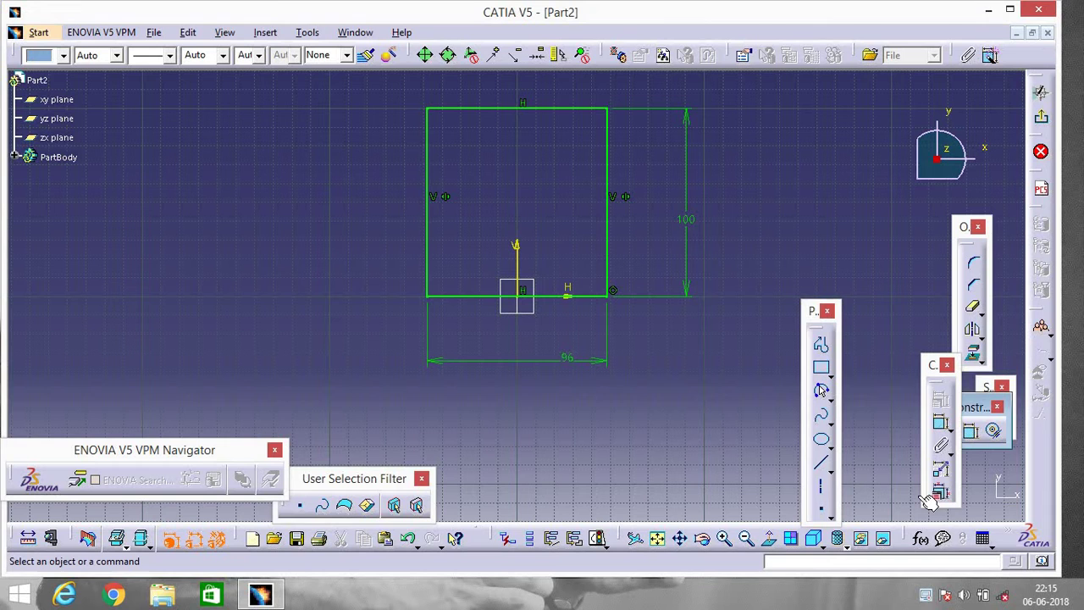
Step: Draw a small circle near the rectangle's top-right corner
click(828, 396)
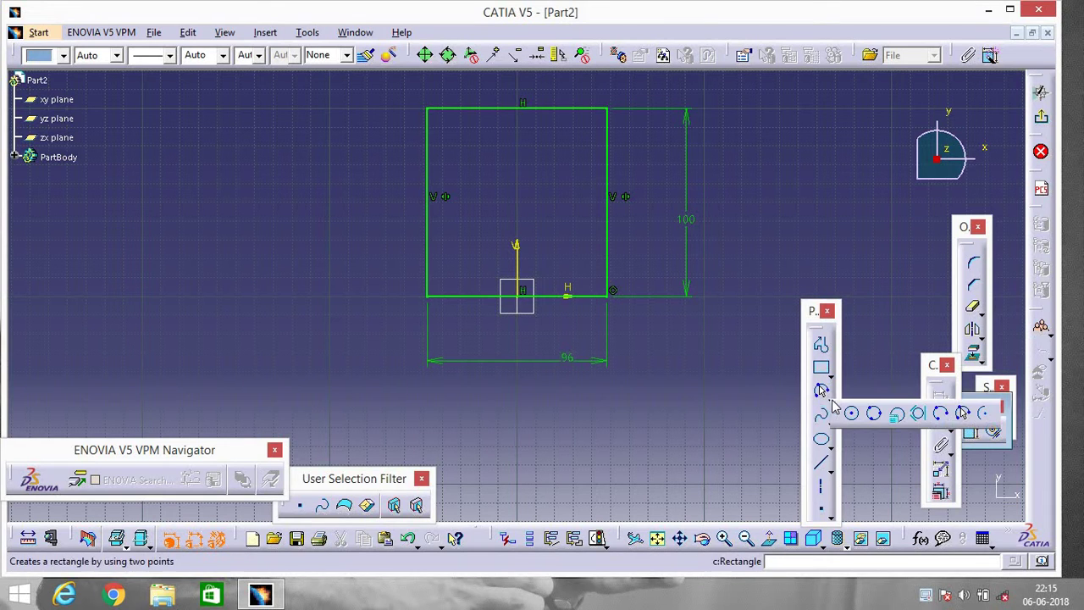
click(853, 413)
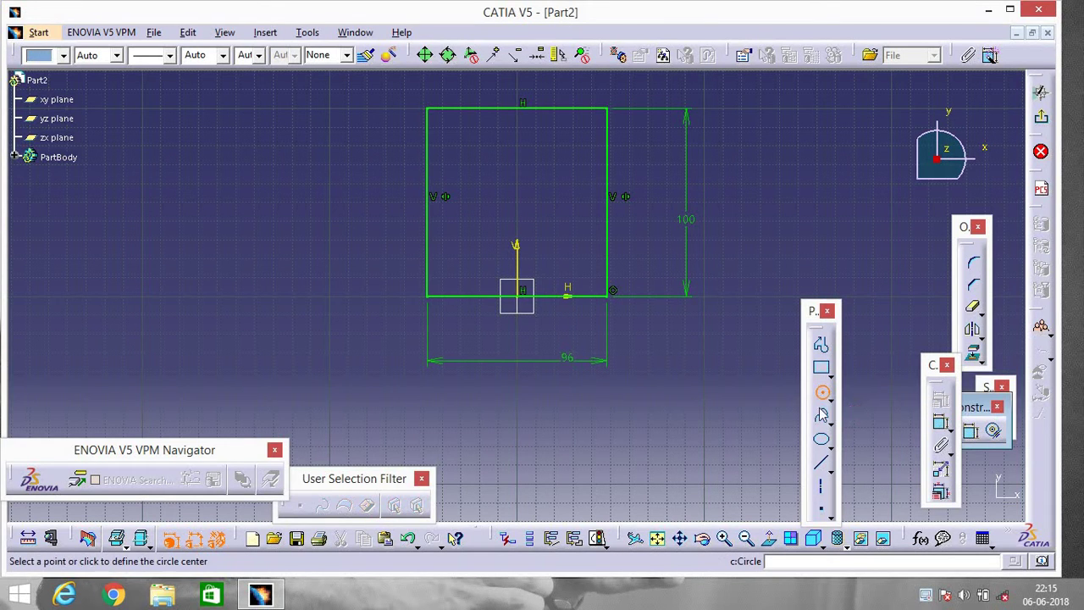
click(577, 142)
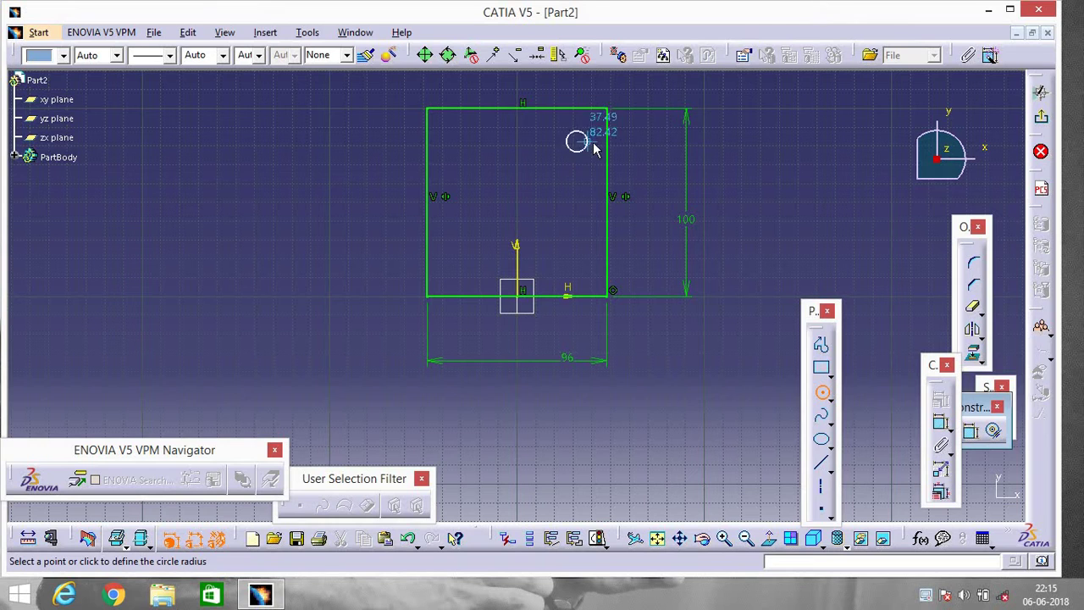
click(590, 138)
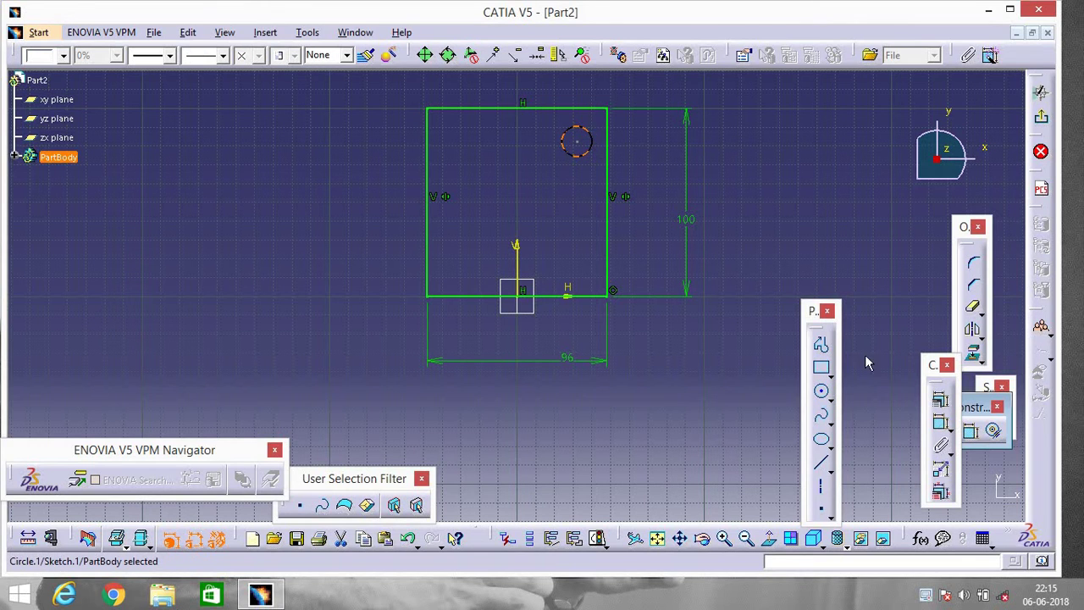
Step: Dimension the circle's diameter and set it to 16 mm
click(940, 423)
click(590, 135)
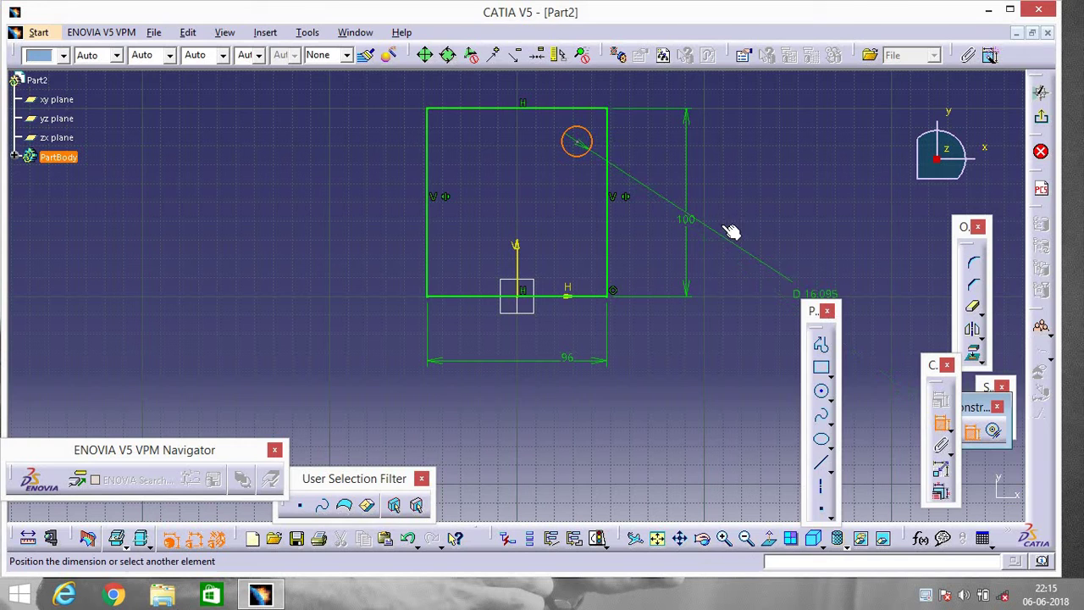
click(773, 210)
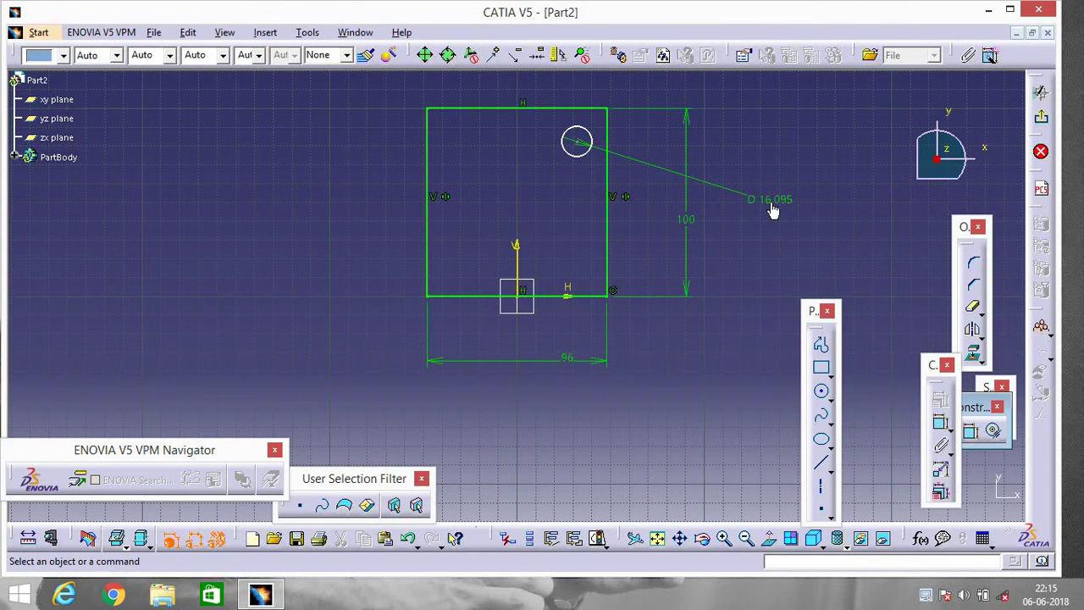
double_click(772, 203)
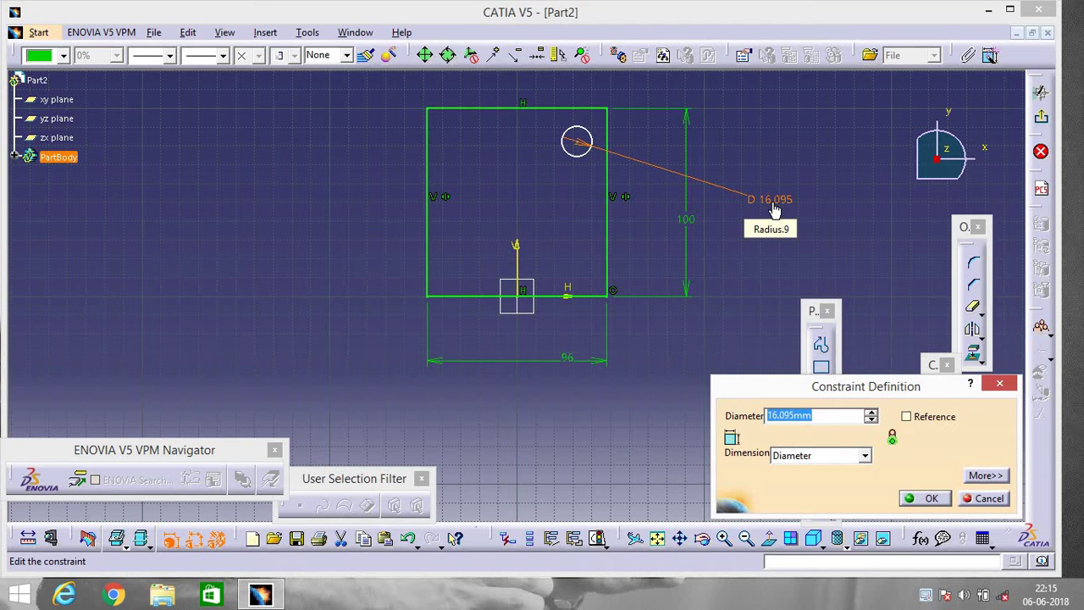
text(16)
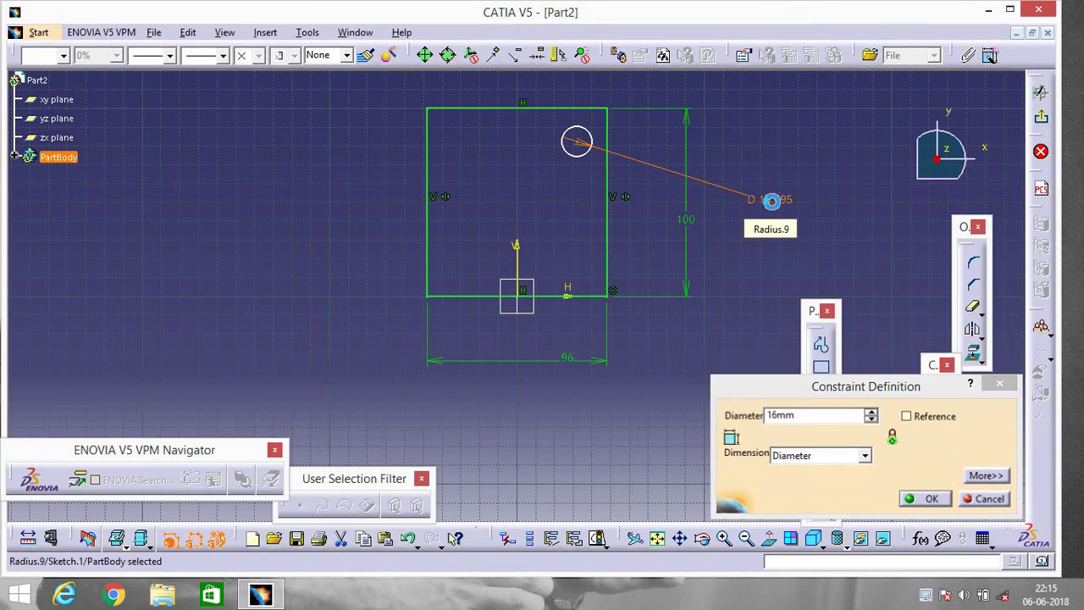
click(923, 498)
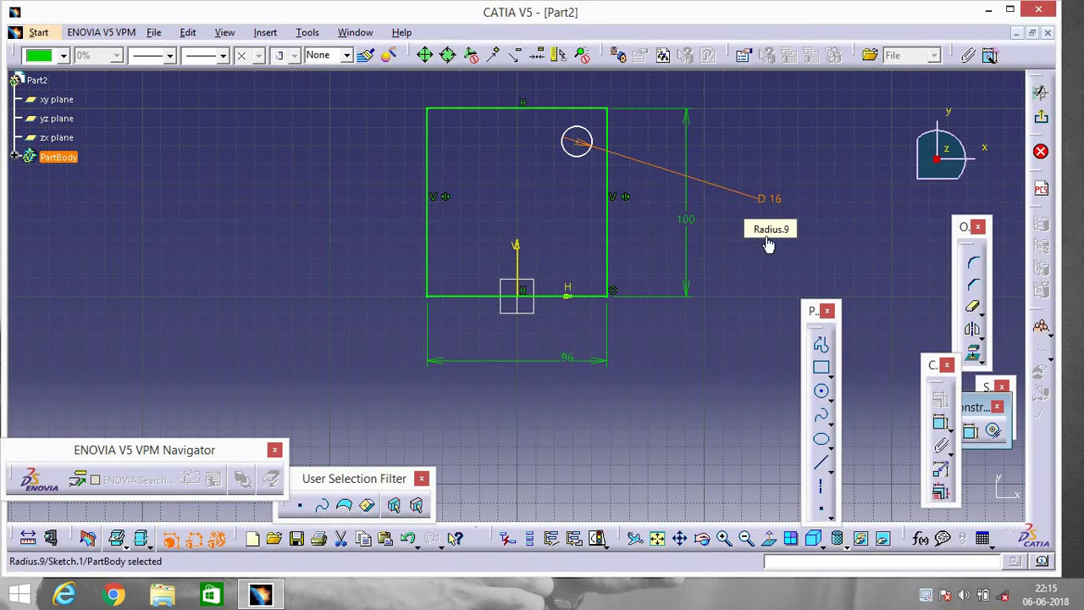
click(940, 421)
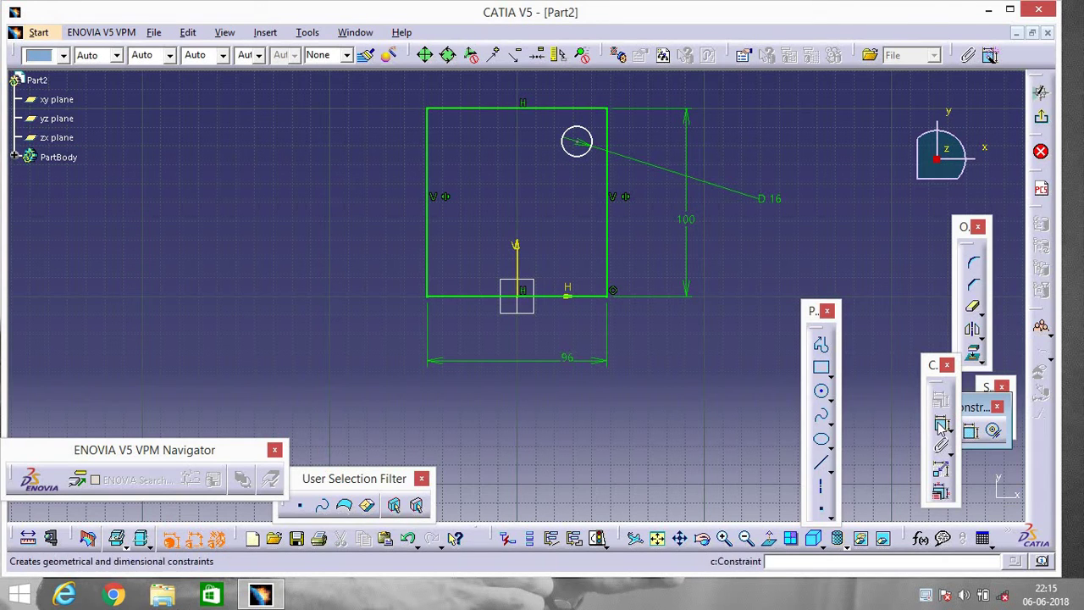
click(940, 421)
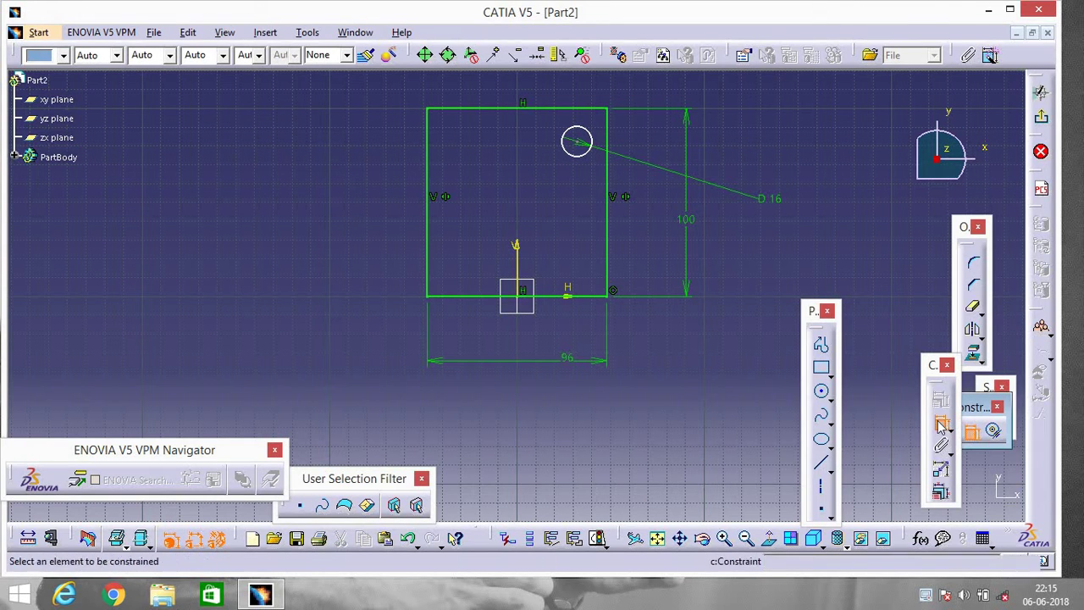
Step: Dimension the circle centre's distances to the rectangle's top and right edges
click(577, 141)
click(602, 111)
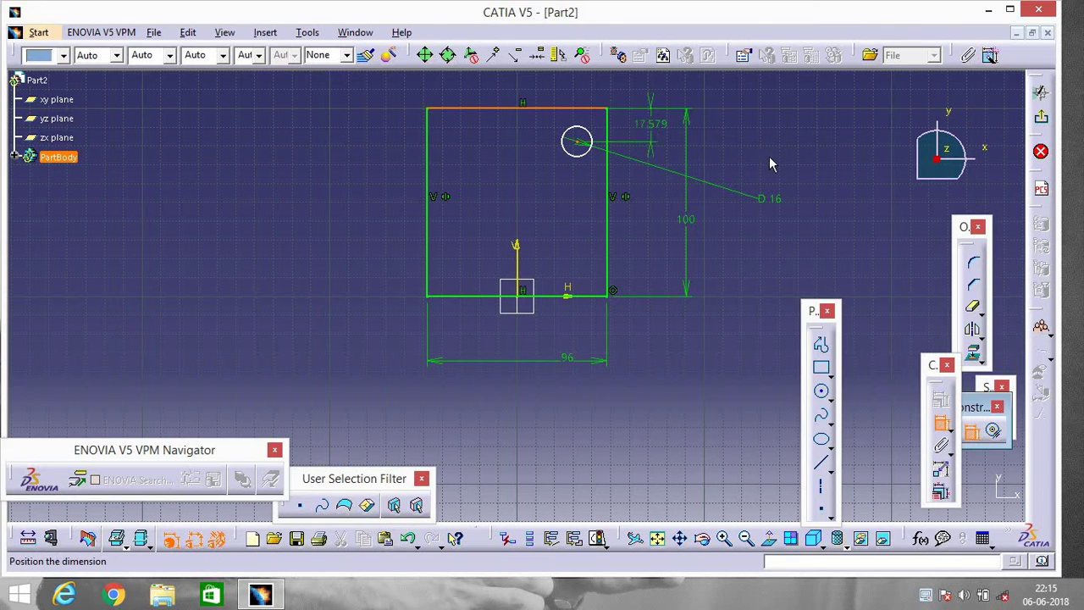
click(788, 125)
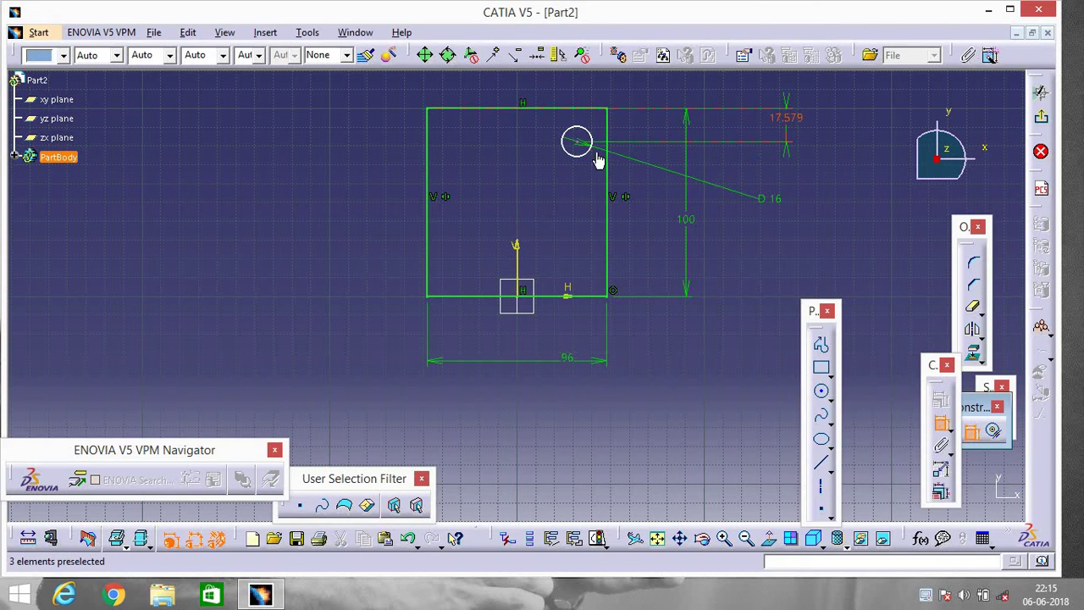
click(577, 141)
click(607, 186)
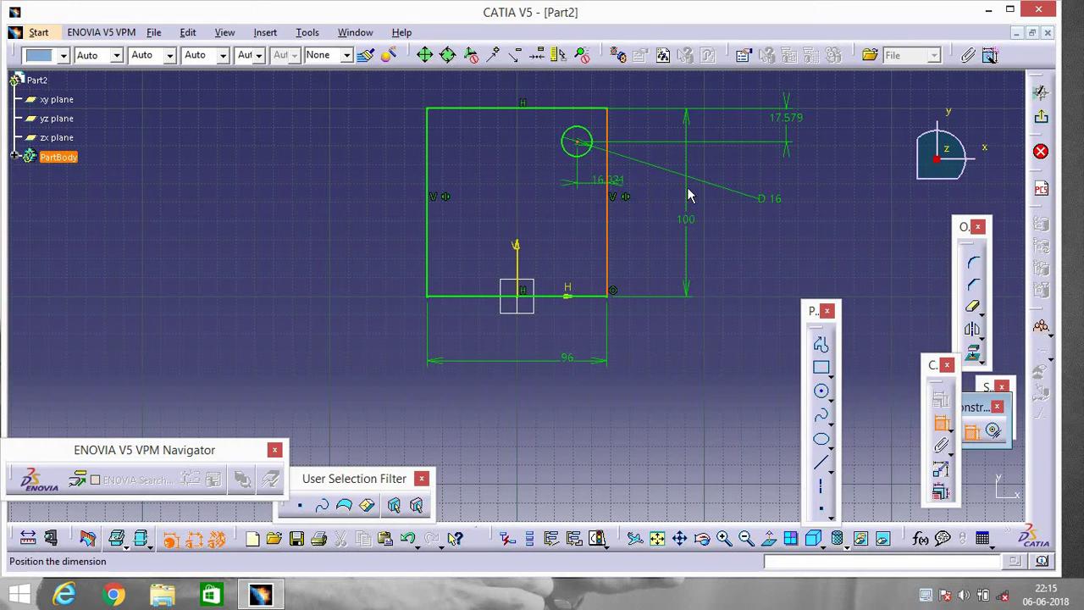
click(730, 257)
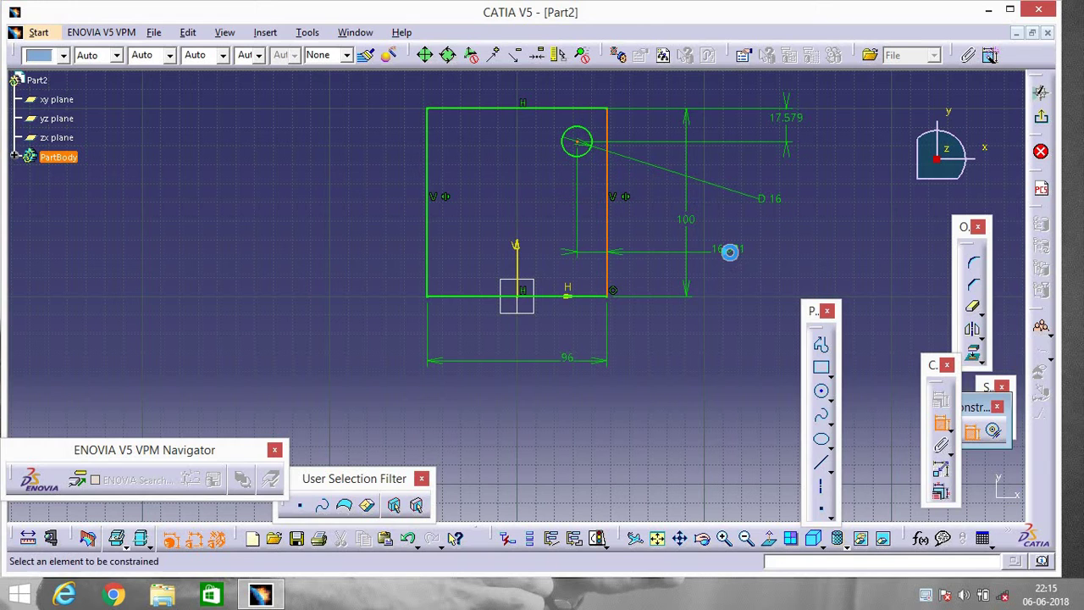
Step: Set both circle-centre edge distances to 18 mm
double_click(787, 126)
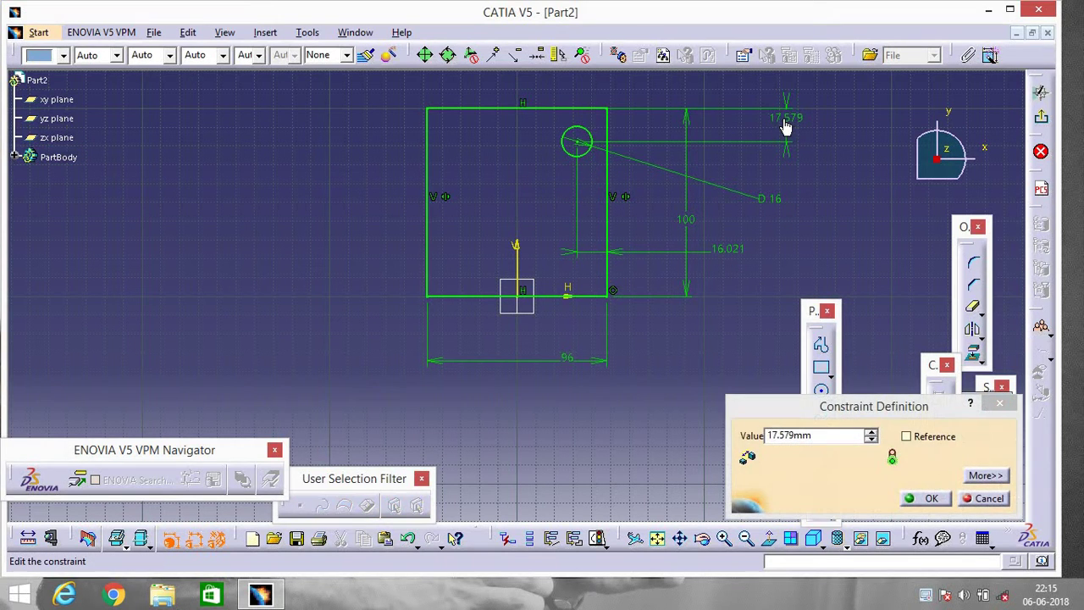
click(822, 434)
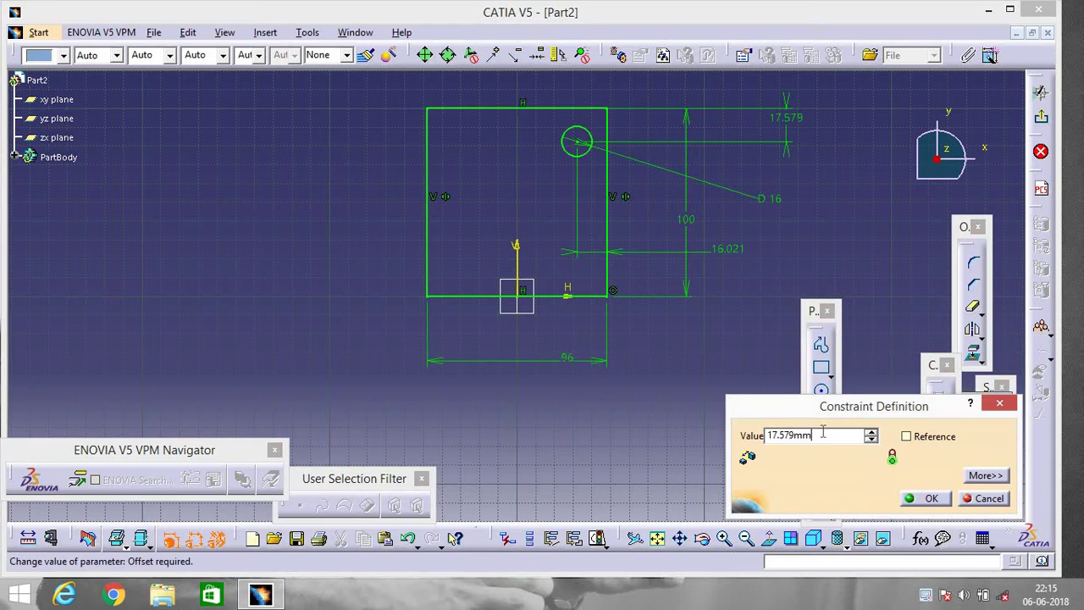
key(BackSpace)
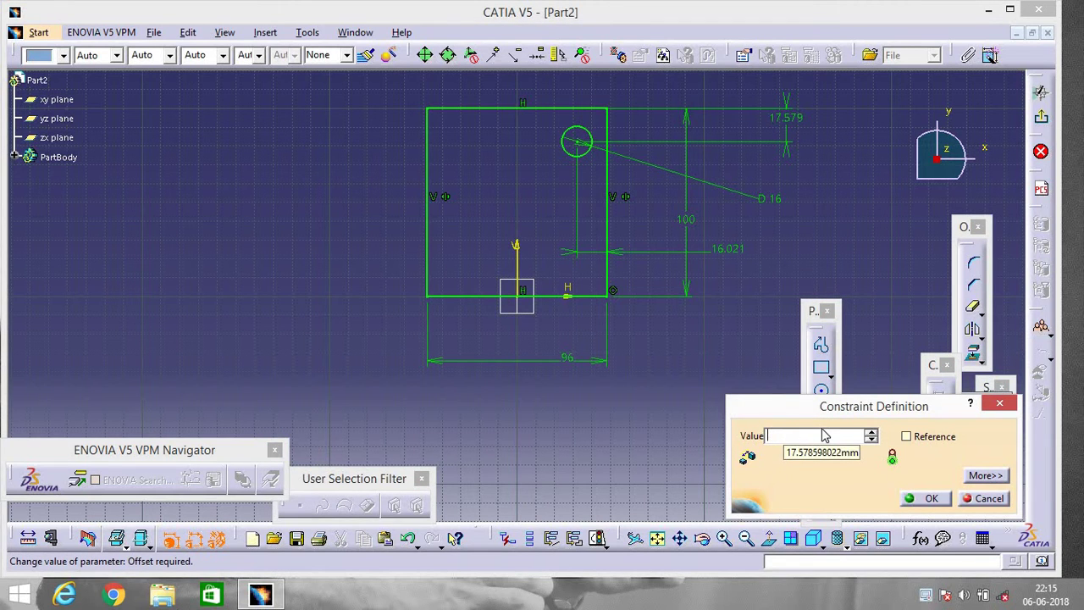
text(18)
key(Return)
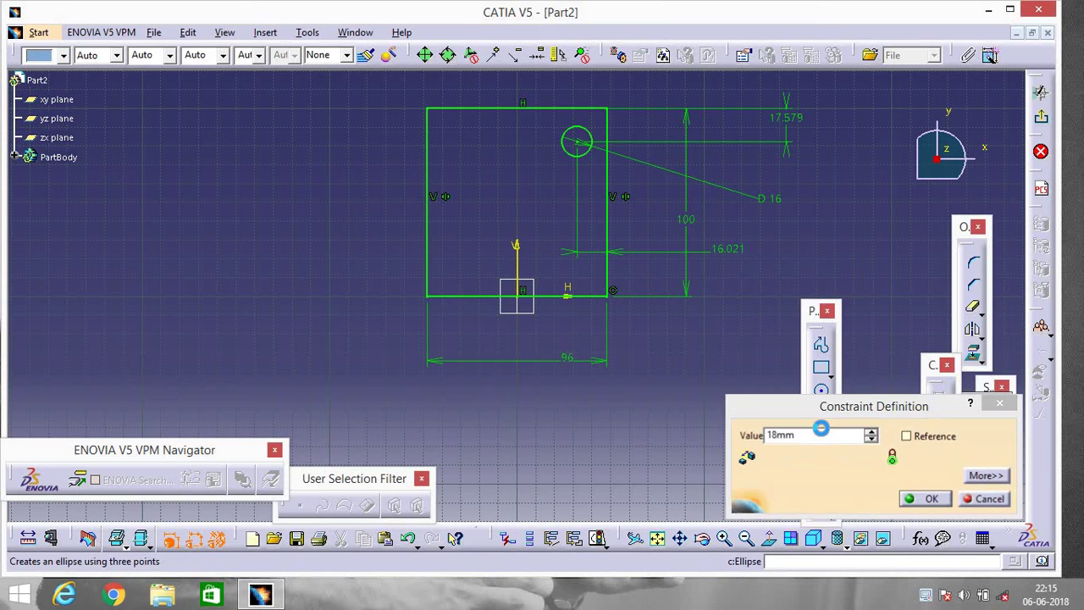
double_click(719, 251)
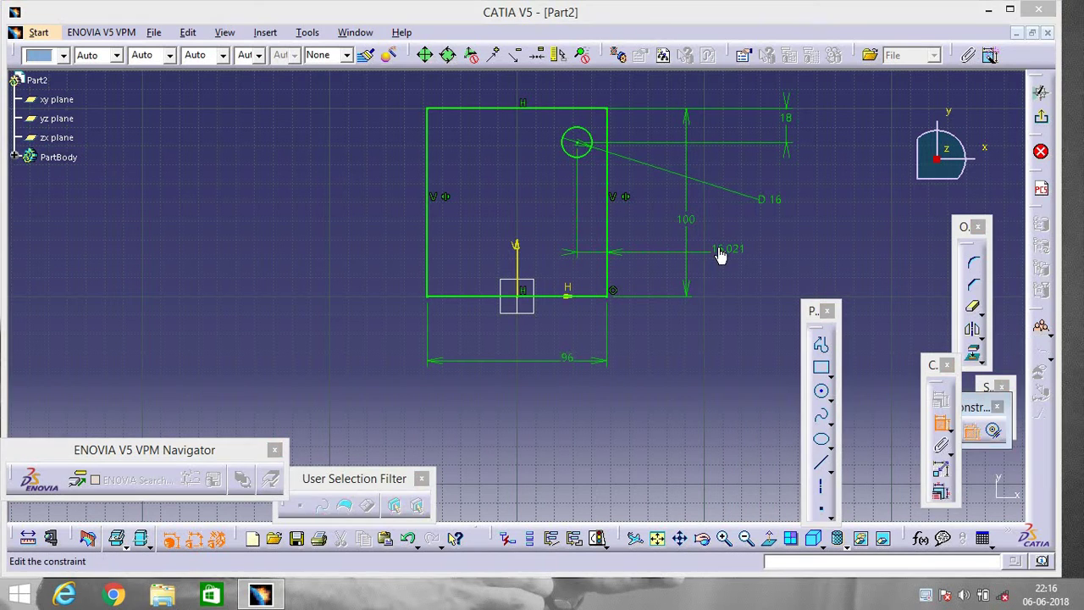
text(18)
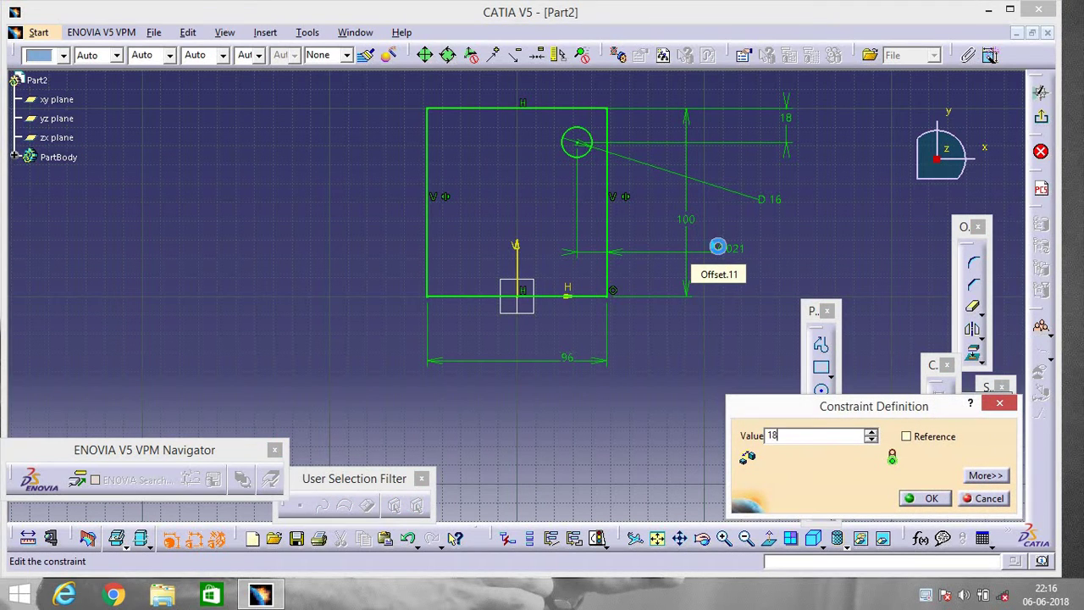
key(Return)
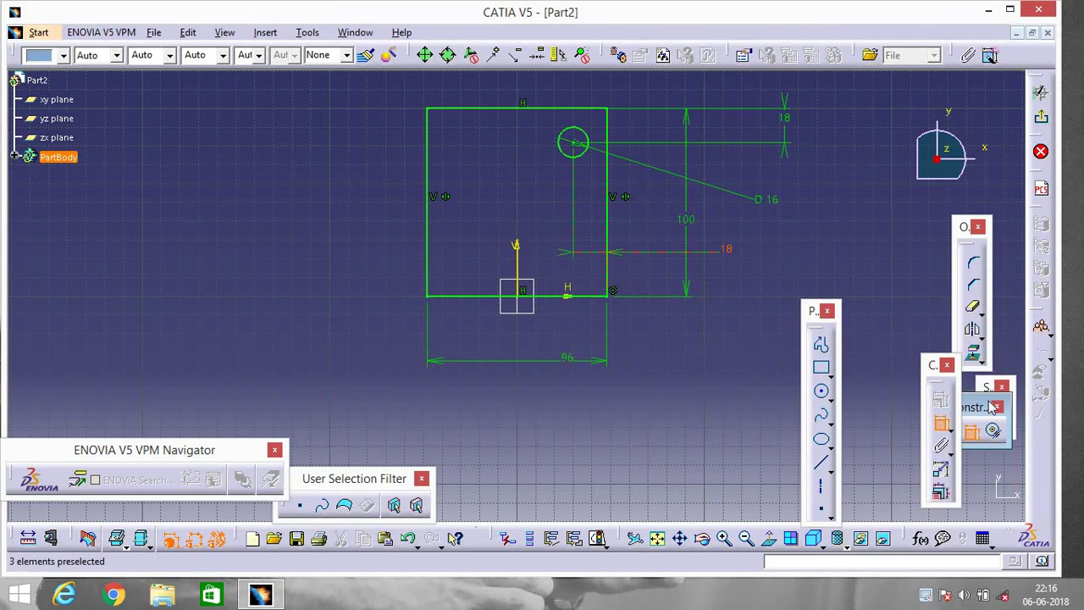
Step: Round the corner between the rectangle's top and right edges, accepting the warning
click(975, 267)
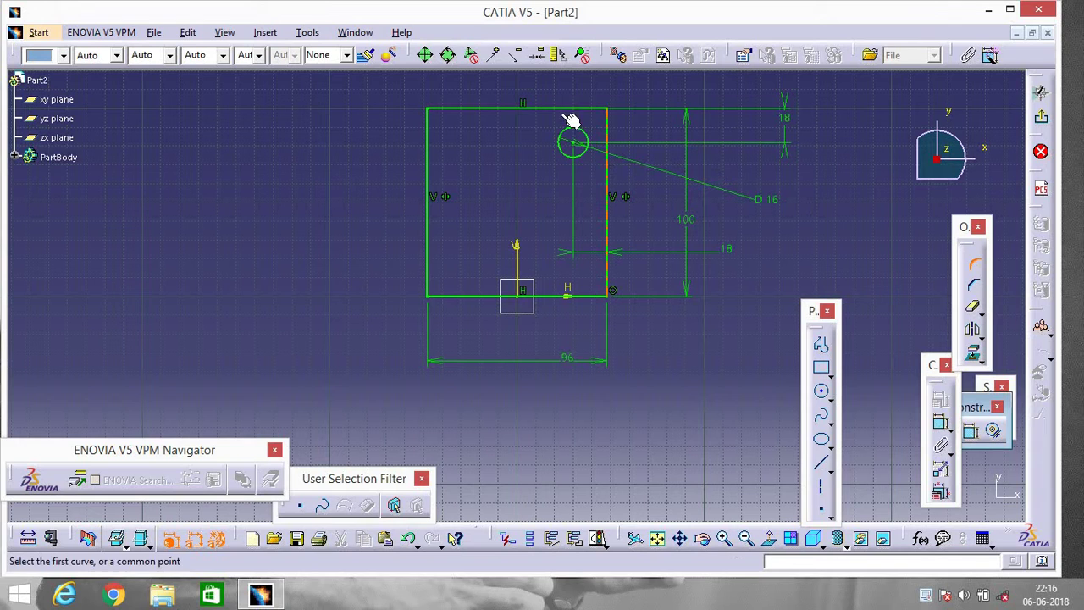
click(595, 110)
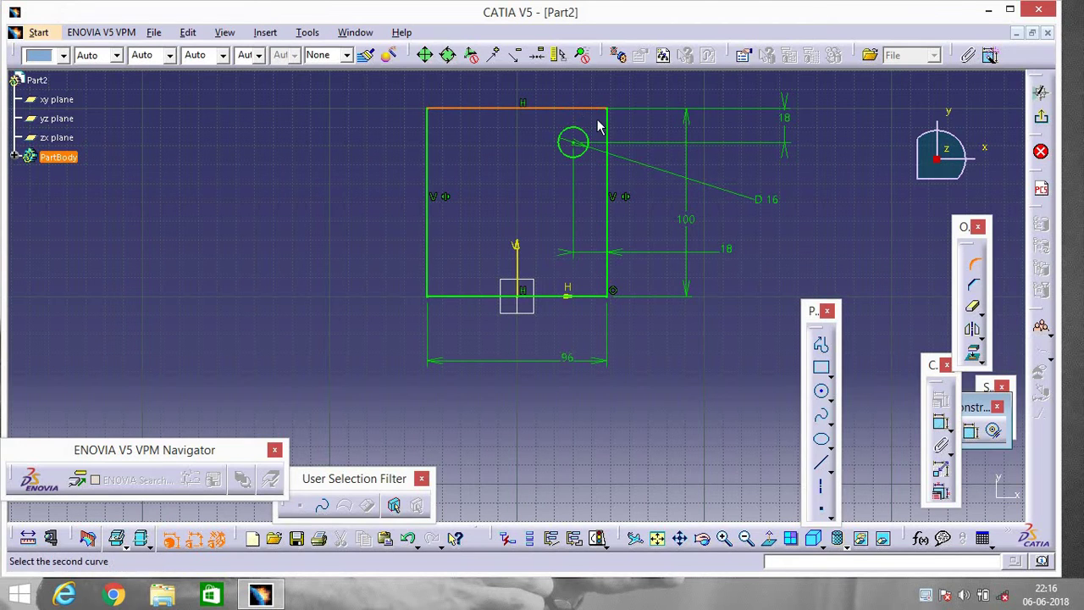
click(606, 131)
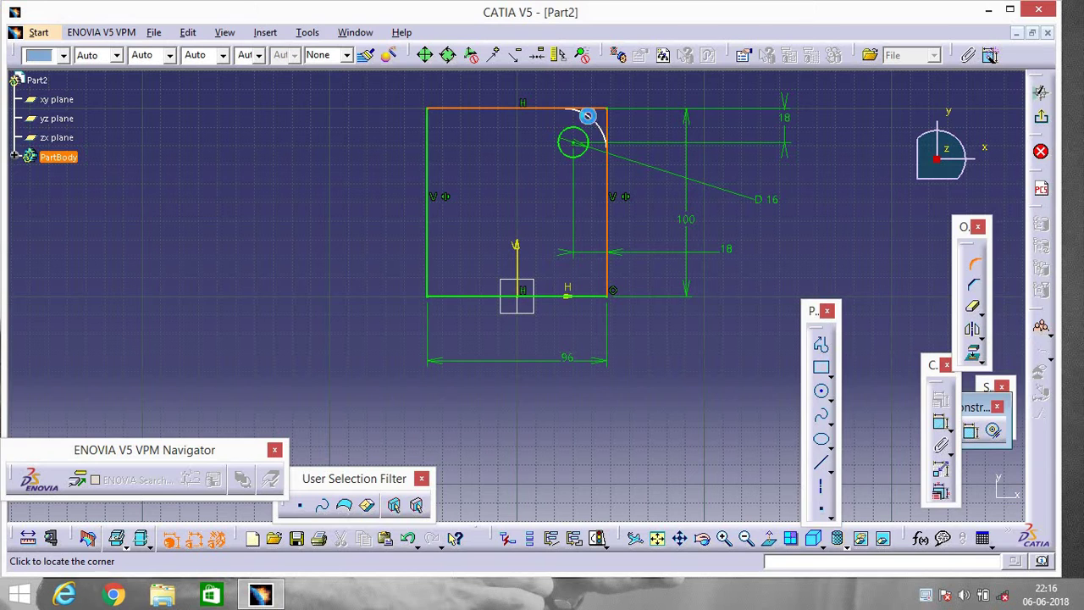
click(587, 115)
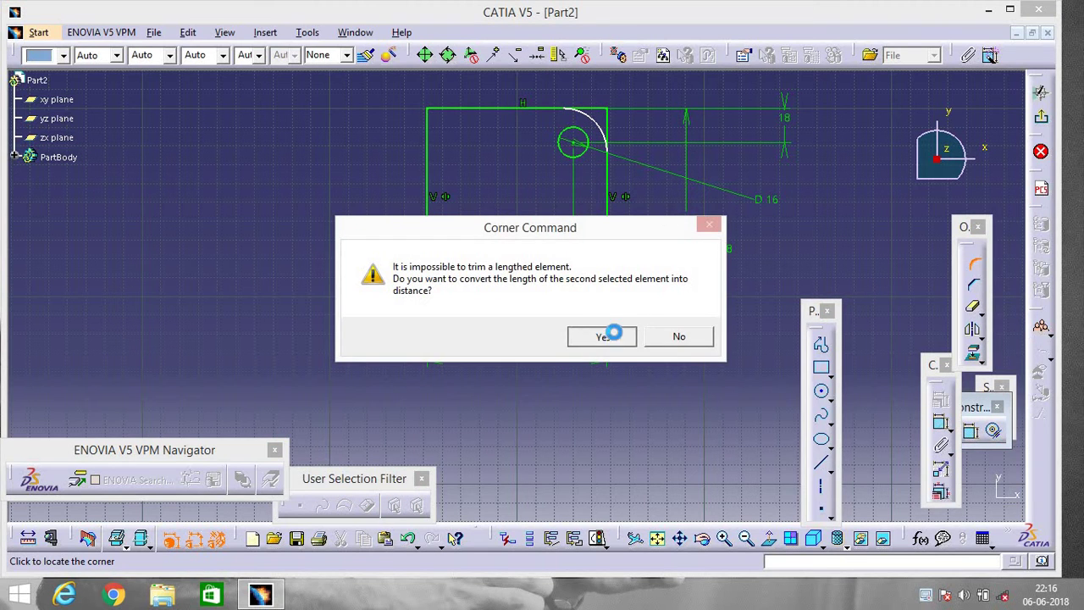
click(603, 337)
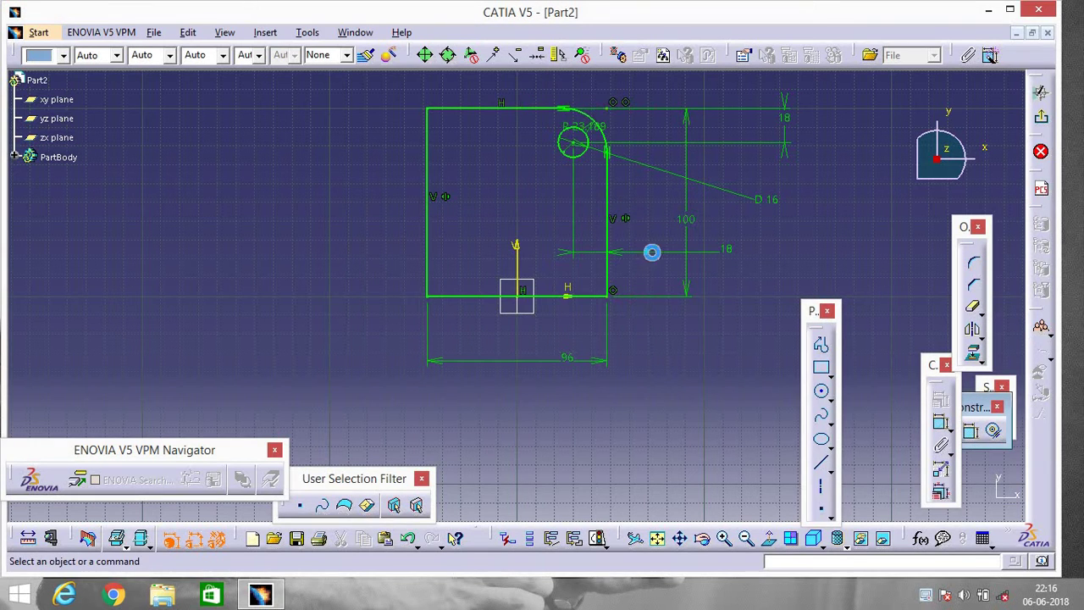
Step: Set the corner arc's radius to 18 mm
click(578, 124)
click(591, 129)
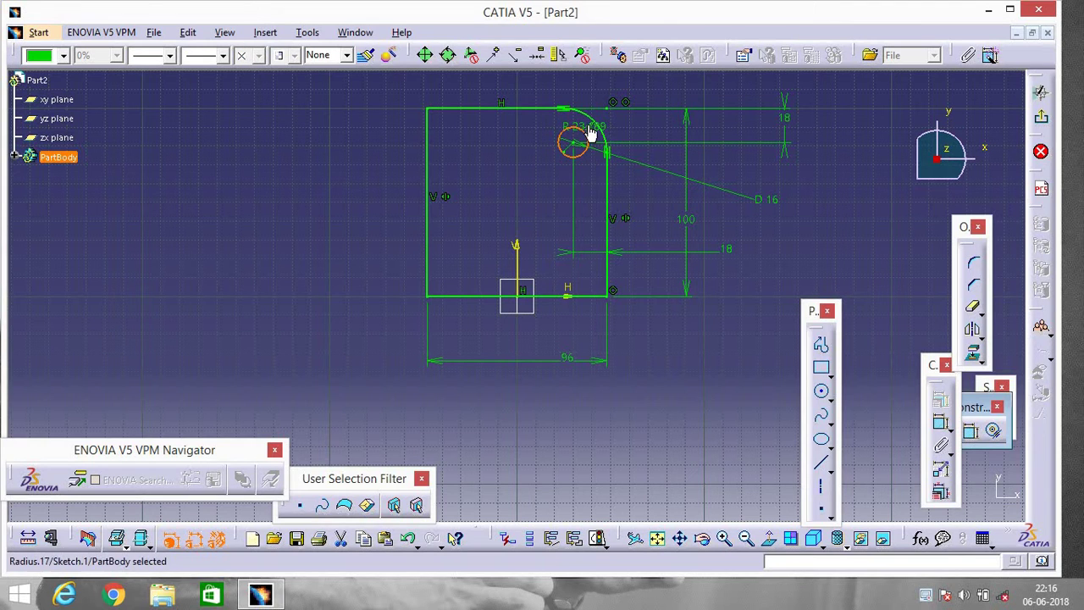
double_click(589, 127)
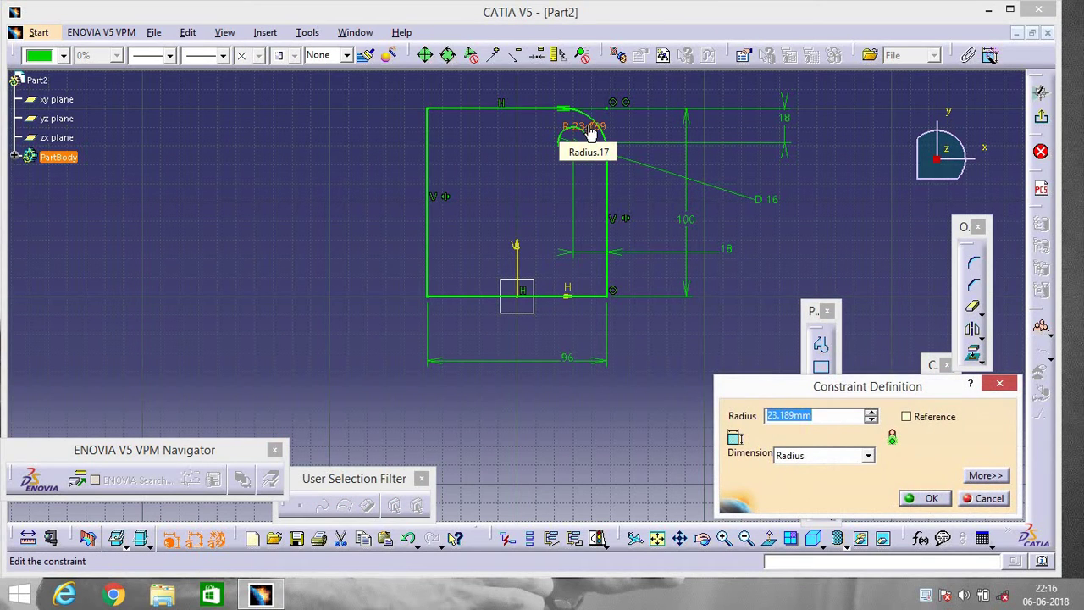
text(18)
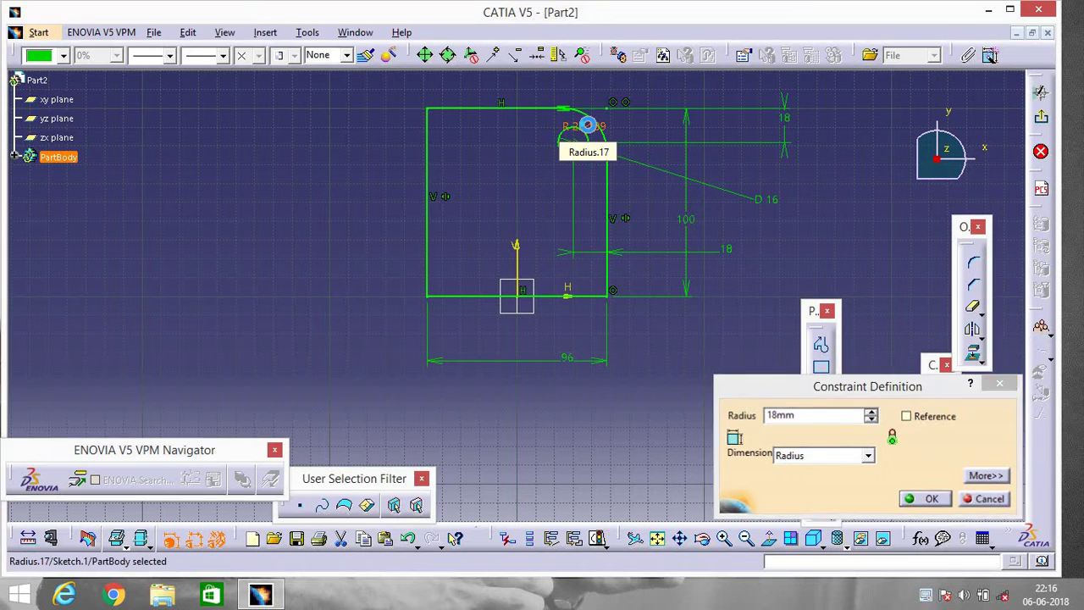
key(Return)
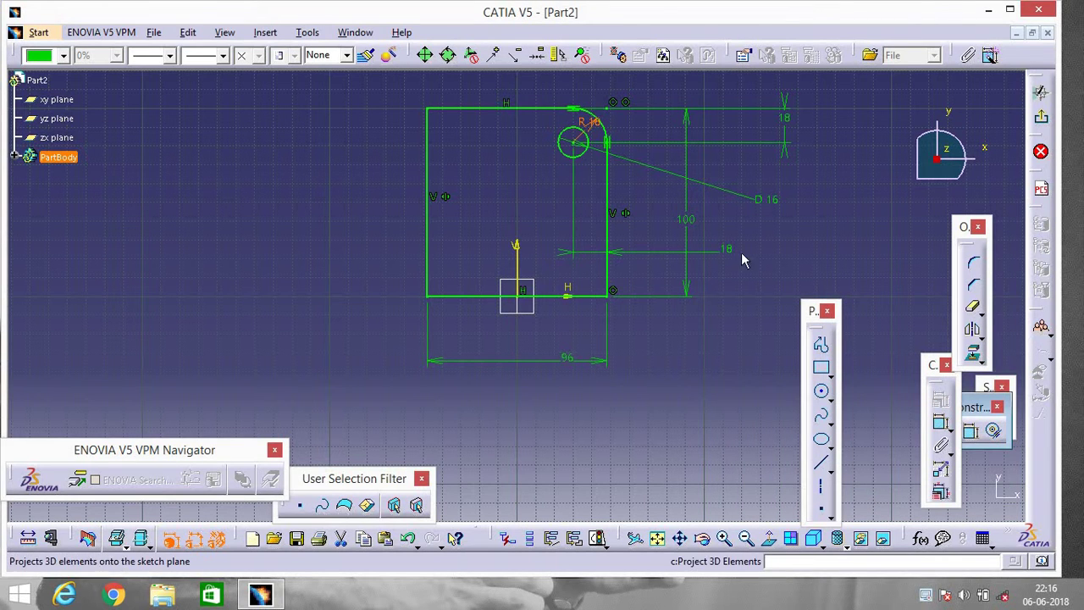
Step: Mirror the corner arc and 16 mm circle across the vertical axis
click(610, 128)
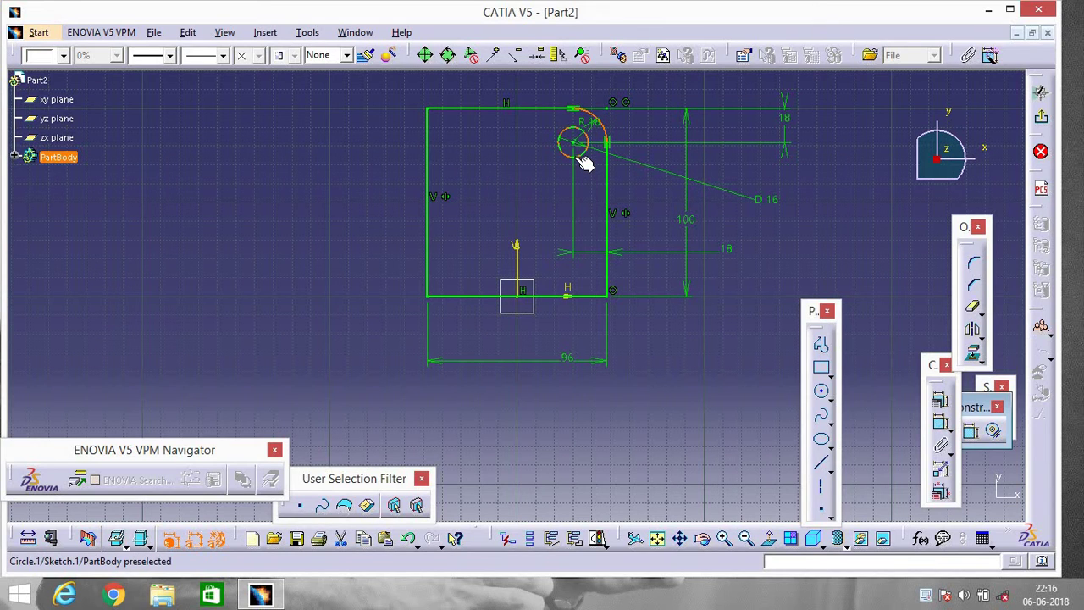
ctrl+click(576, 155)
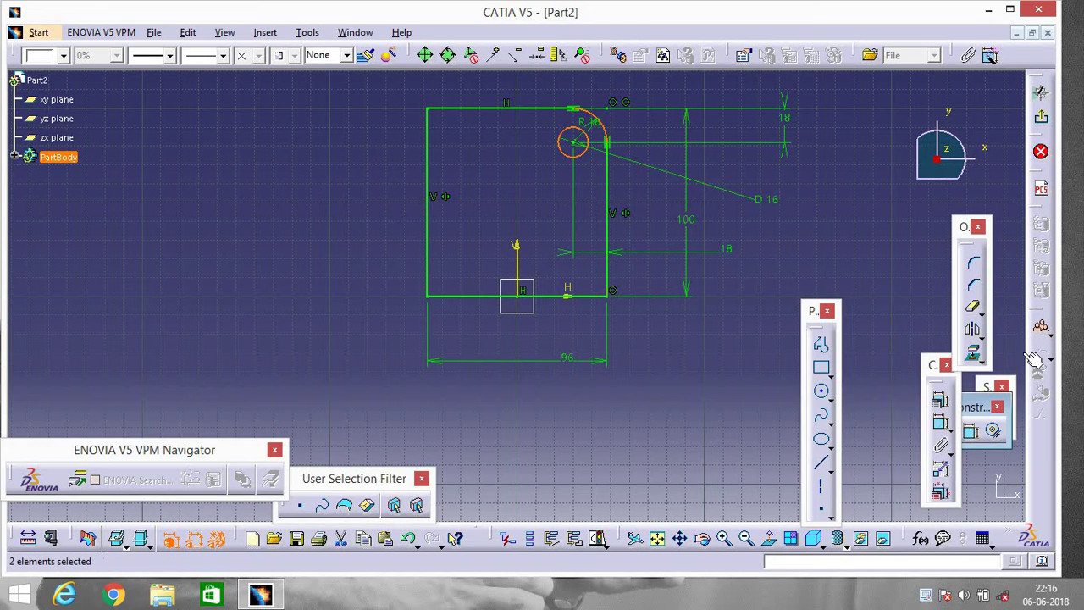
click(974, 328)
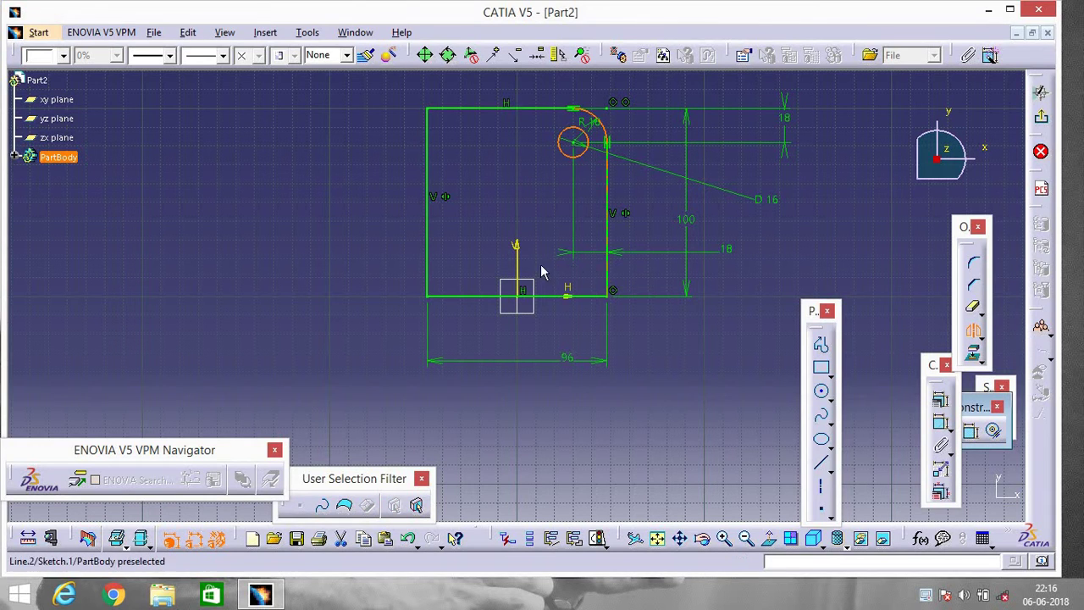
click(517, 249)
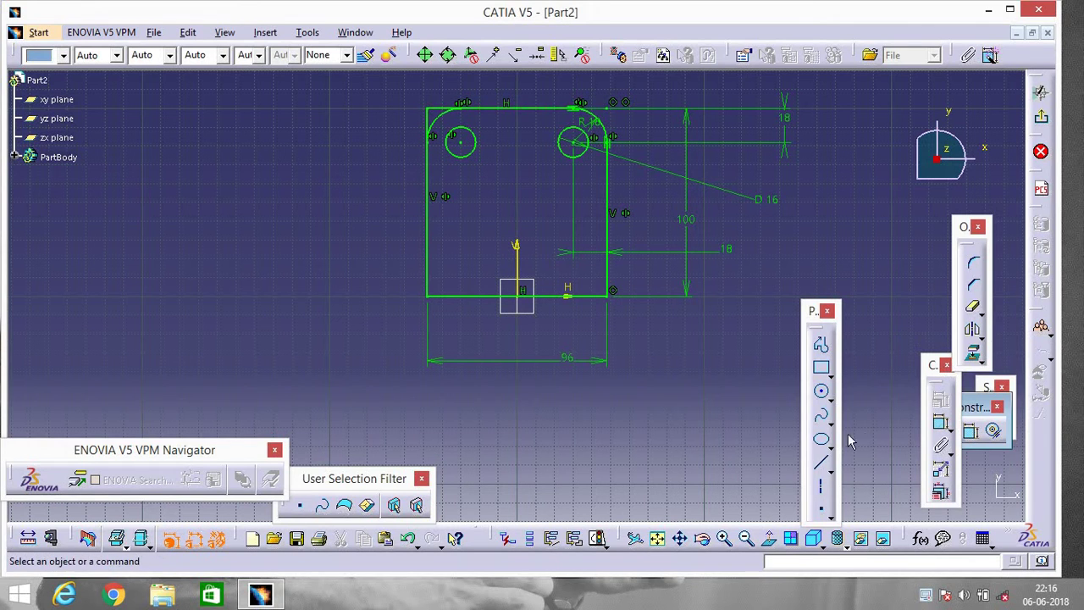
Step: Quick-trim the leftover line segments at the top-left corner into a clean arc
click(974, 309)
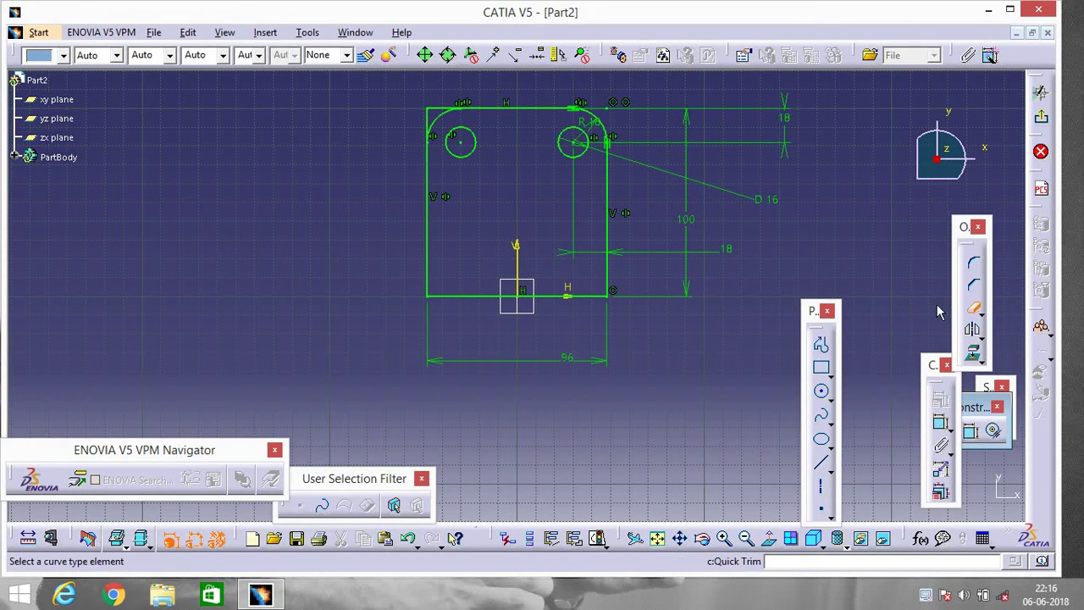
click(443, 112)
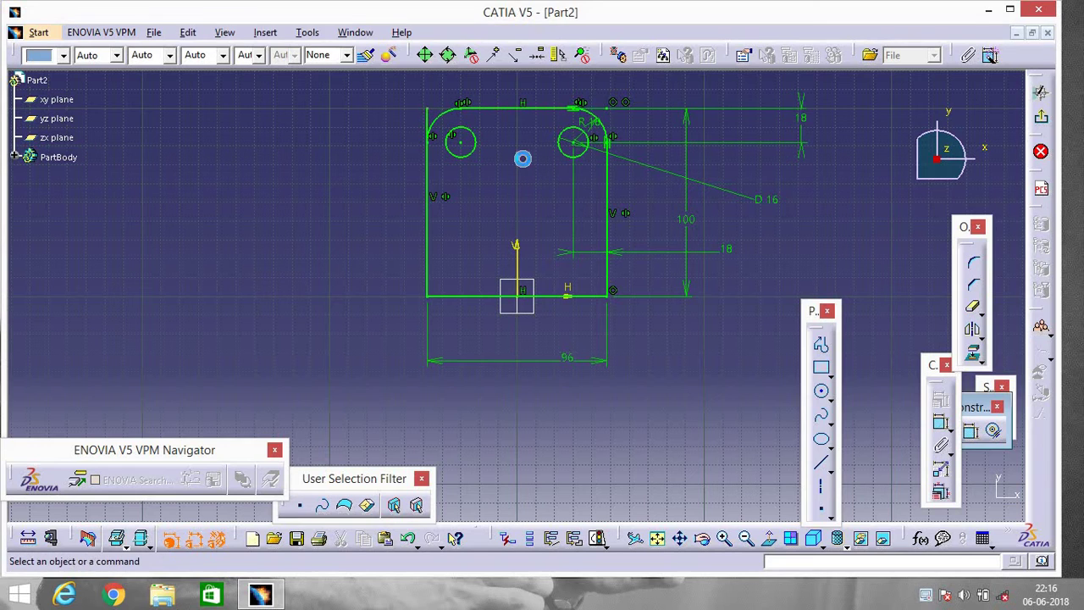
click(972, 309)
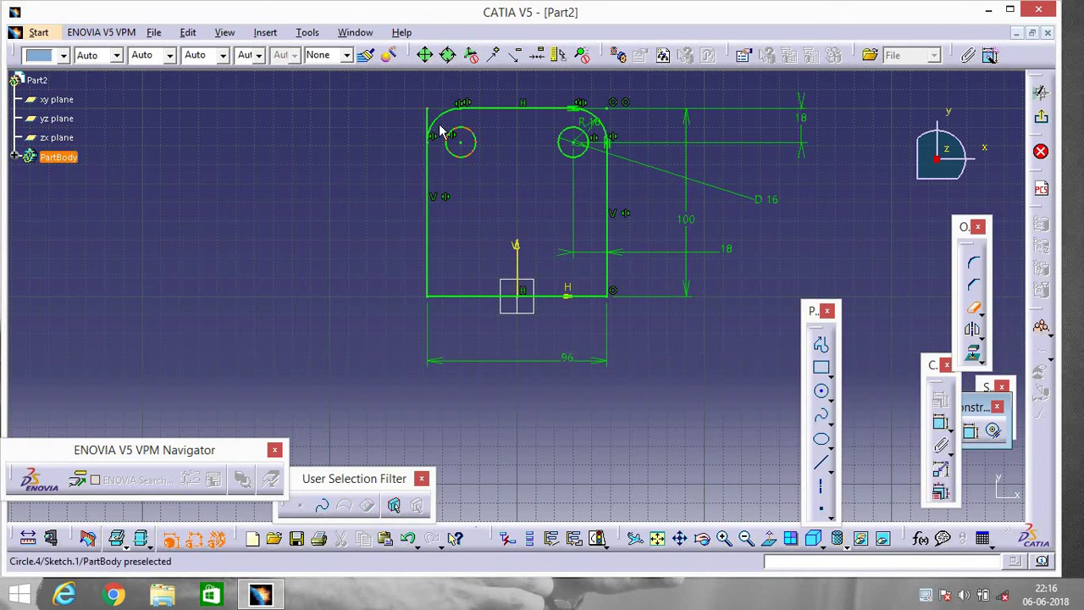
click(430, 114)
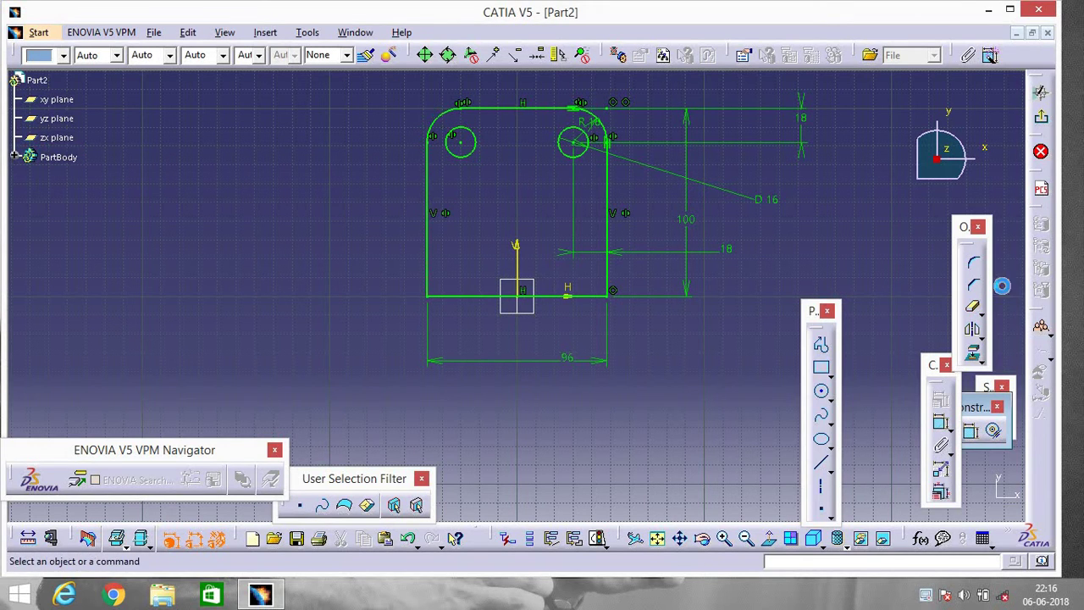
Step: Exit the sketch and pad it 20 mm in the reversed direction as Pad.1
click(1042, 120)
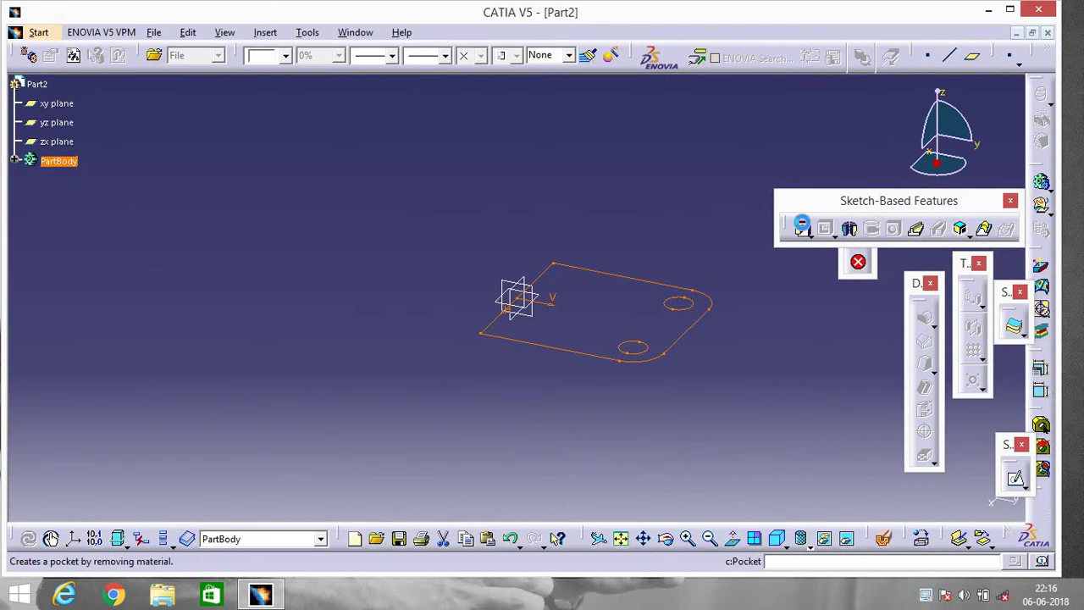
click(801, 227)
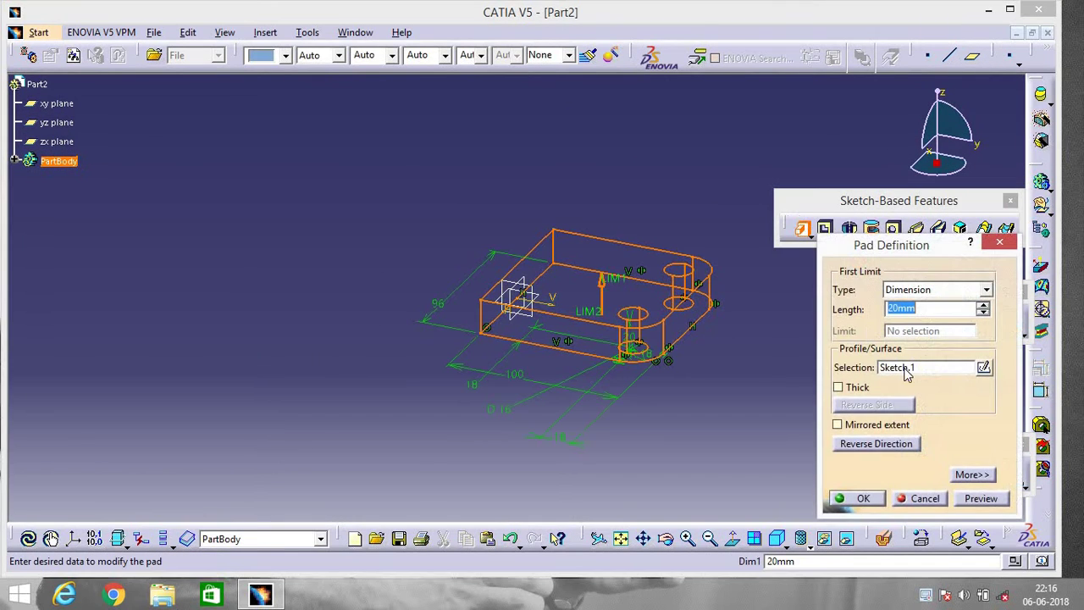
click(881, 444)
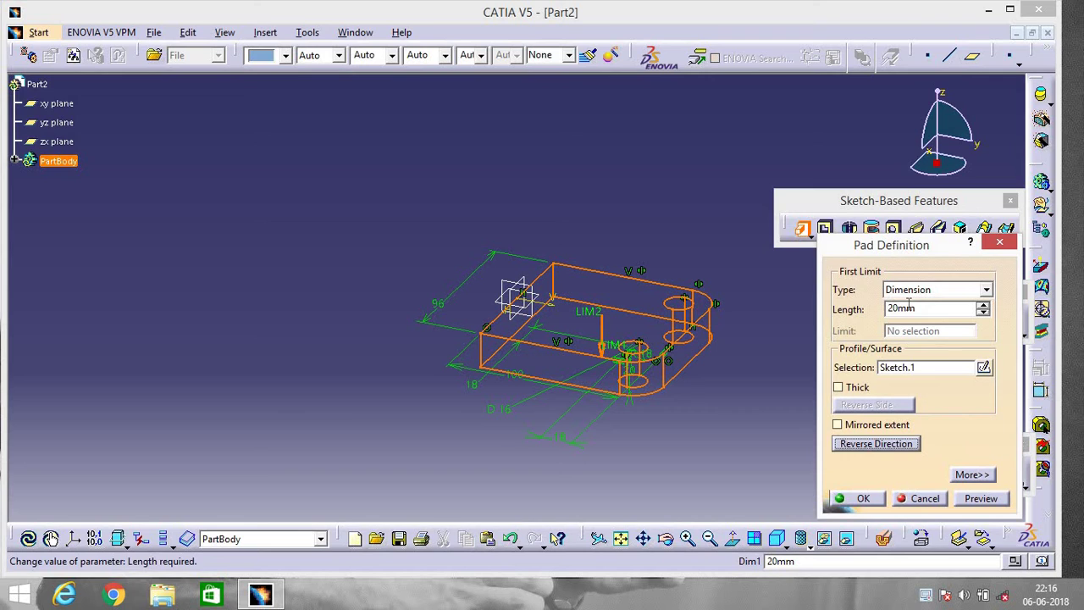
click(864, 499)
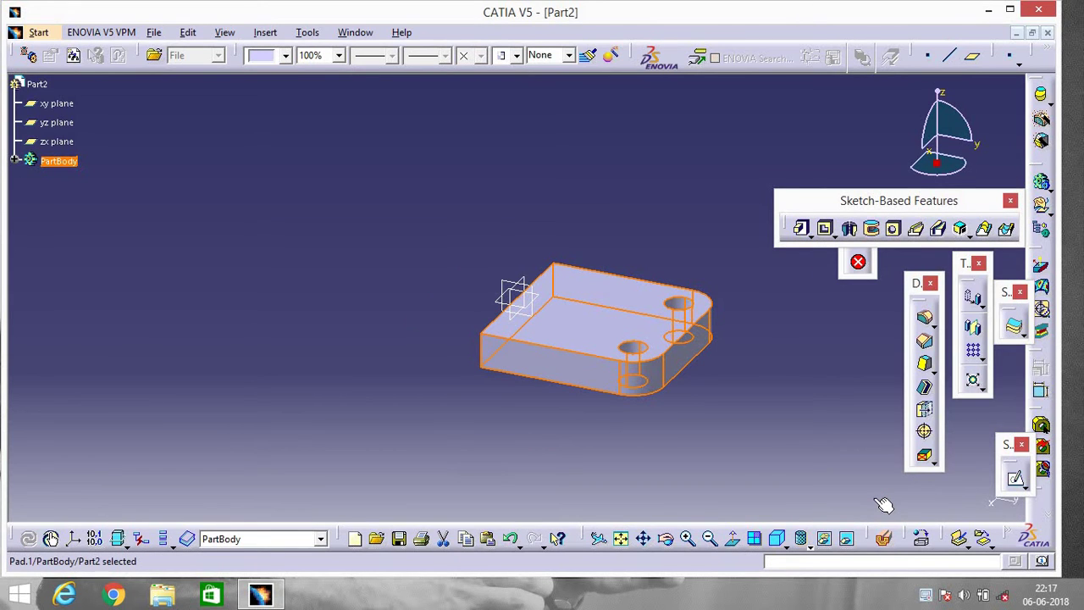
click(778, 410)
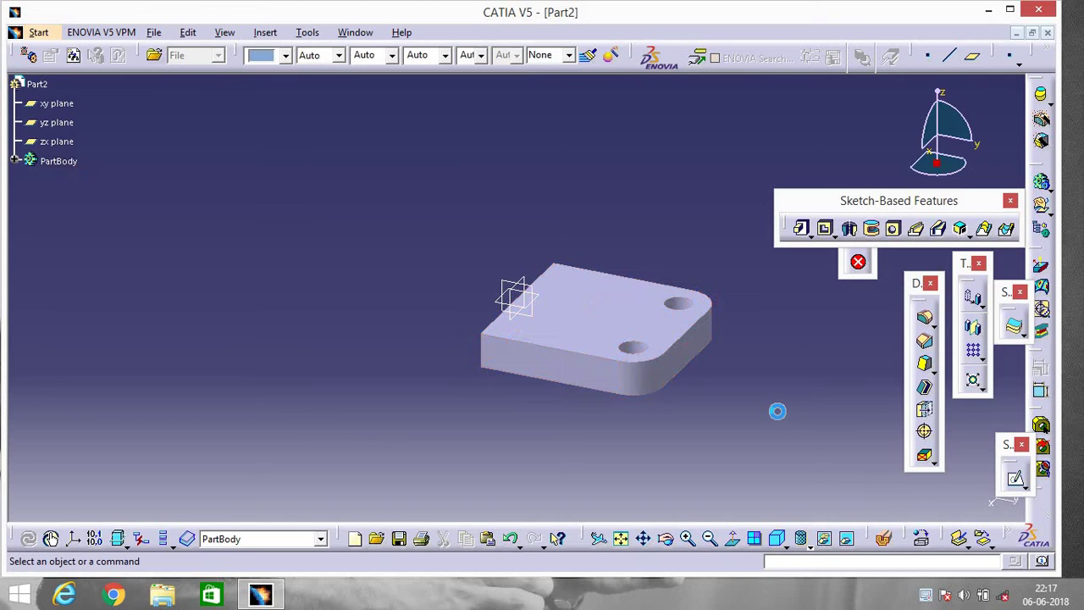
Step: Open a new sketch on the zx plane and shade the part with its edges
click(66, 149)
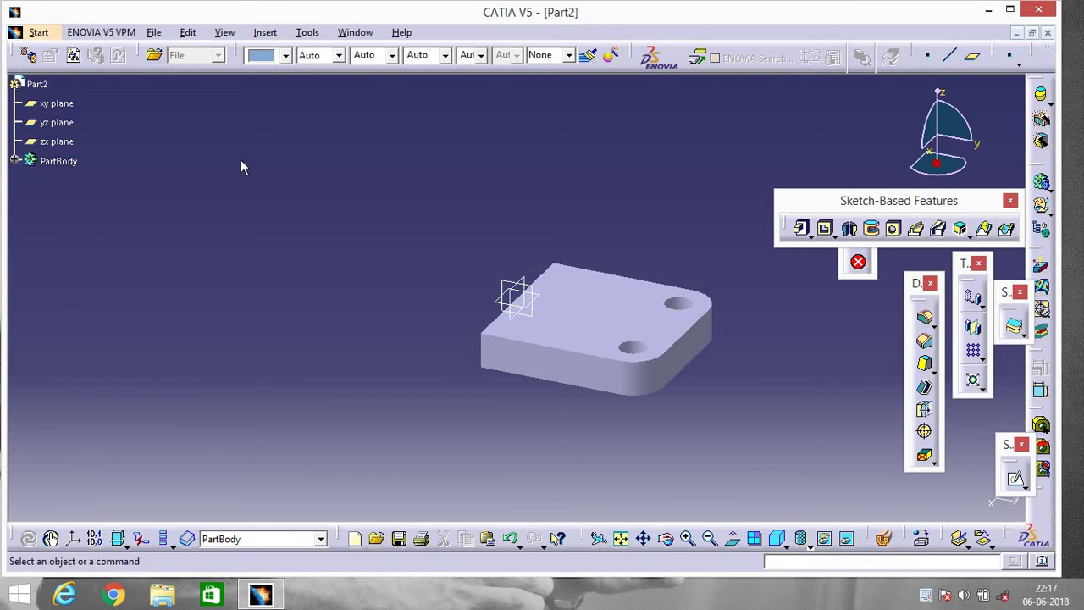
click(1017, 481)
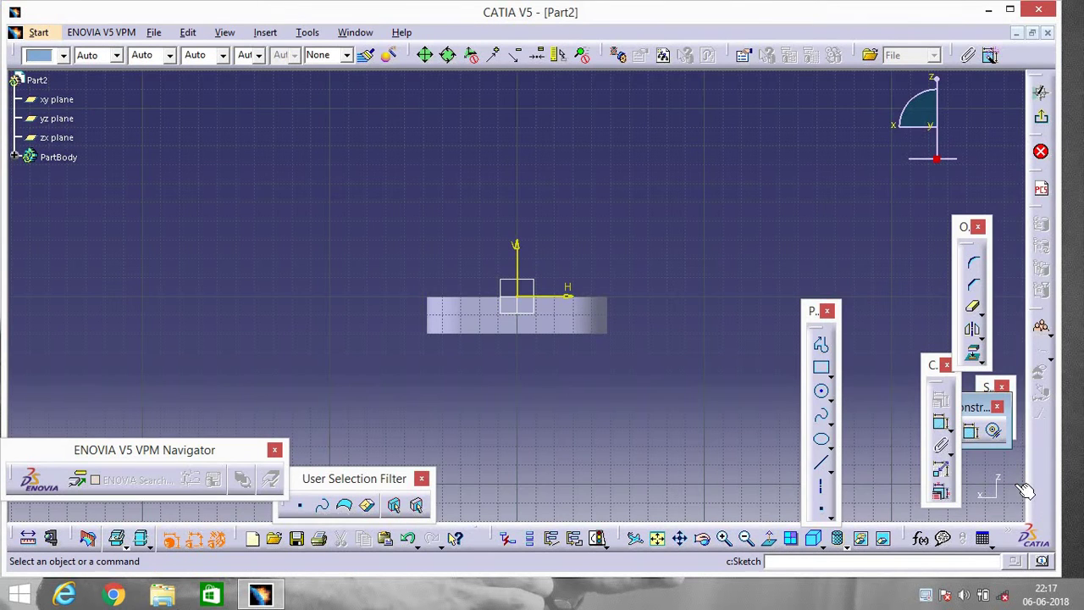
click(841, 546)
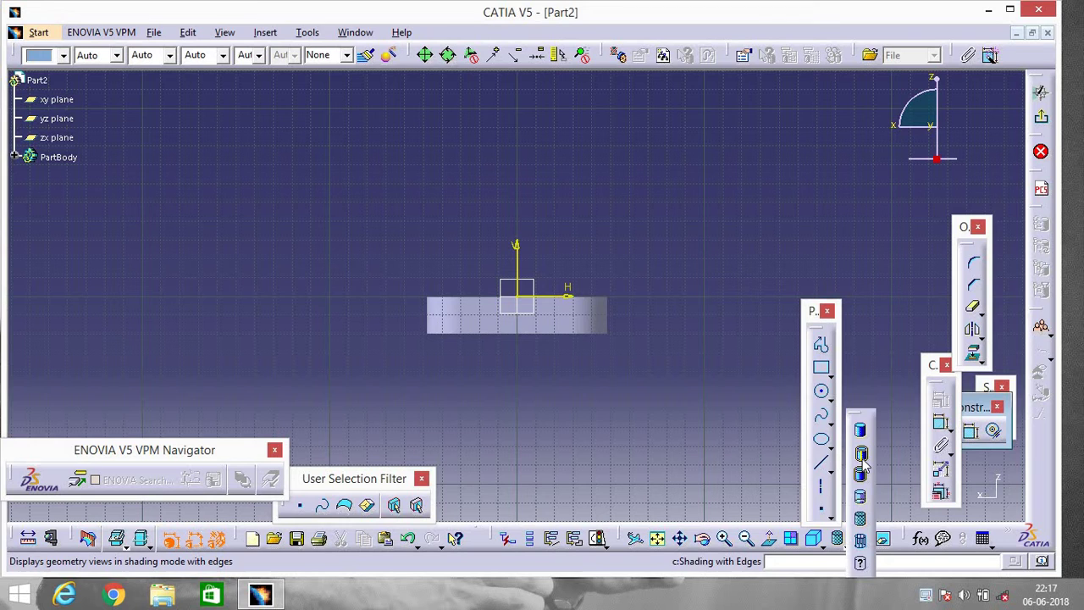
click(859, 496)
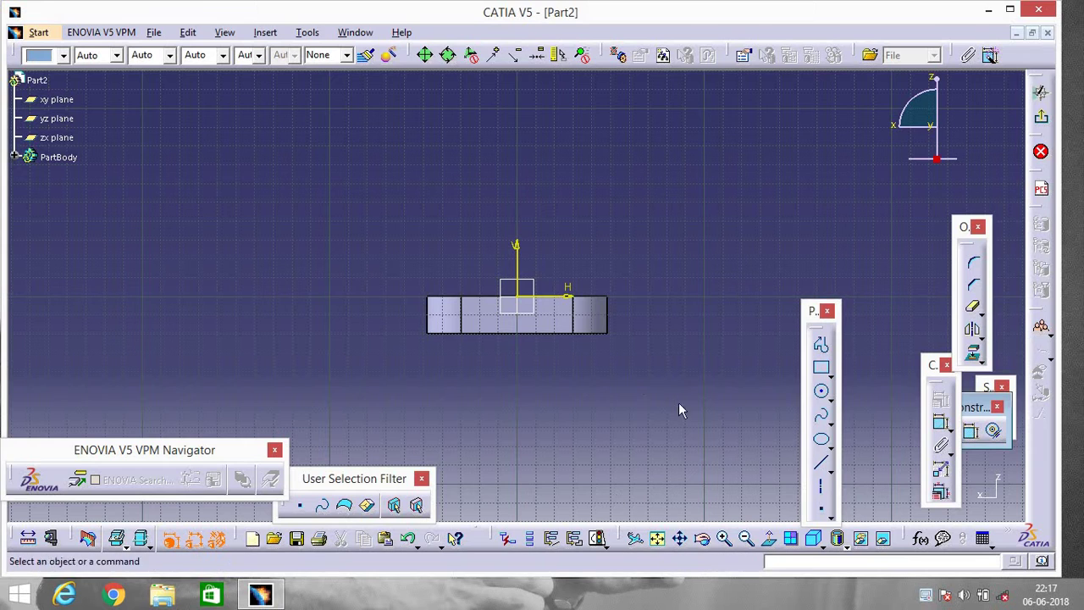
Step: Try the hidden-edges display, then return to Shading with Edges
click(865, 546)
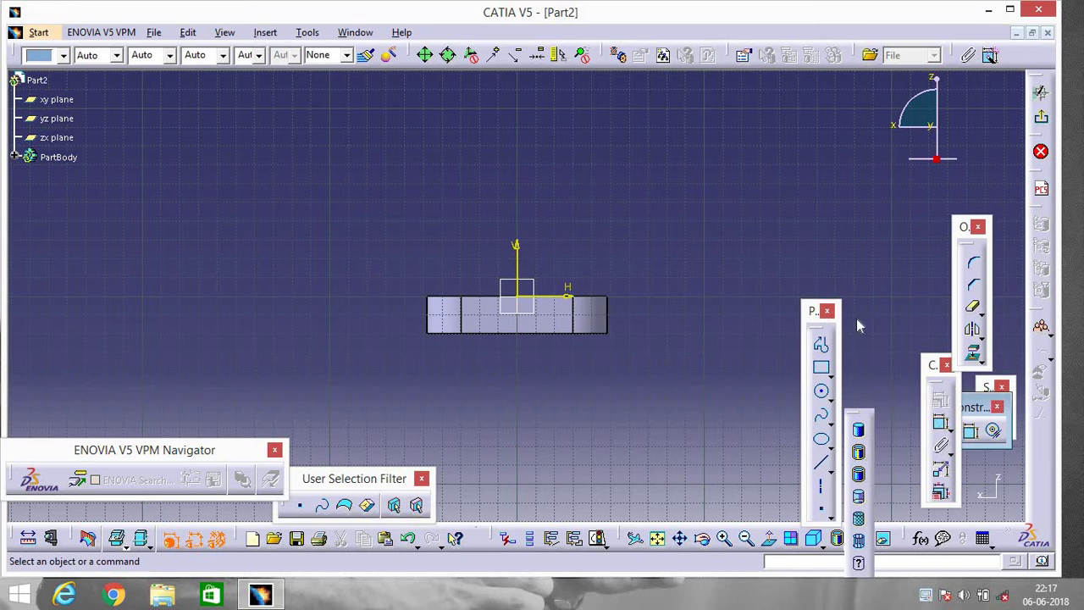
click(860, 500)
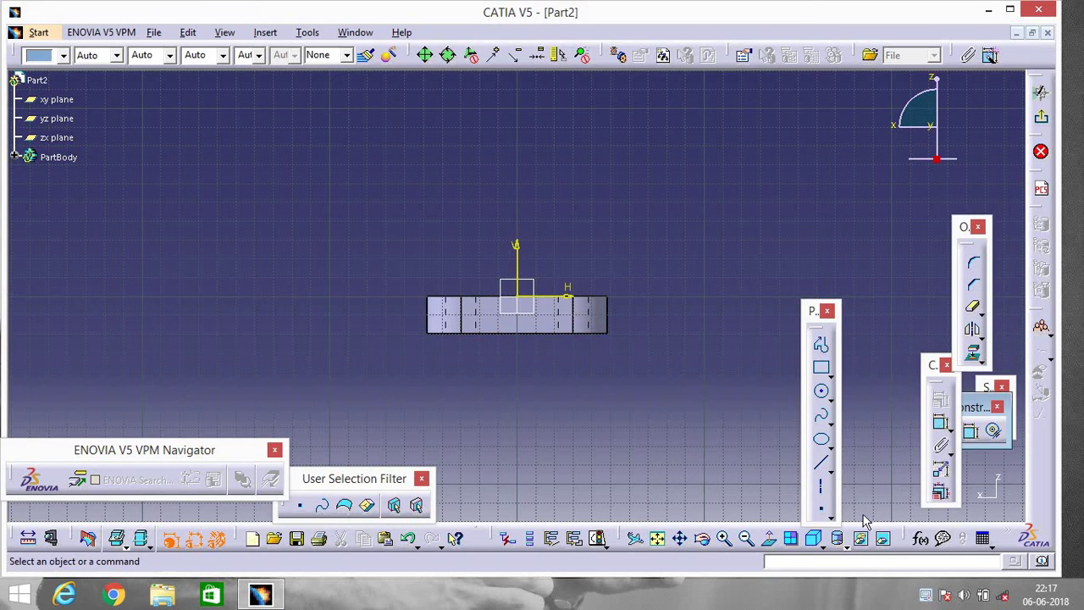
click(844, 544)
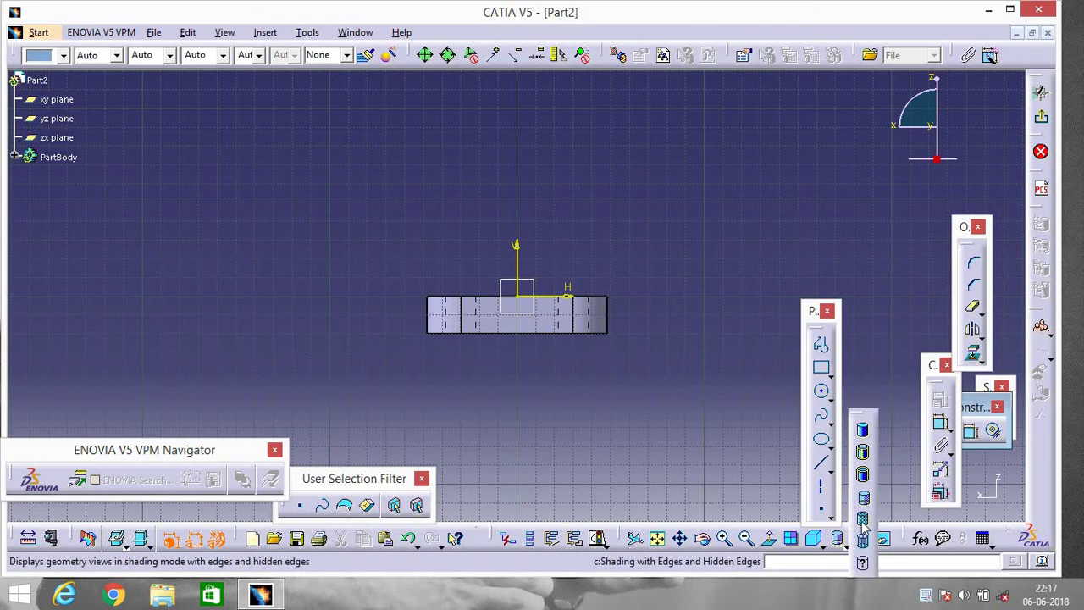
click(862, 451)
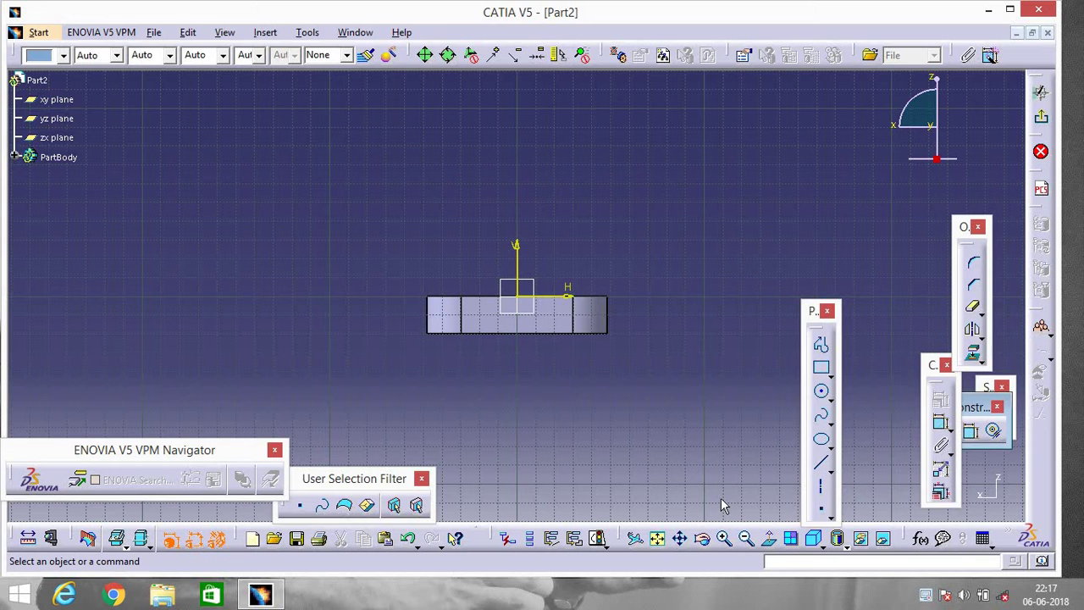
click(702, 539)
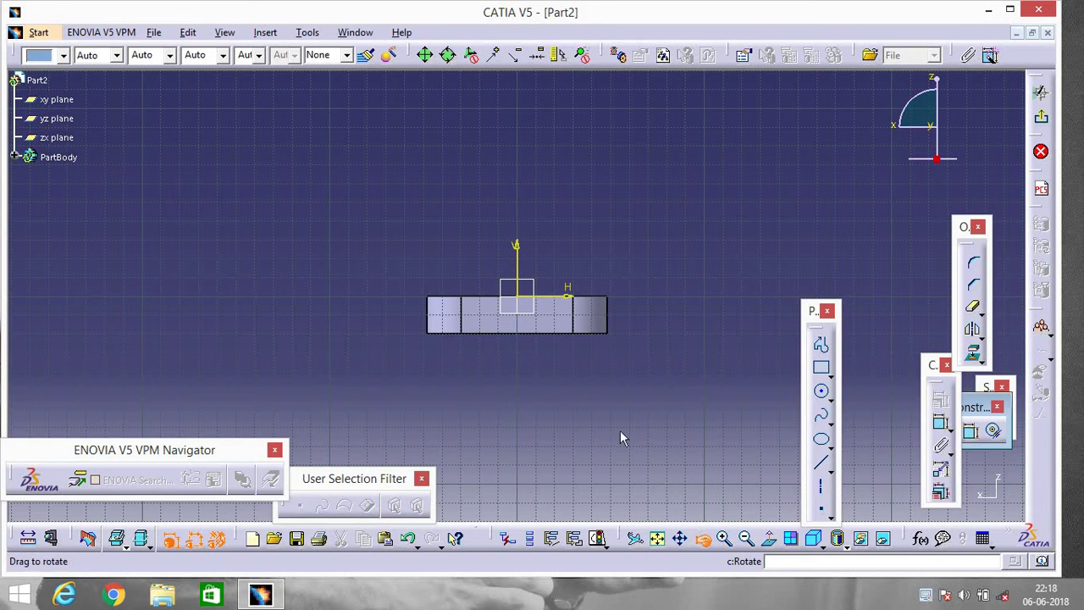
Step: Draw a circle on the vertical axis above the plate and a concentric circle pair higher up
drag(570, 359, 572, 408)
click(821, 390)
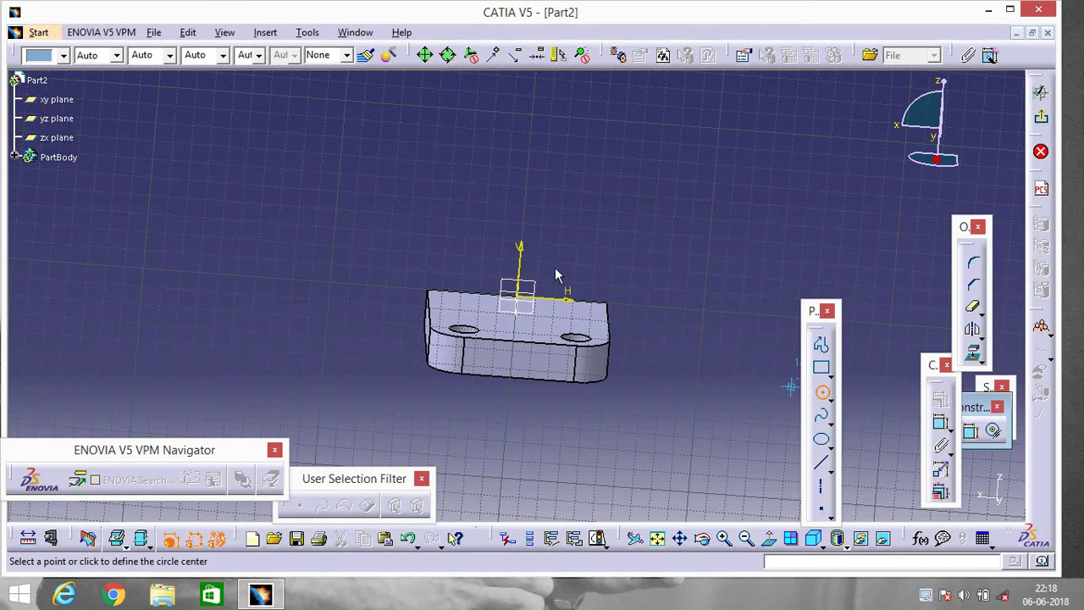
click(522, 211)
click(561, 210)
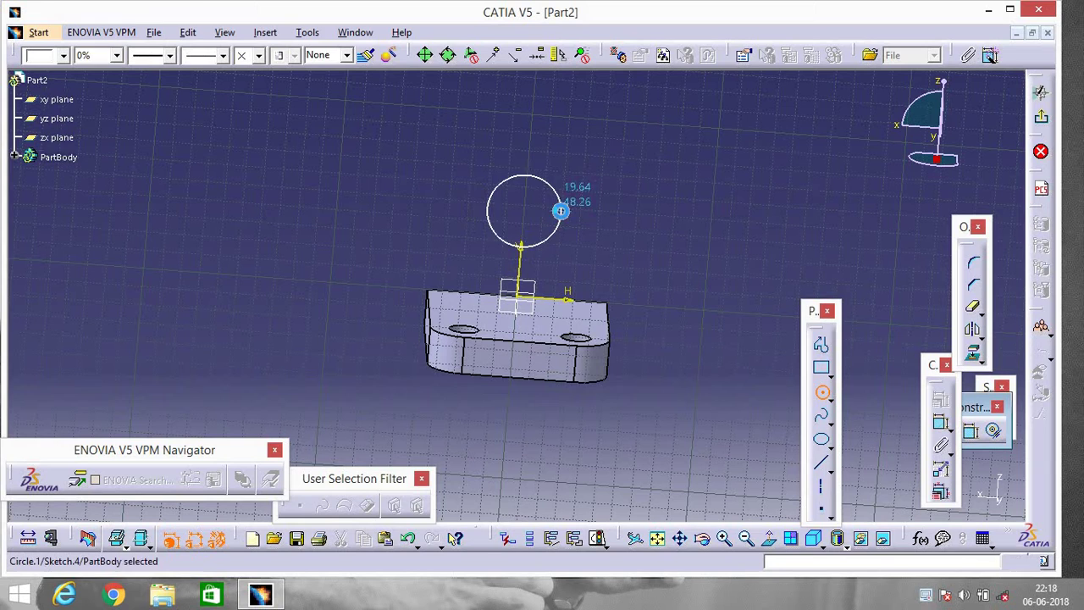
click(820, 390)
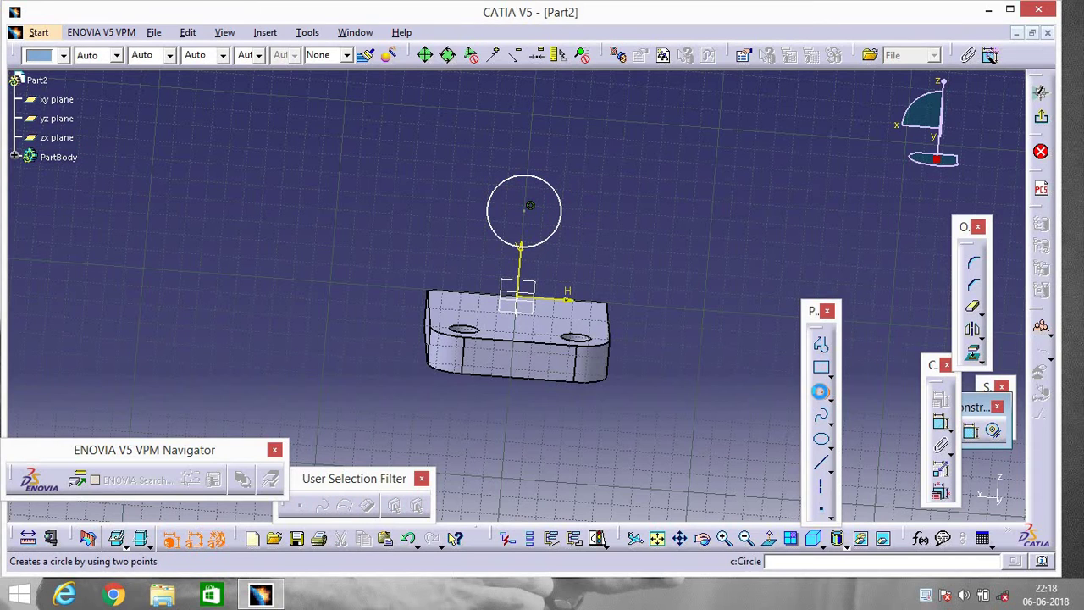
click(532, 109)
click(564, 117)
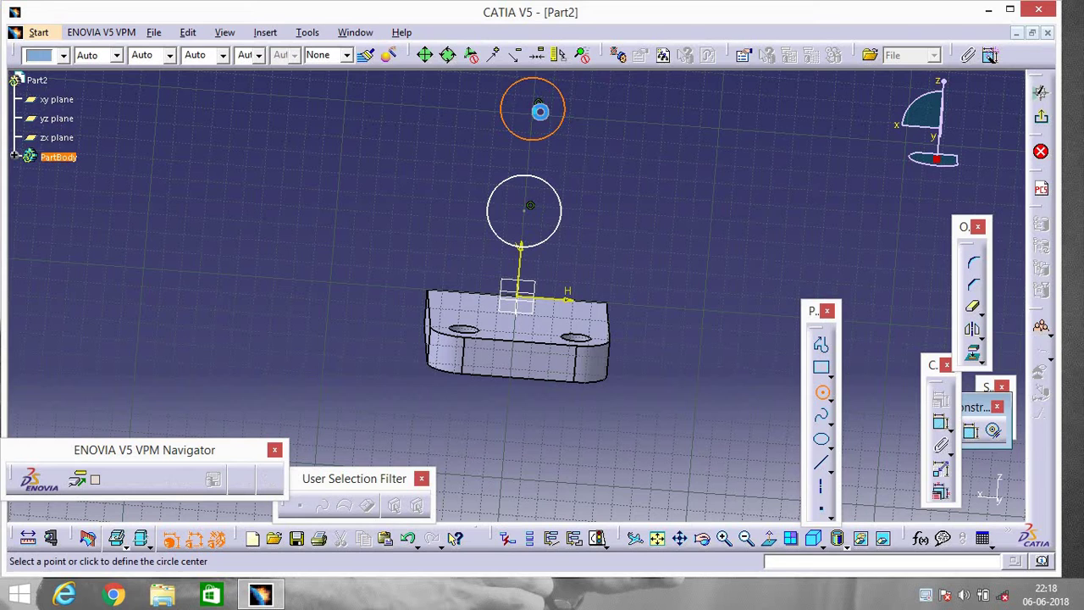
click(549, 100)
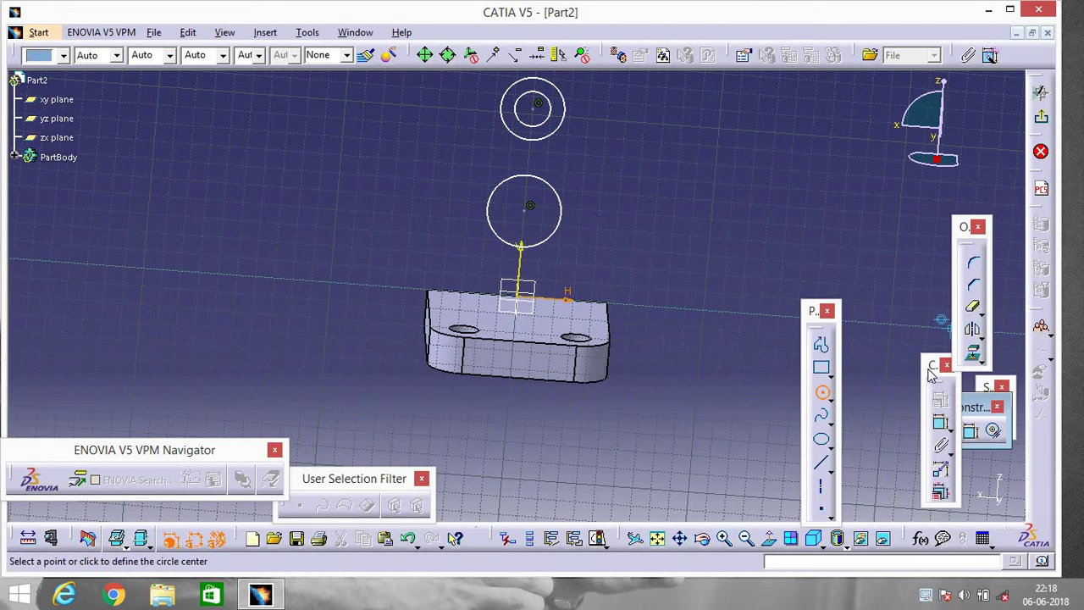
click(940, 423)
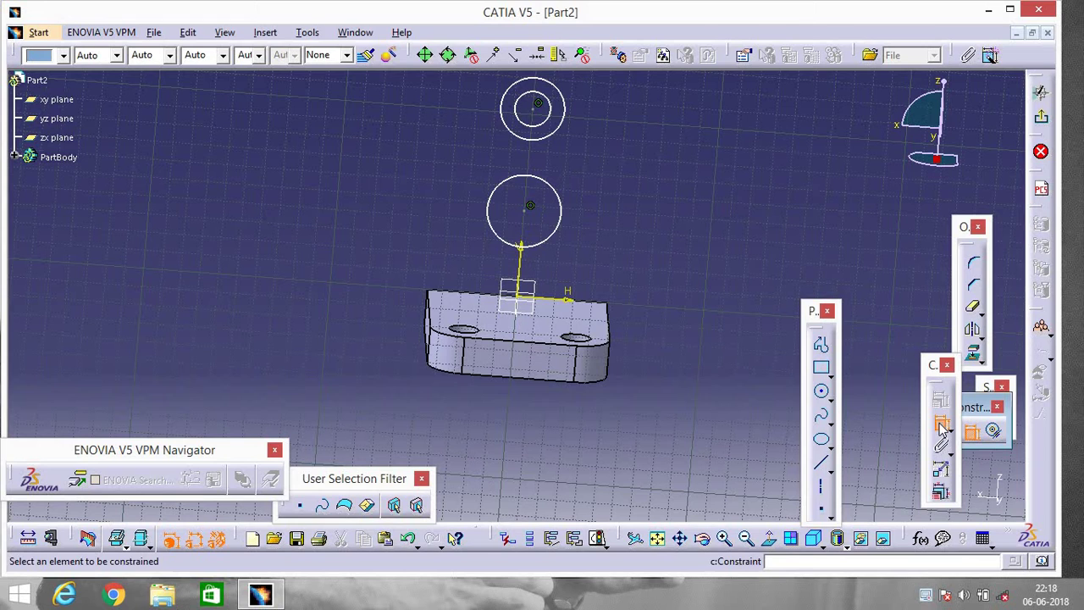
Step: Add a height-above-plate dimension, a centre-distance dimension and diameters for all three circles
click(560, 228)
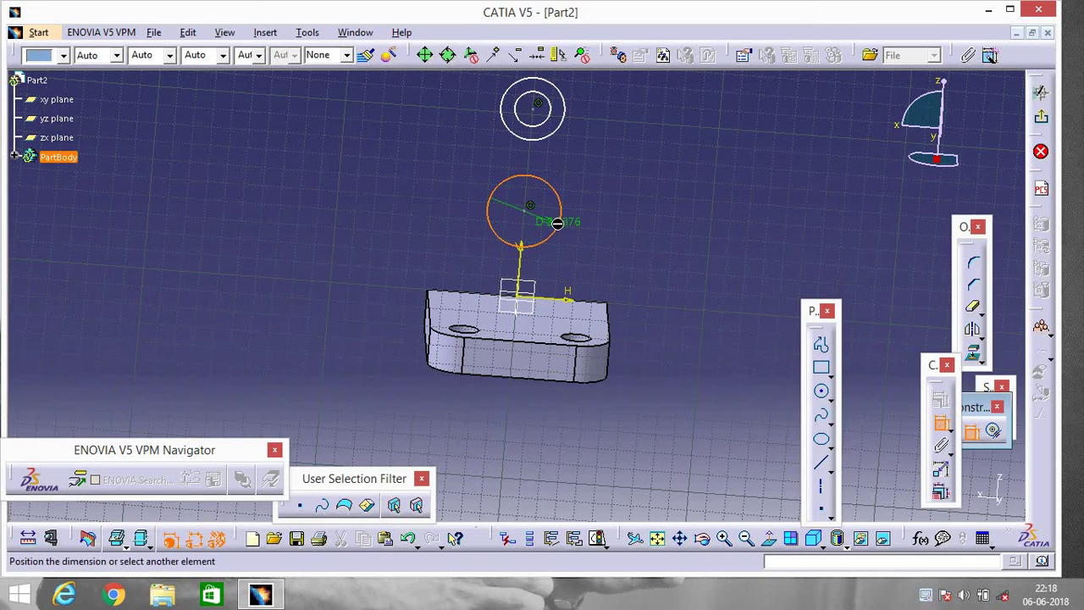
click(597, 302)
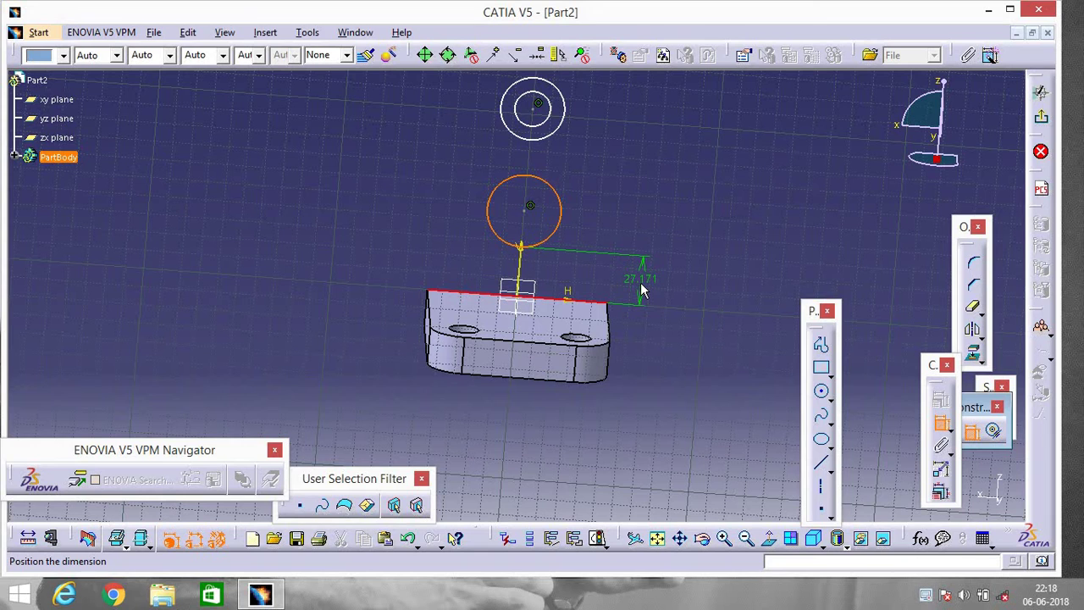
click(641, 291)
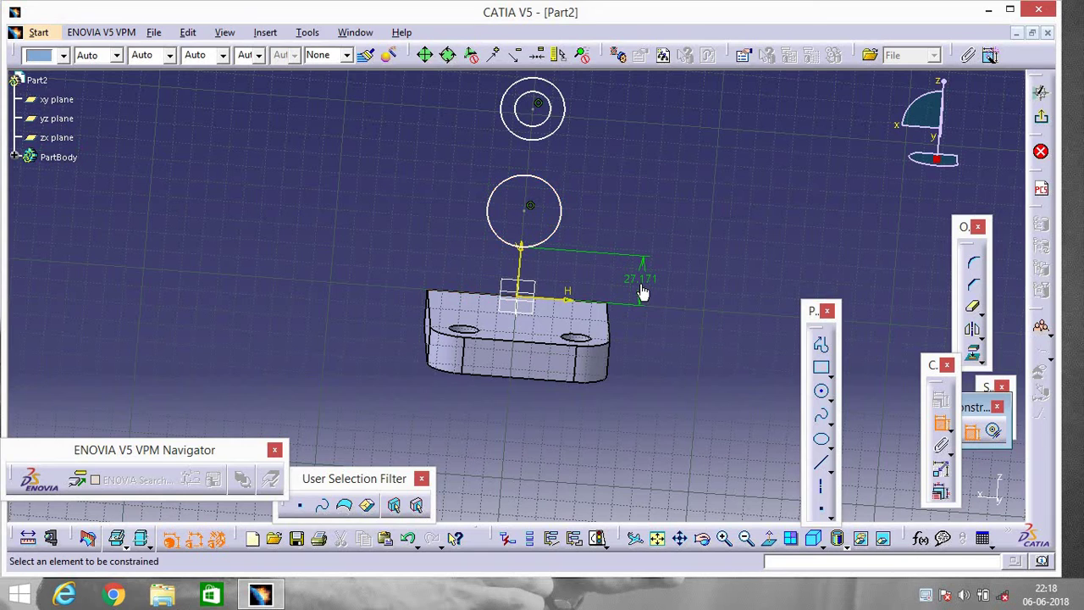
click(533, 117)
click(531, 209)
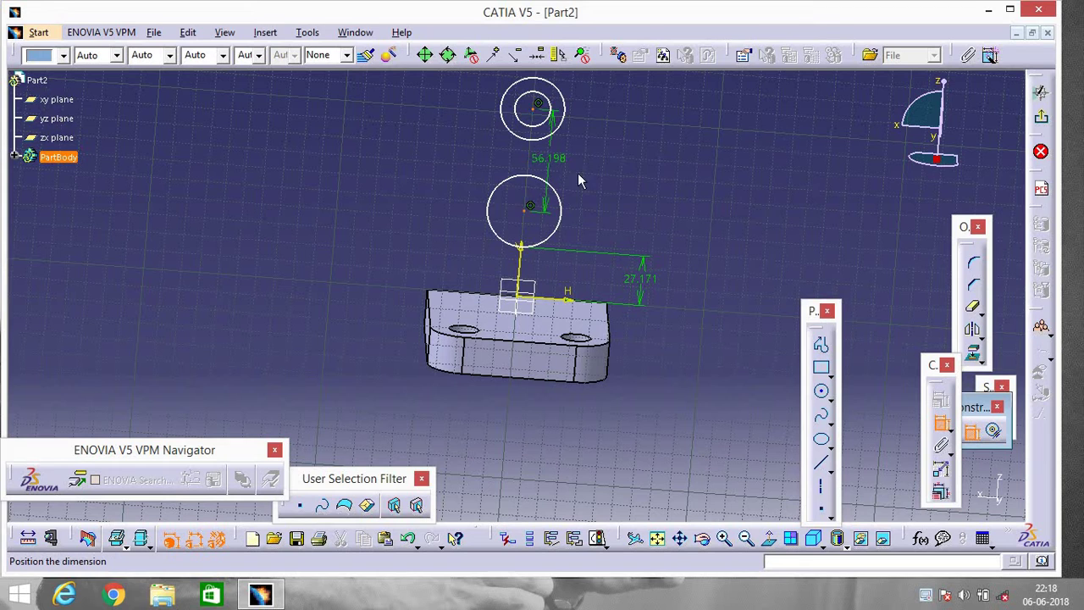
click(664, 166)
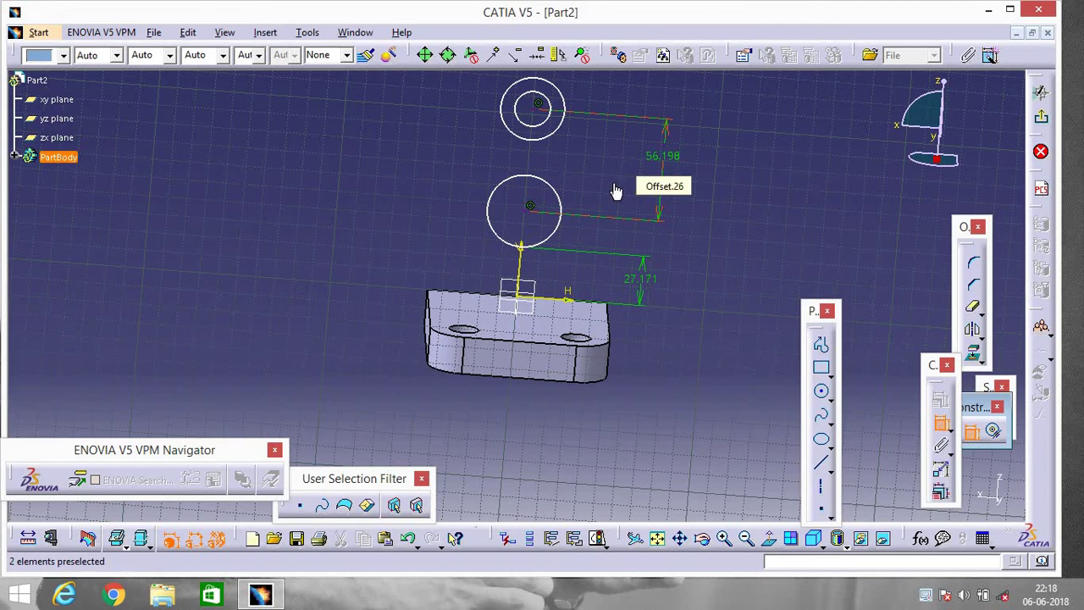
click(557, 127)
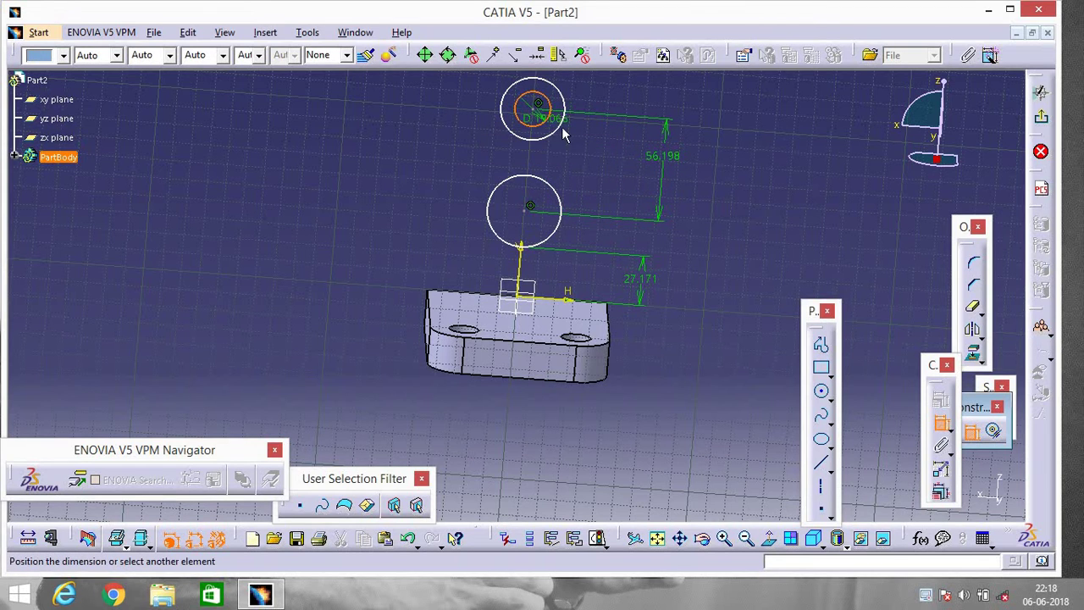
click(765, 190)
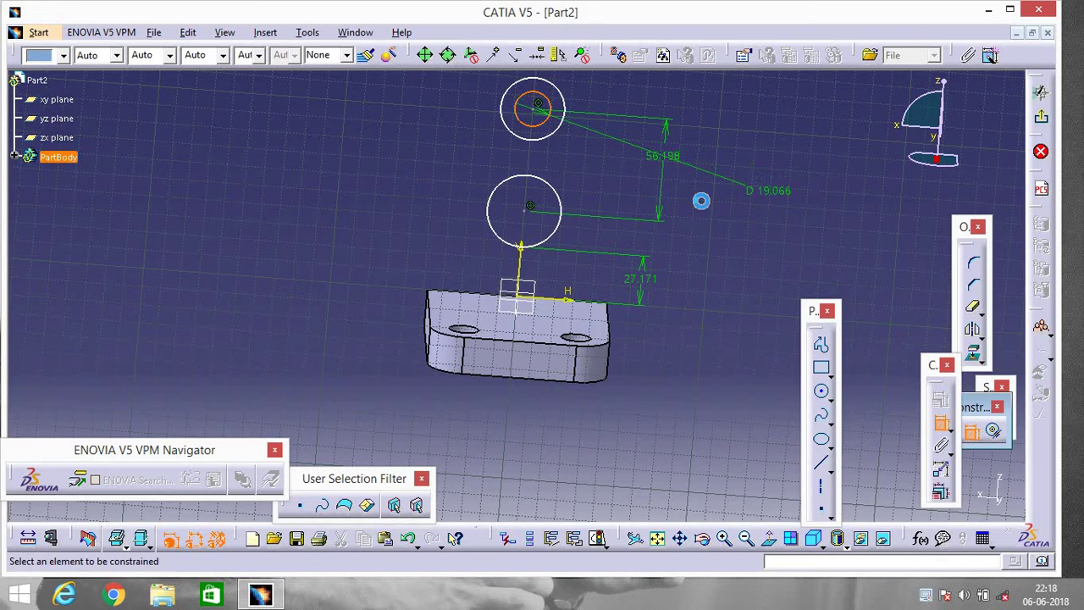
click(549, 136)
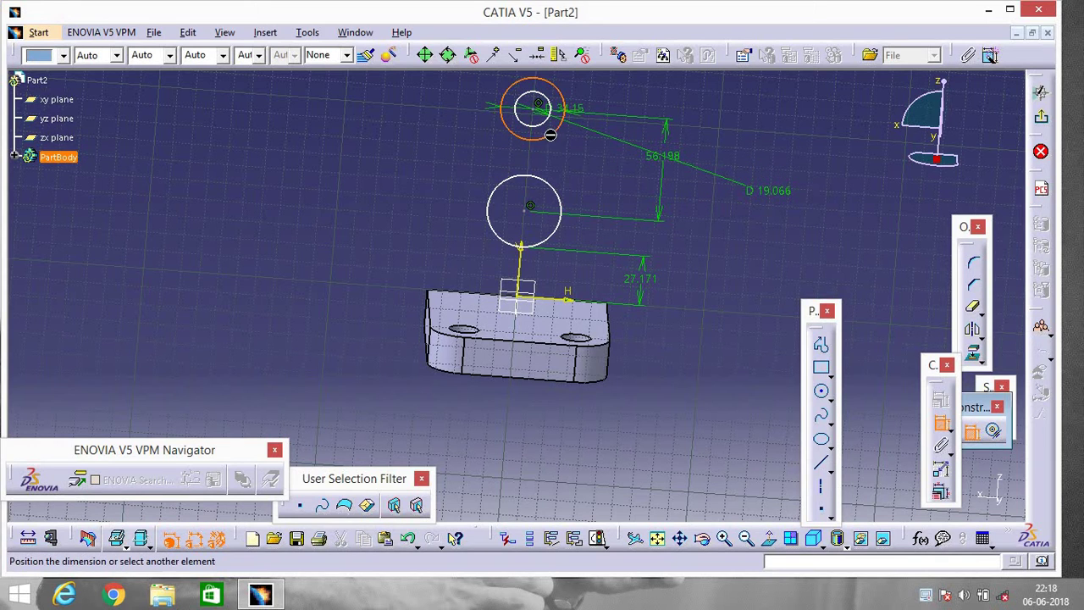
click(381, 157)
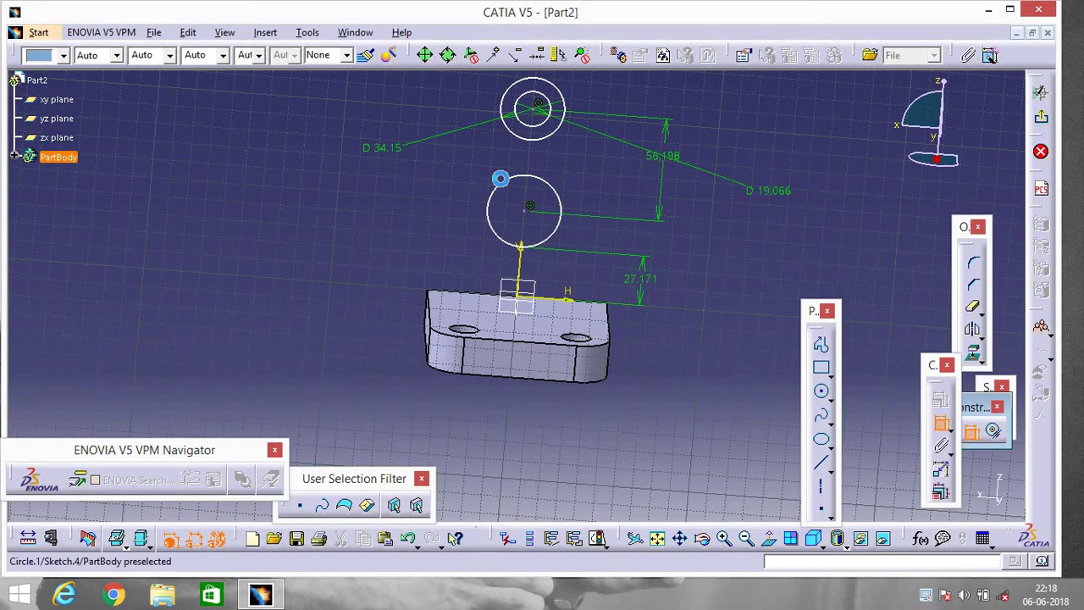
click(506, 180)
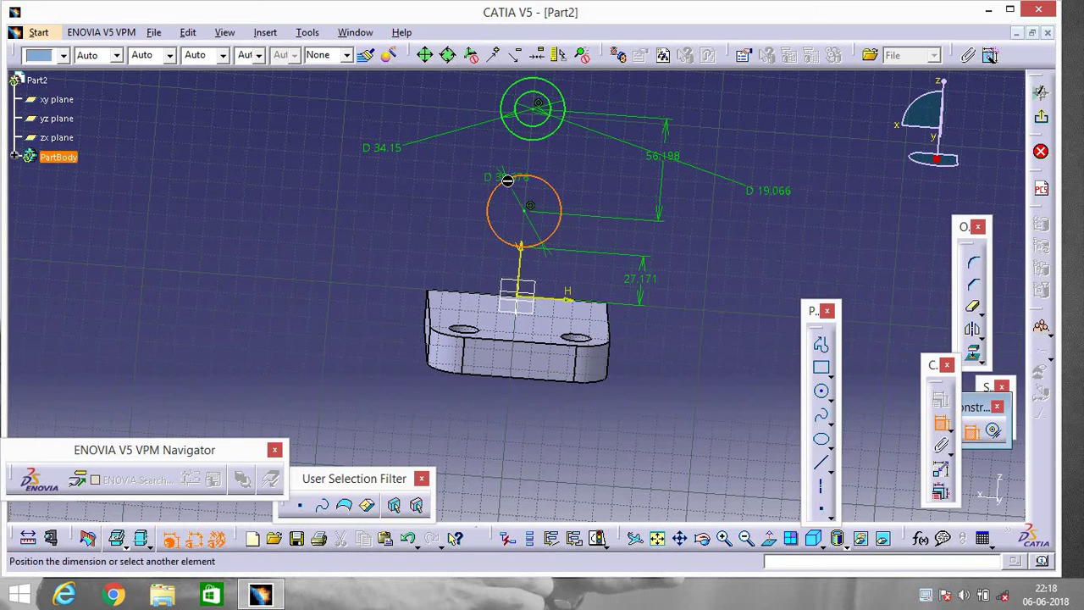
click(390, 267)
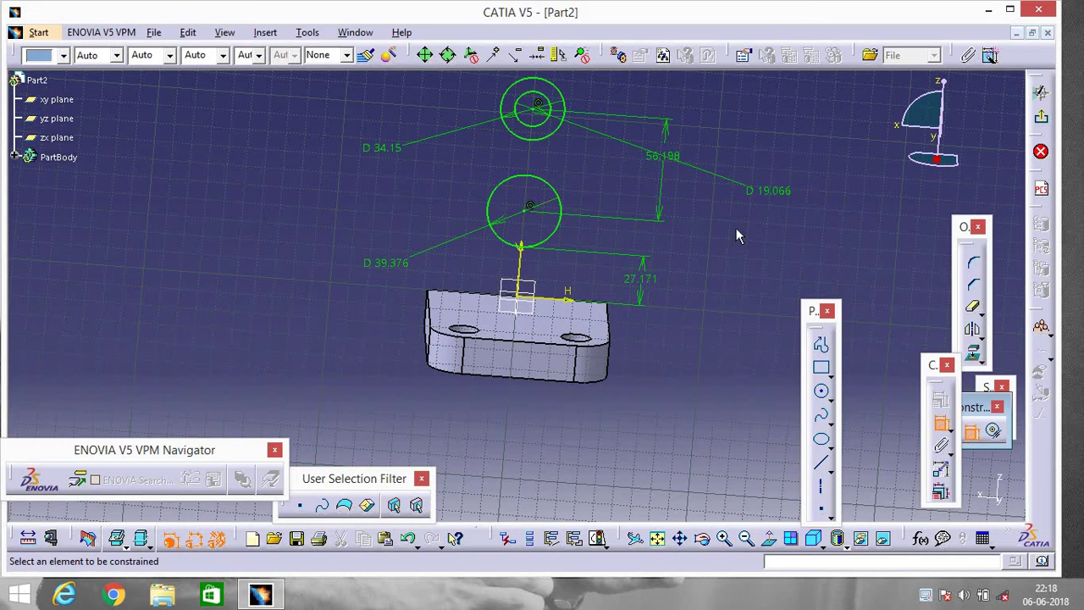
Step: Set the lower circle's offset to 80 mm and the centre distance to 65 mm
double_click(642, 287)
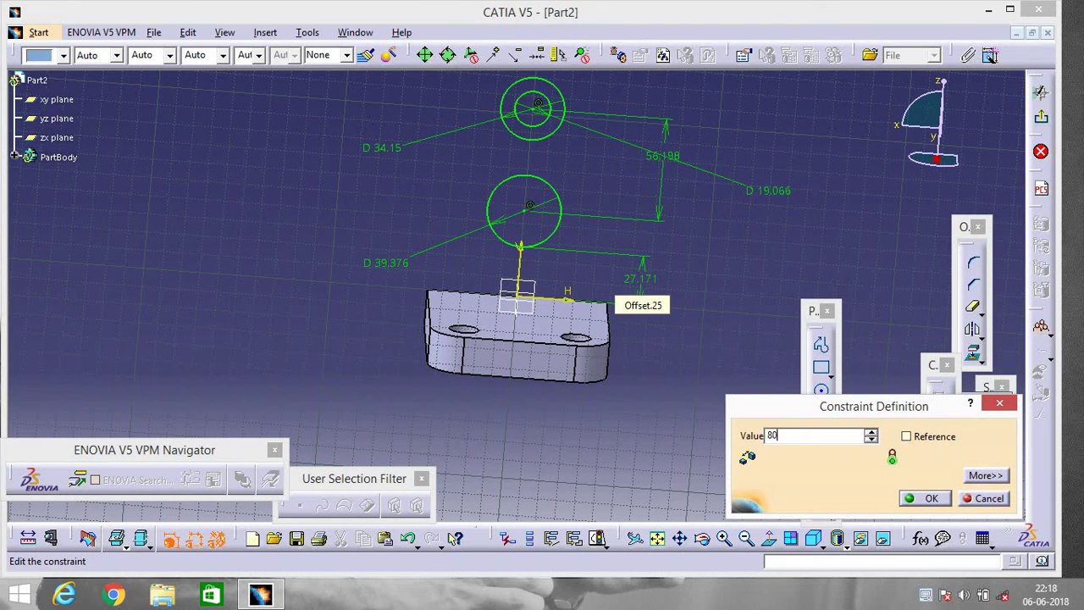
key(Return)
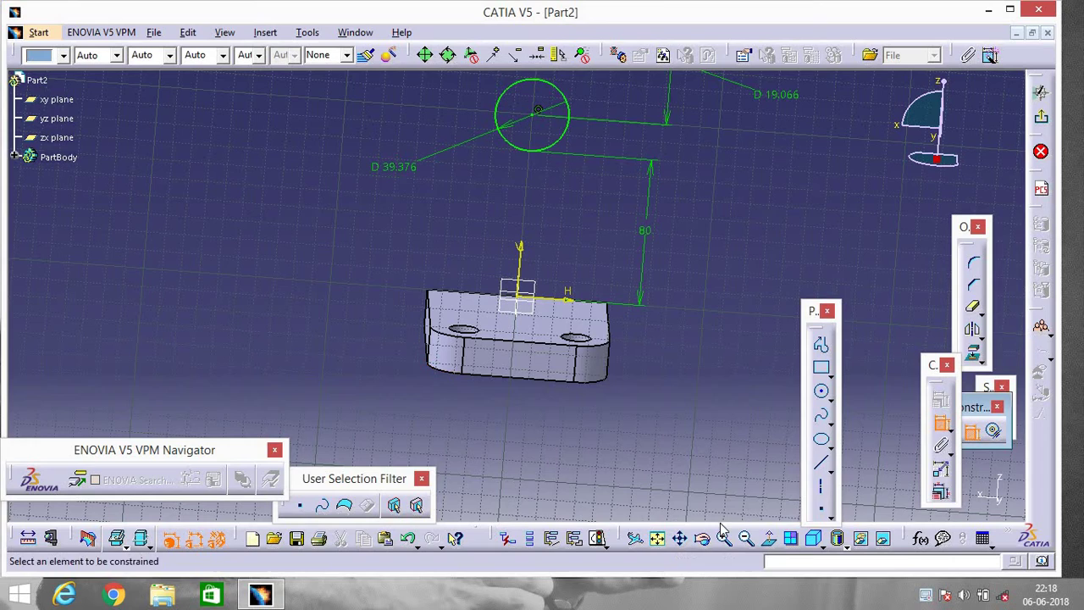
click(745, 538)
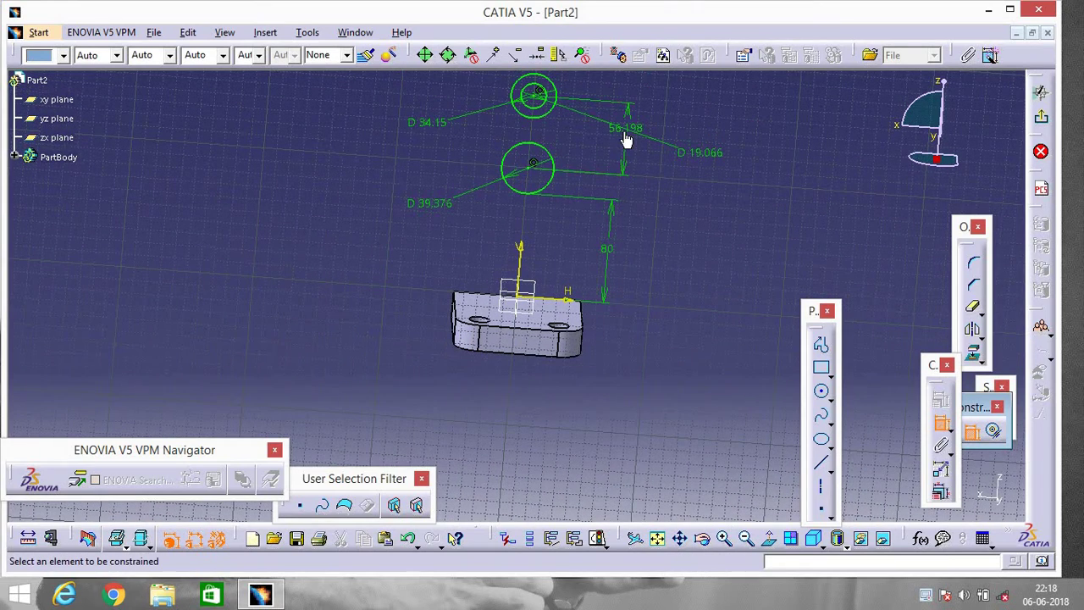
double_click(625, 140)
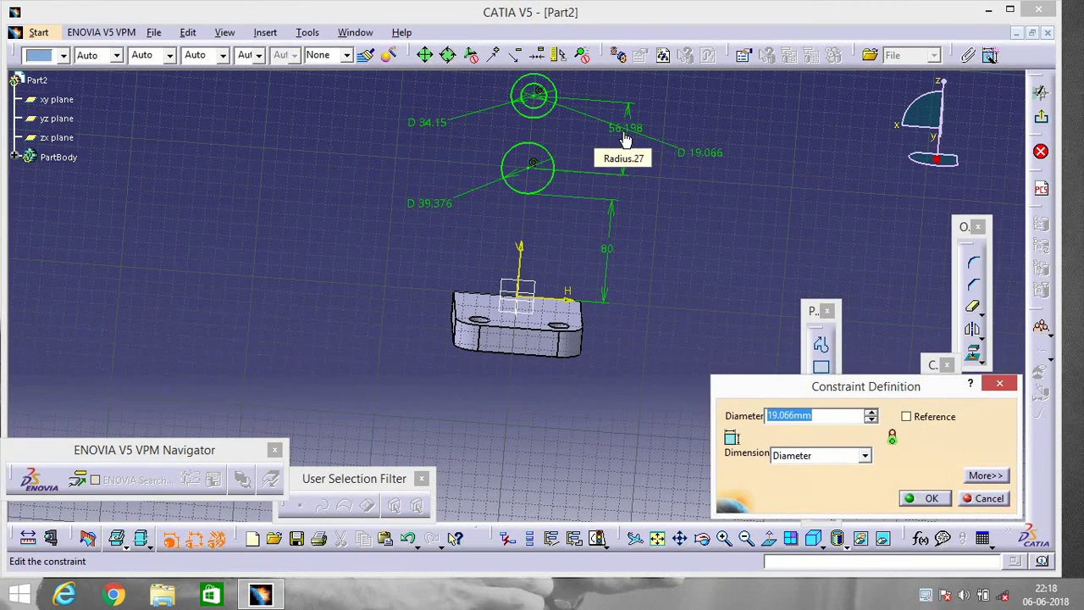
text(65)
key(Return)
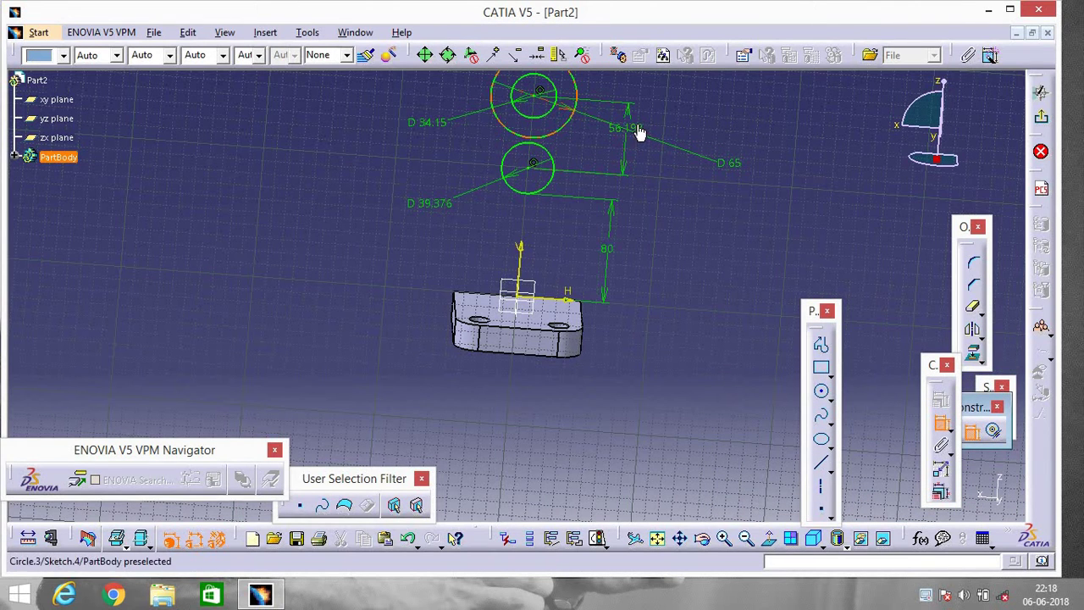
double_click(631, 135)
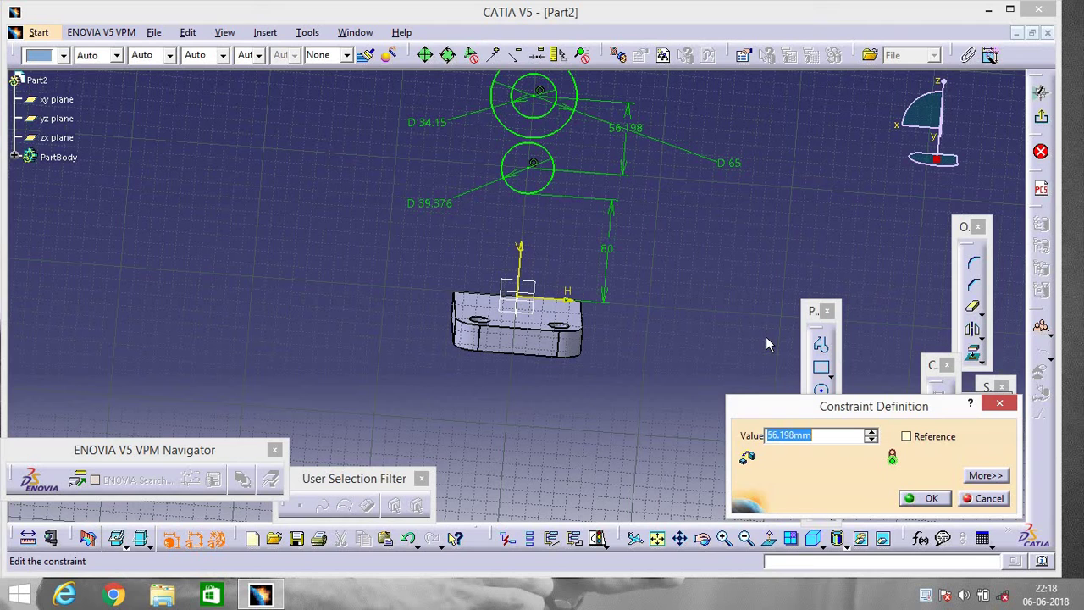
key(BackSpace)
text(65)
key(Return)
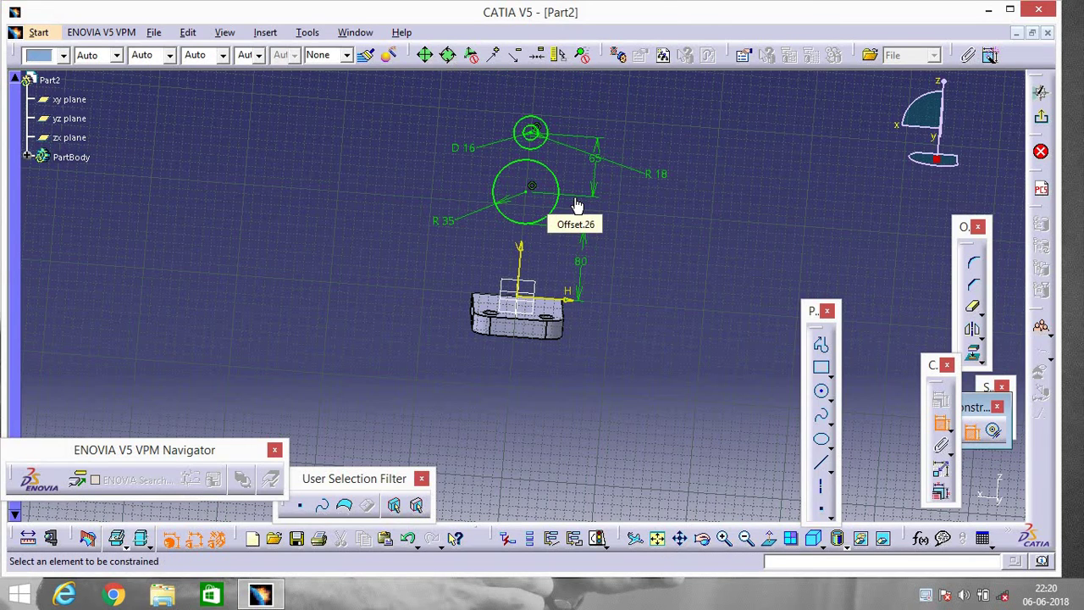
Step: Draw left and right bi-tangent lines between the R18 boss circle and the R35 circle
click(831, 462)
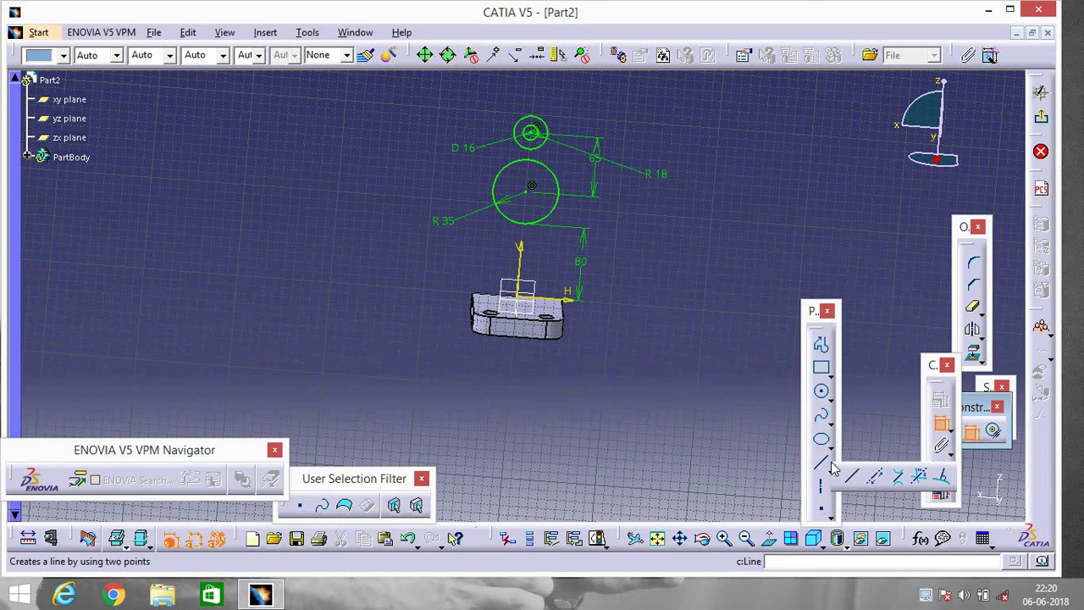
click(900, 479)
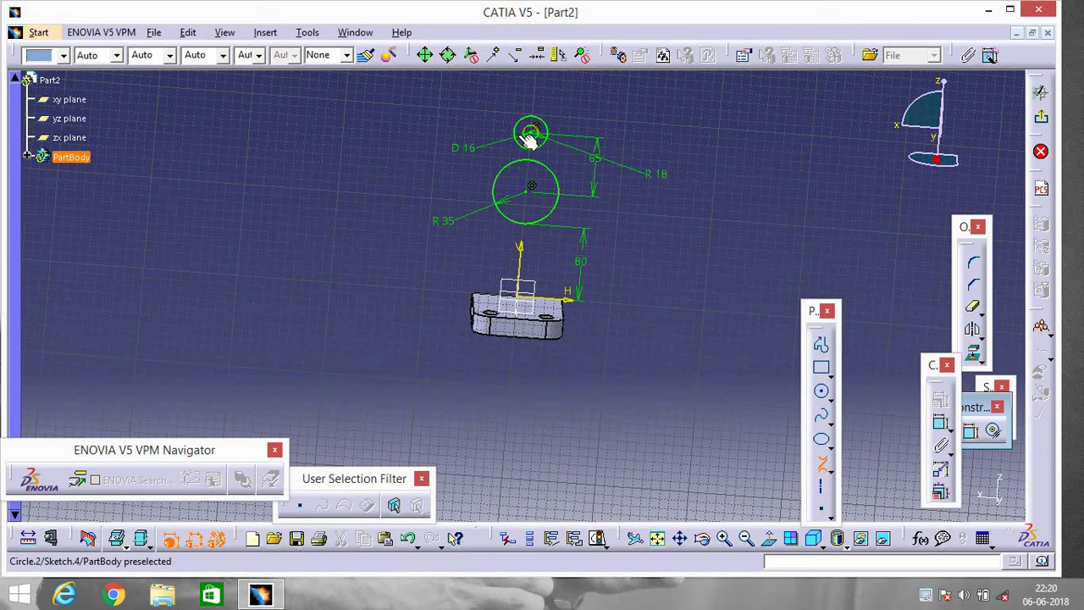
click(529, 135)
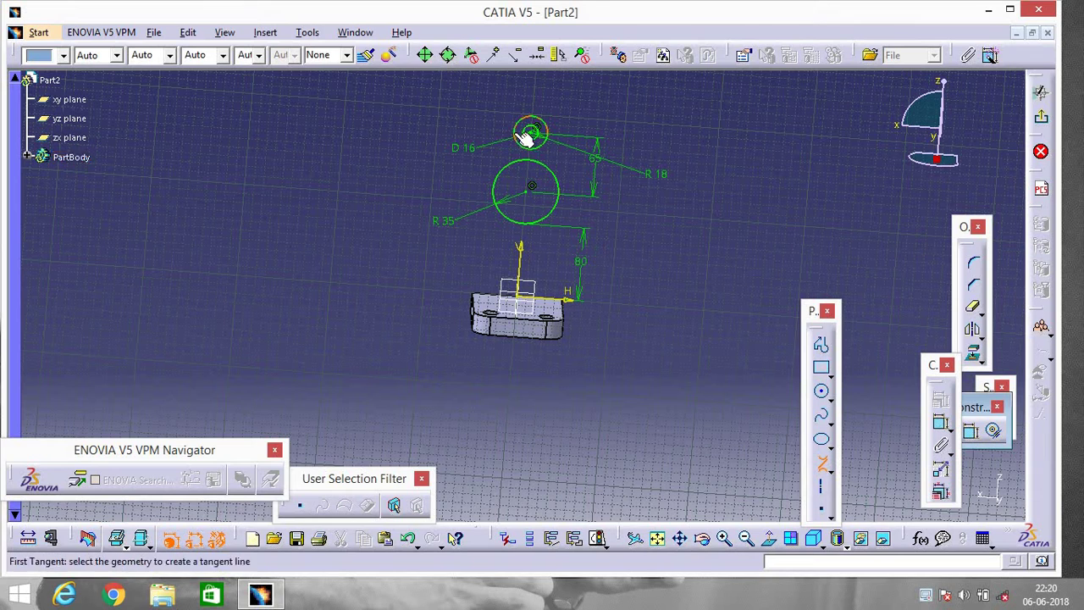
click(505, 183)
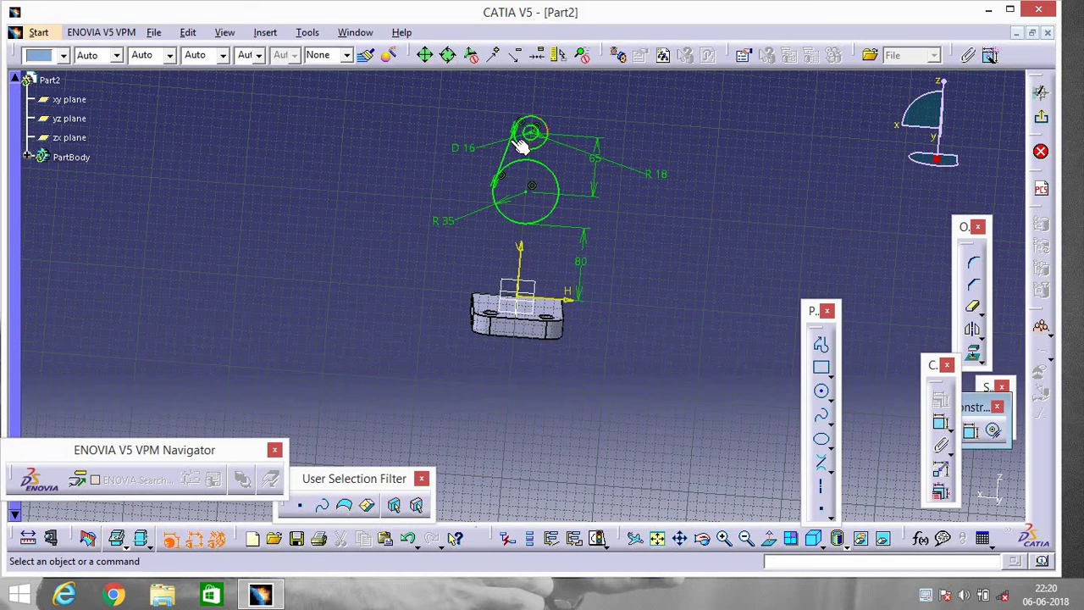
click(820, 466)
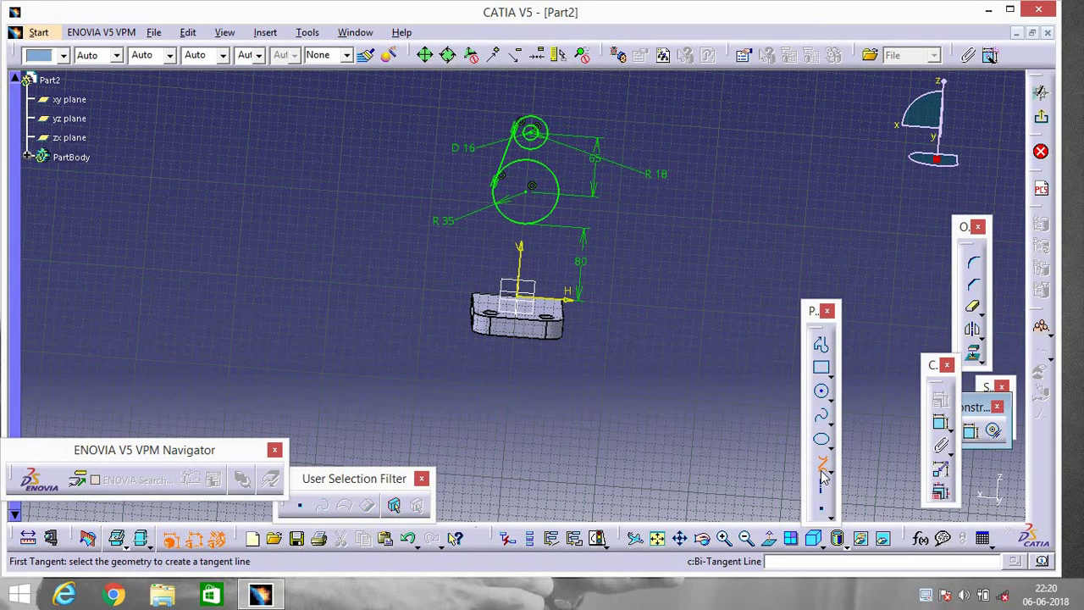
click(551, 137)
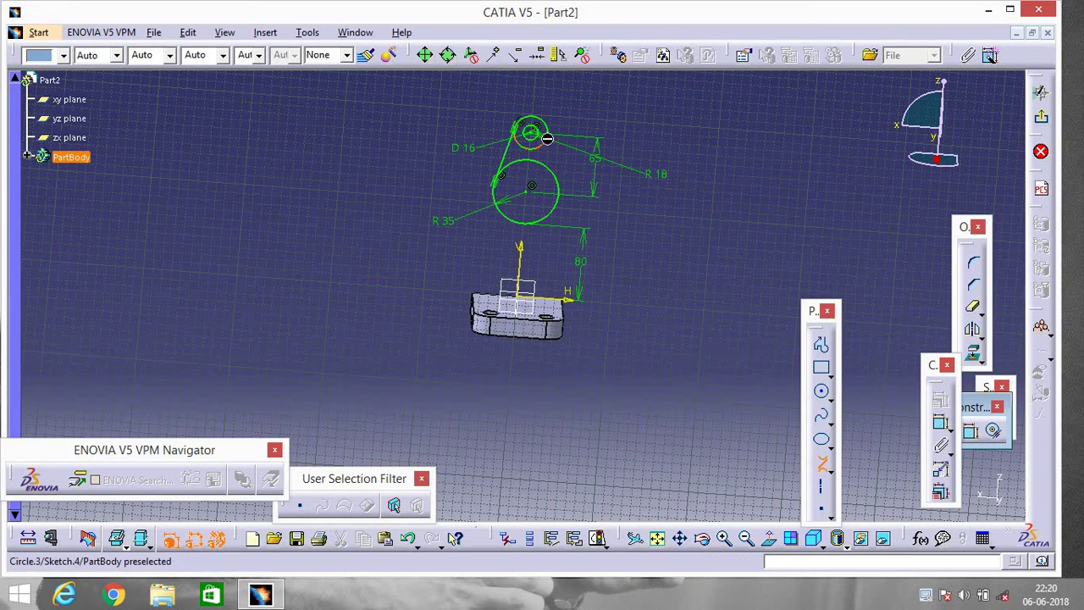
click(566, 189)
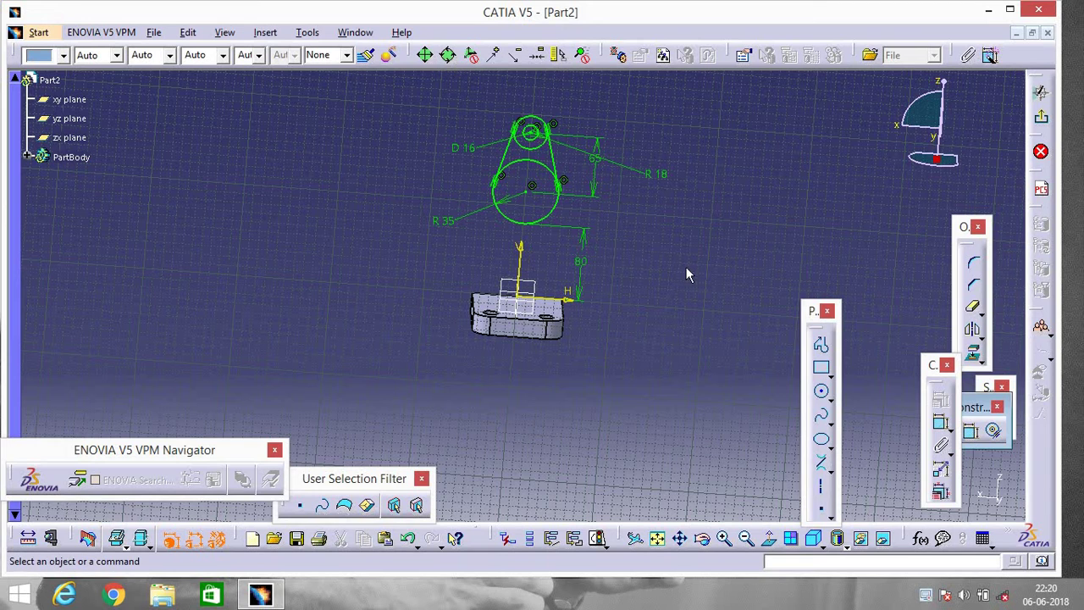
Step: Draw a line from the R35 circle down to the base edge and mirror it about the V axis
click(829, 468)
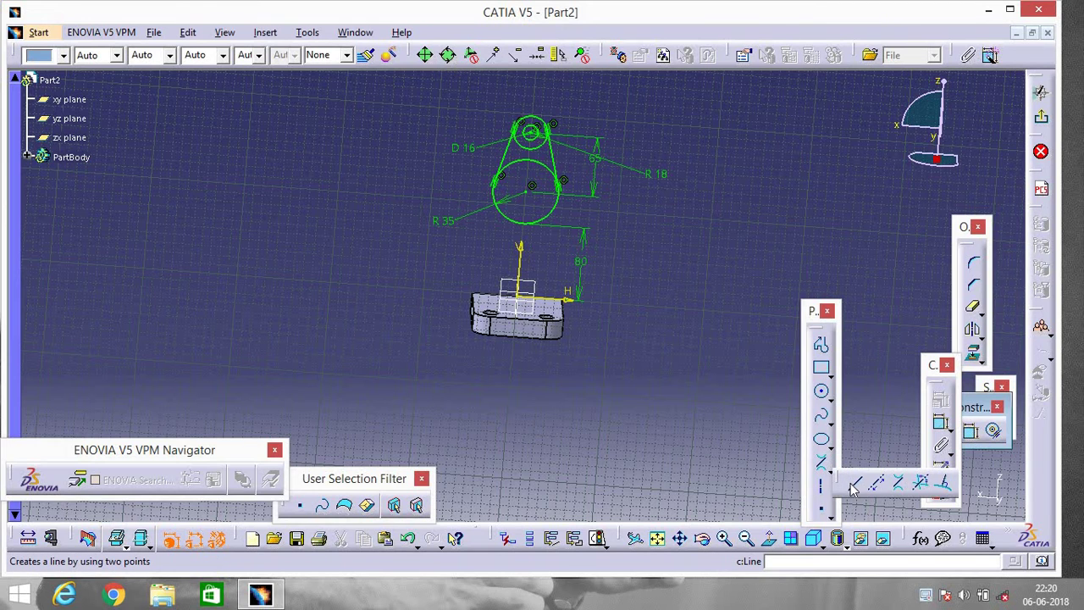
click(856, 485)
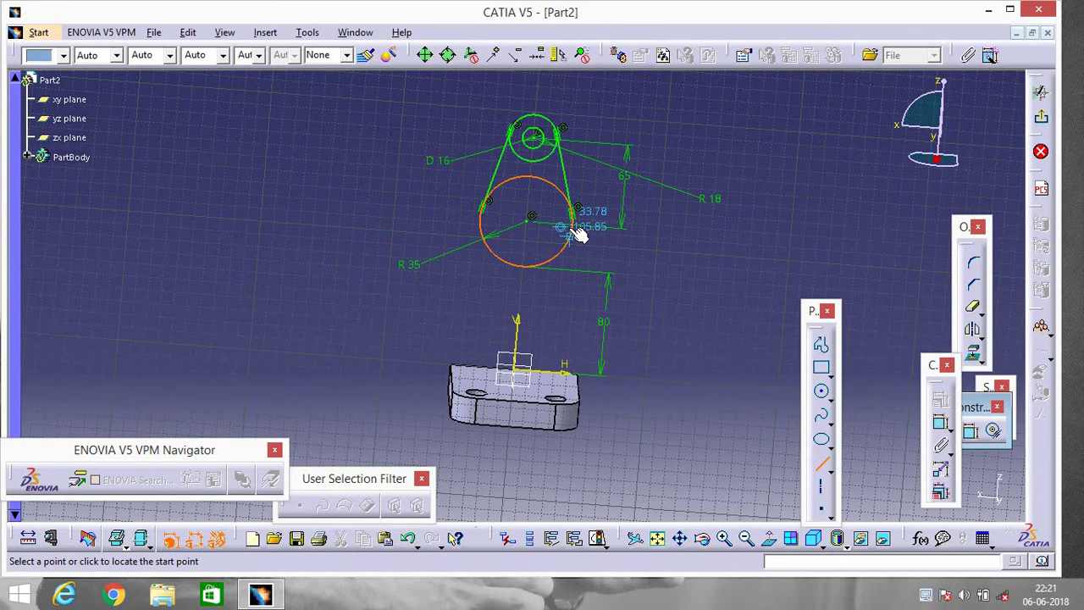
click(576, 208)
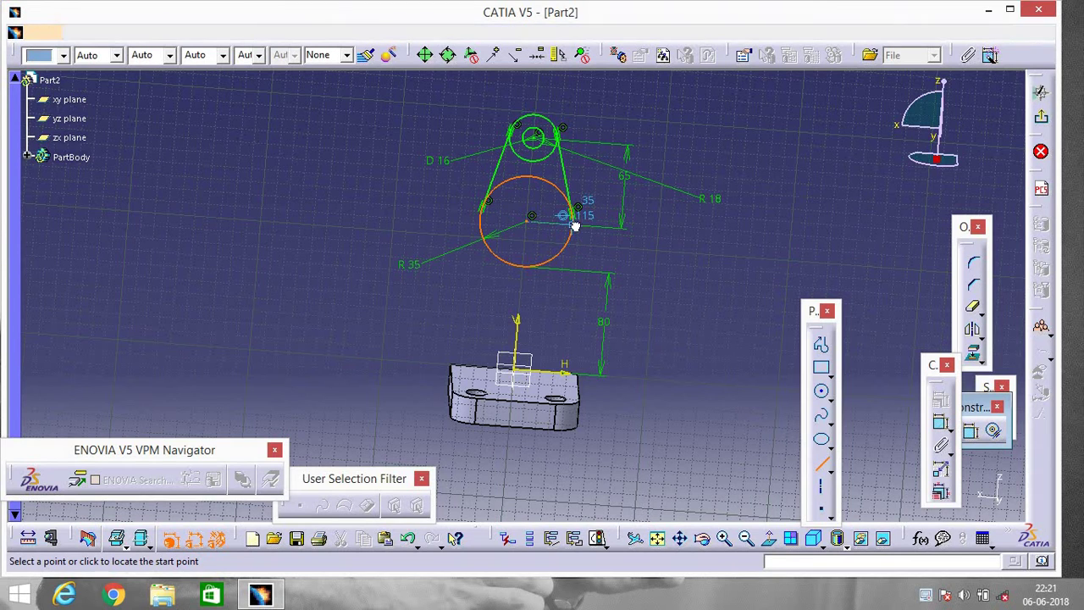
click(567, 369)
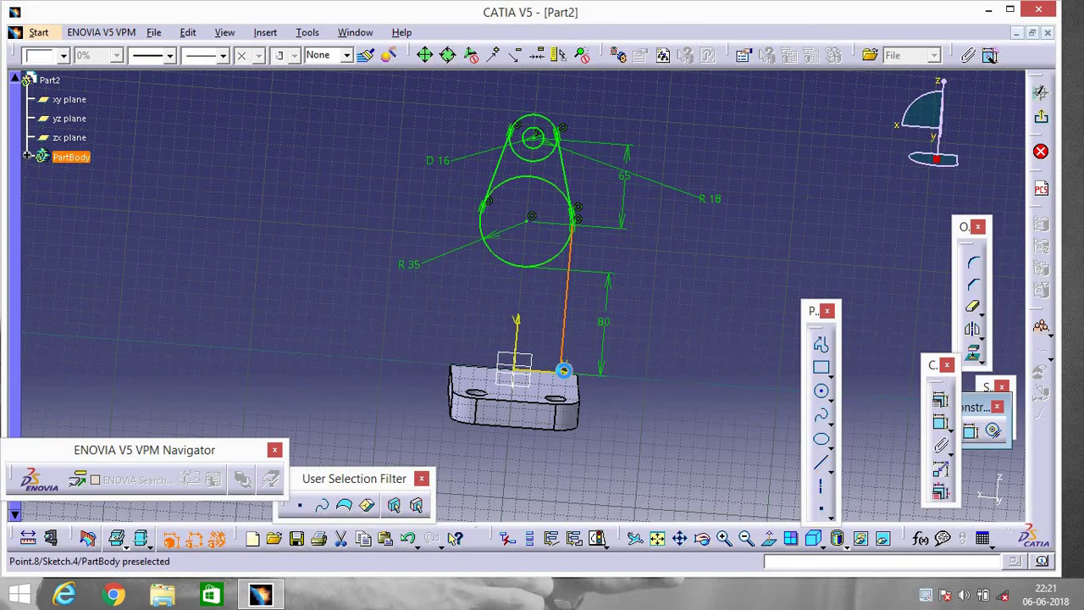
click(973, 331)
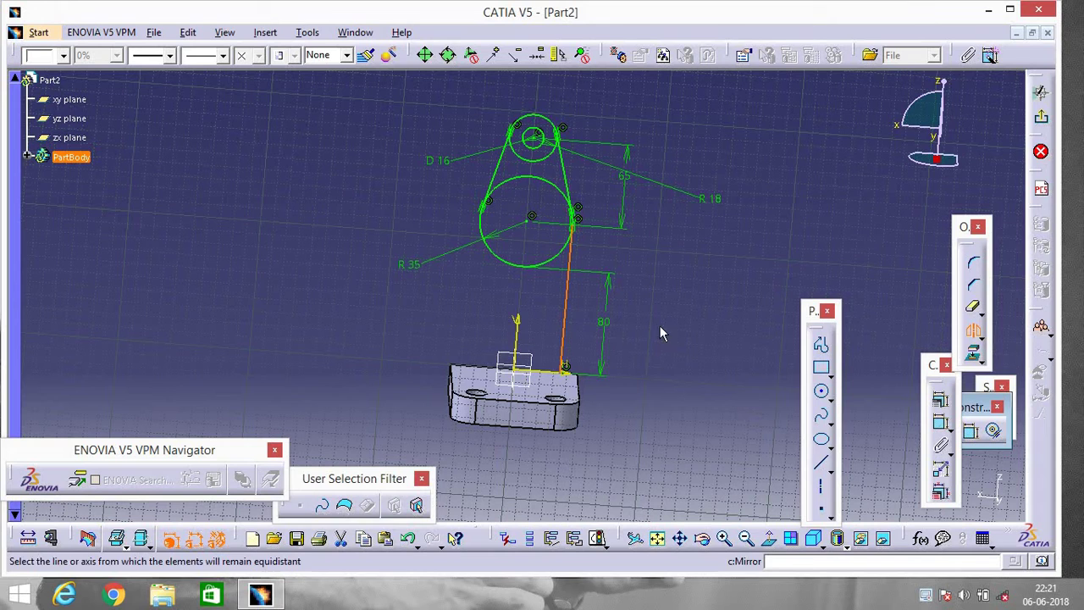
click(516, 337)
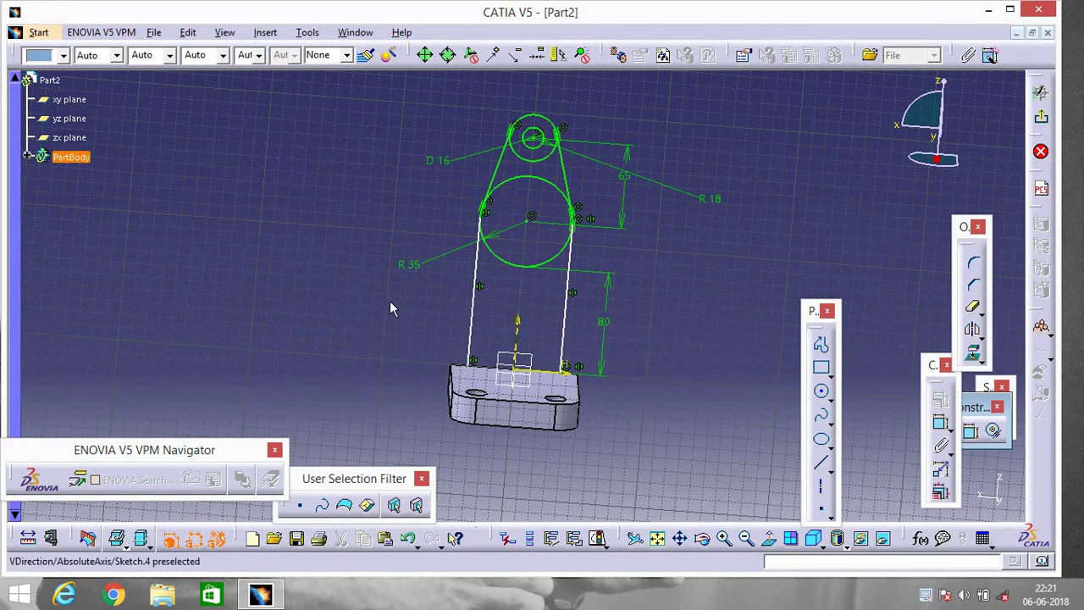
Step: Project the base's top edge into the sketch and trim its left end
click(973, 357)
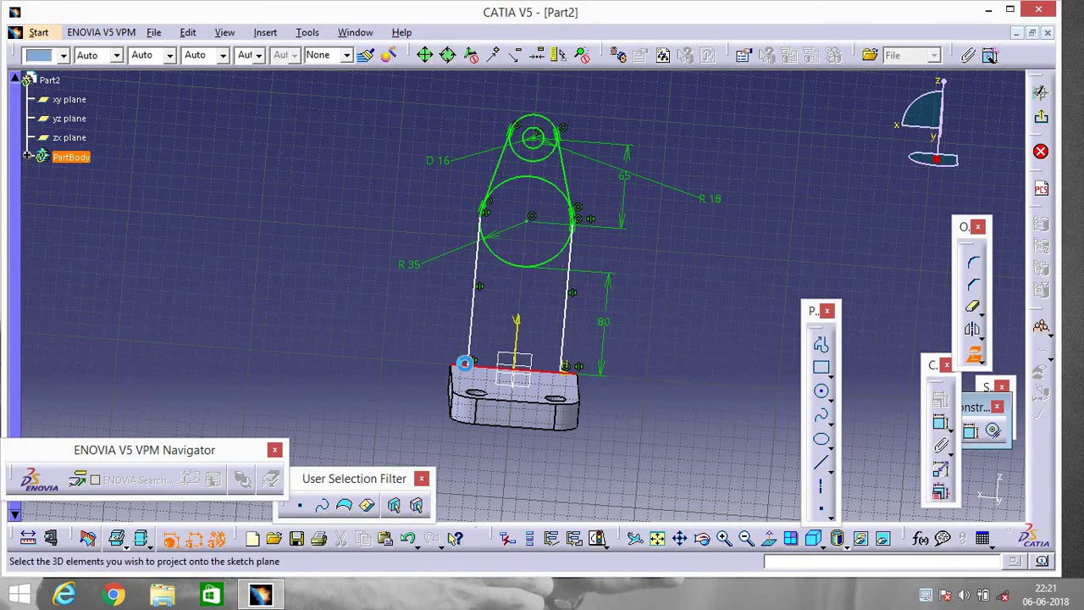
click(468, 371)
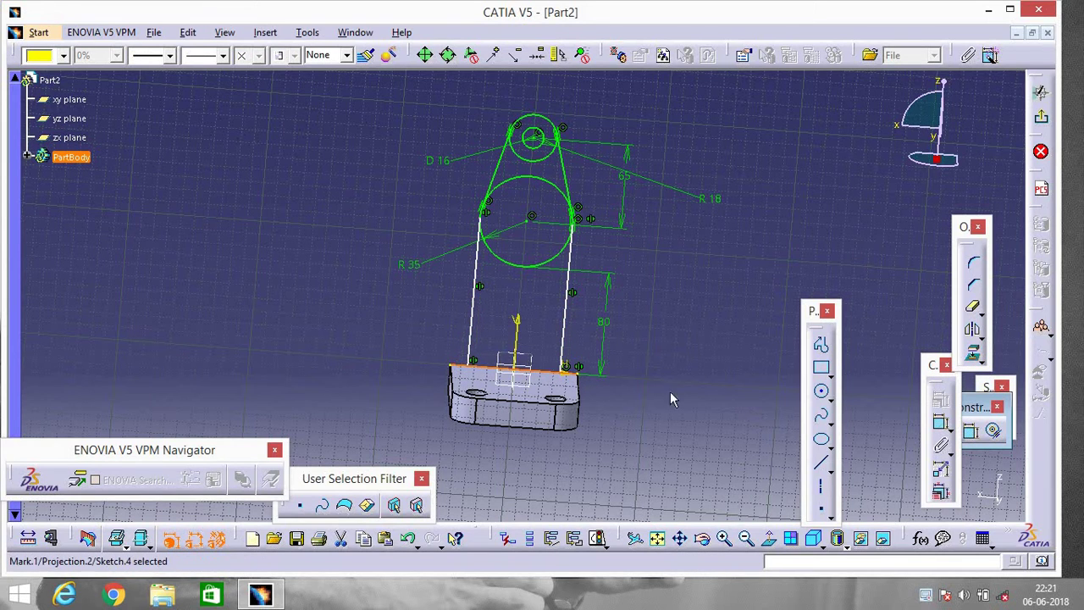
click(971, 307)
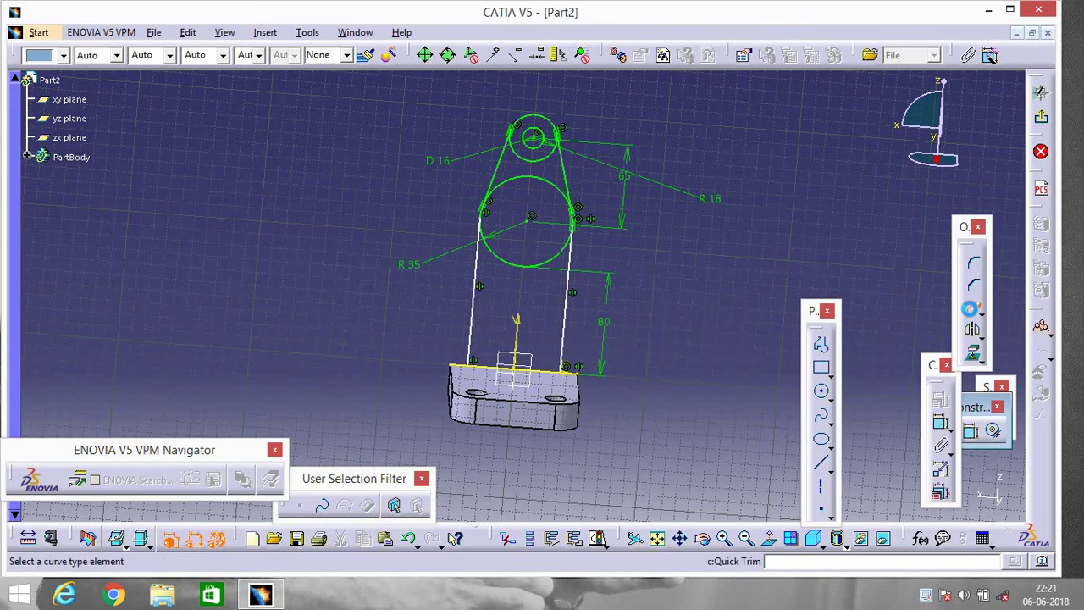
click(455, 366)
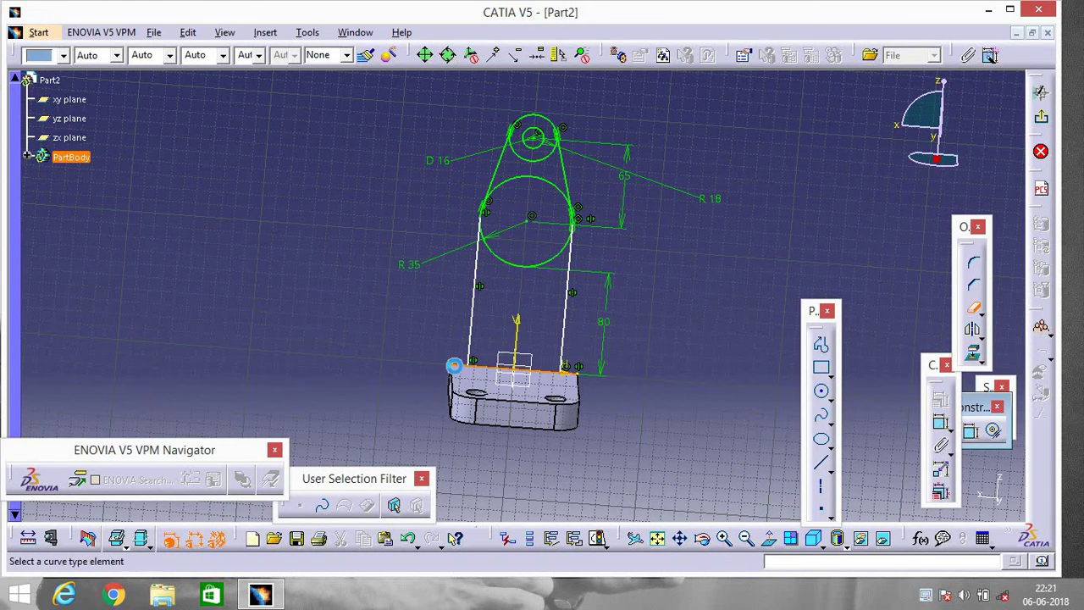
click(579, 373)
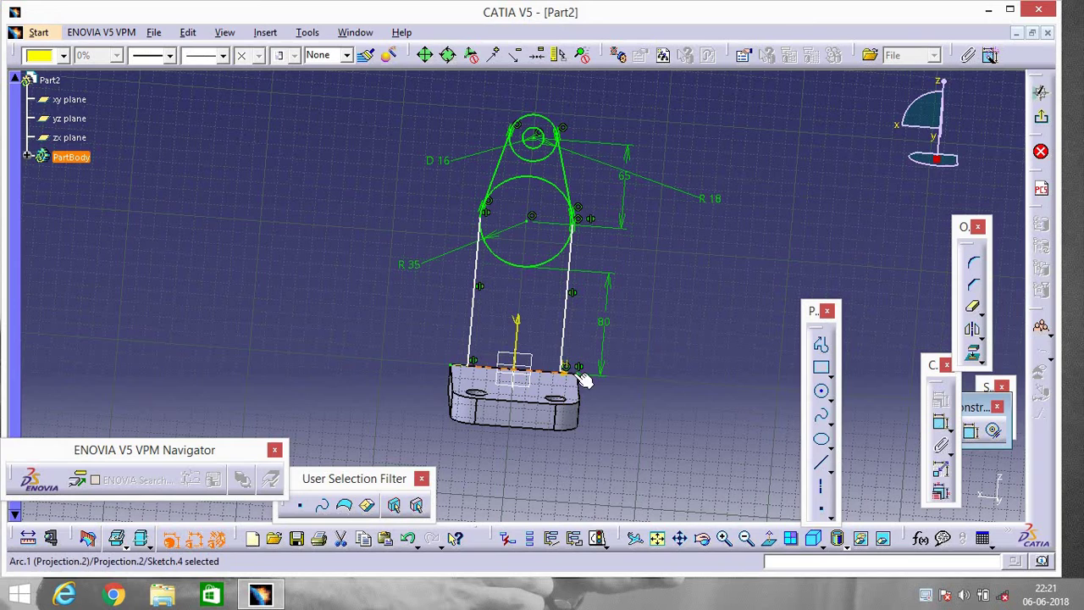
Step: Trim away the lower R35 arc and the inner arc of the top boss circle
click(971, 307)
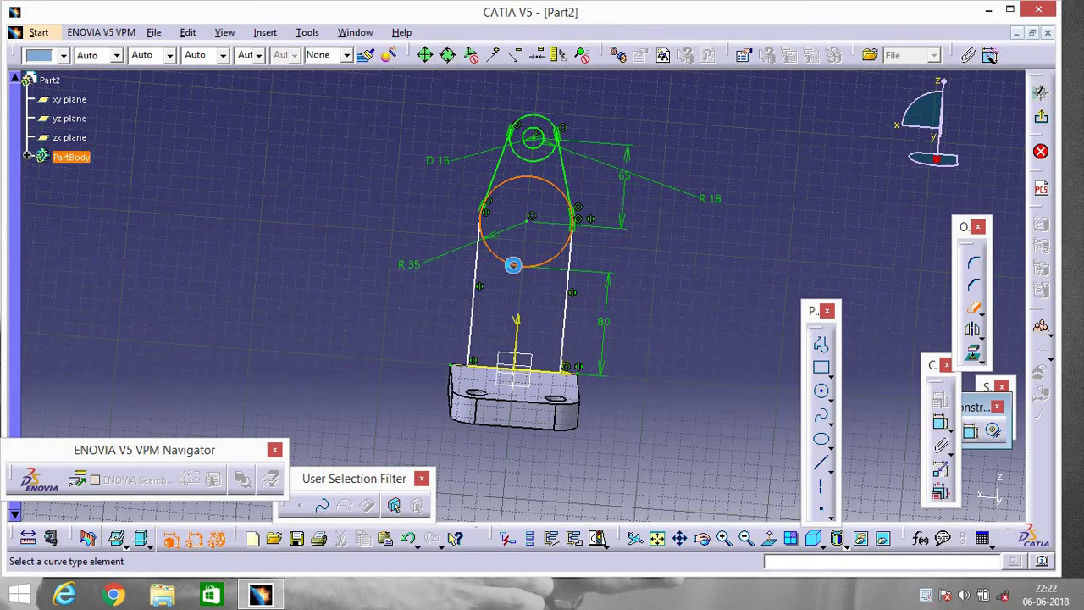
click(515, 263)
click(530, 176)
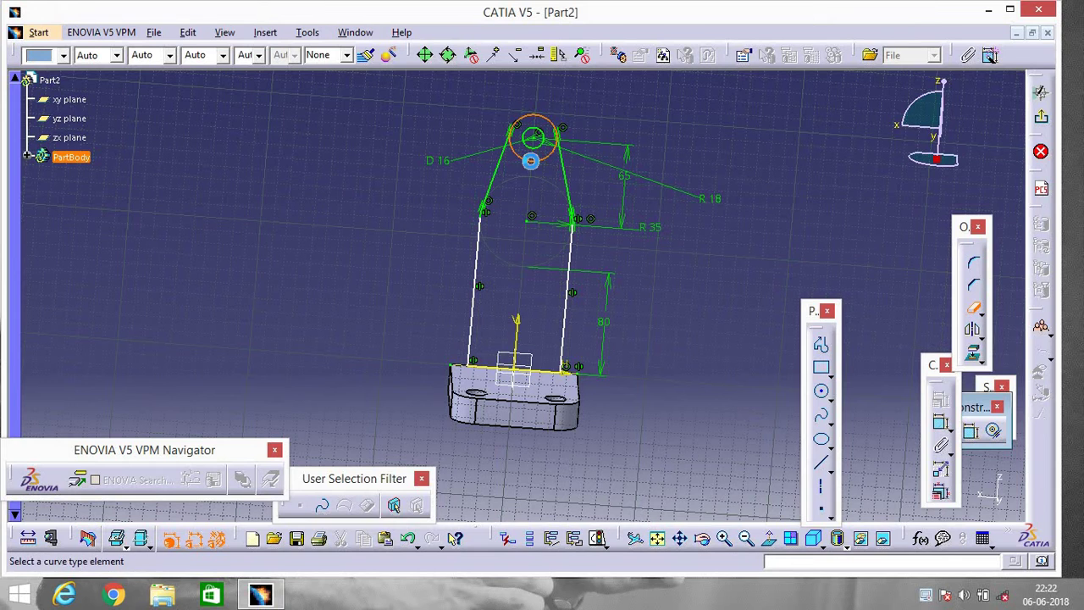
click(530, 161)
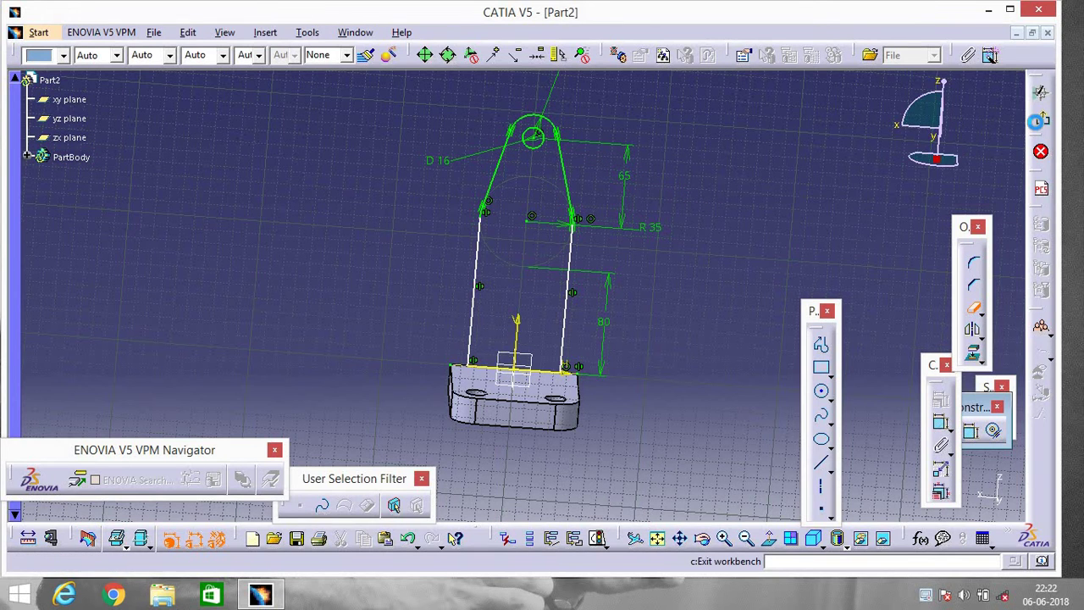
Step: Exit the sketch and pad the upright profile to 18 mm length
click(1040, 92)
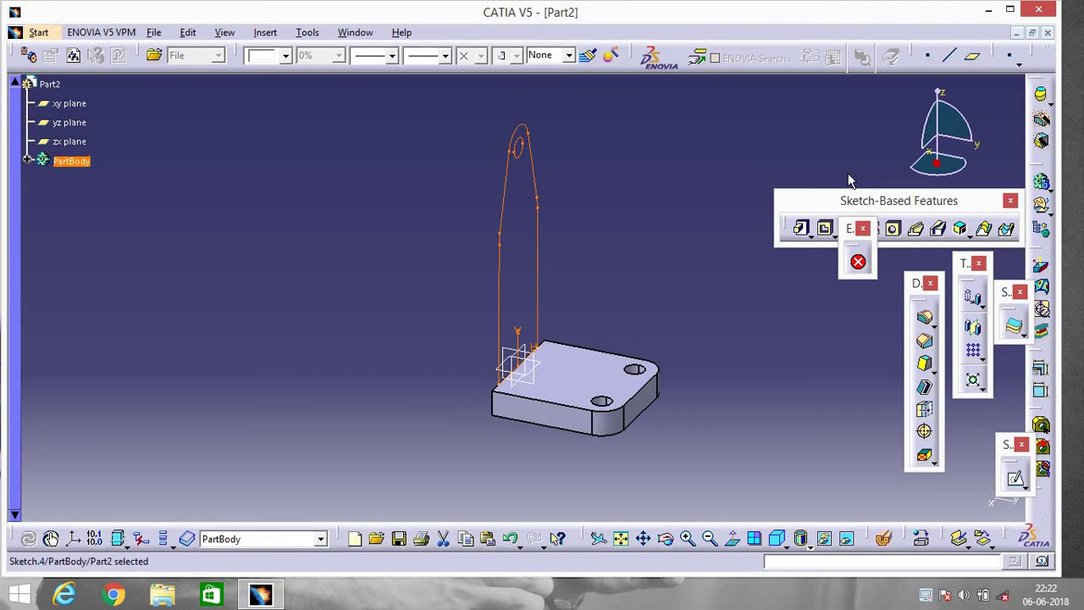
click(801, 230)
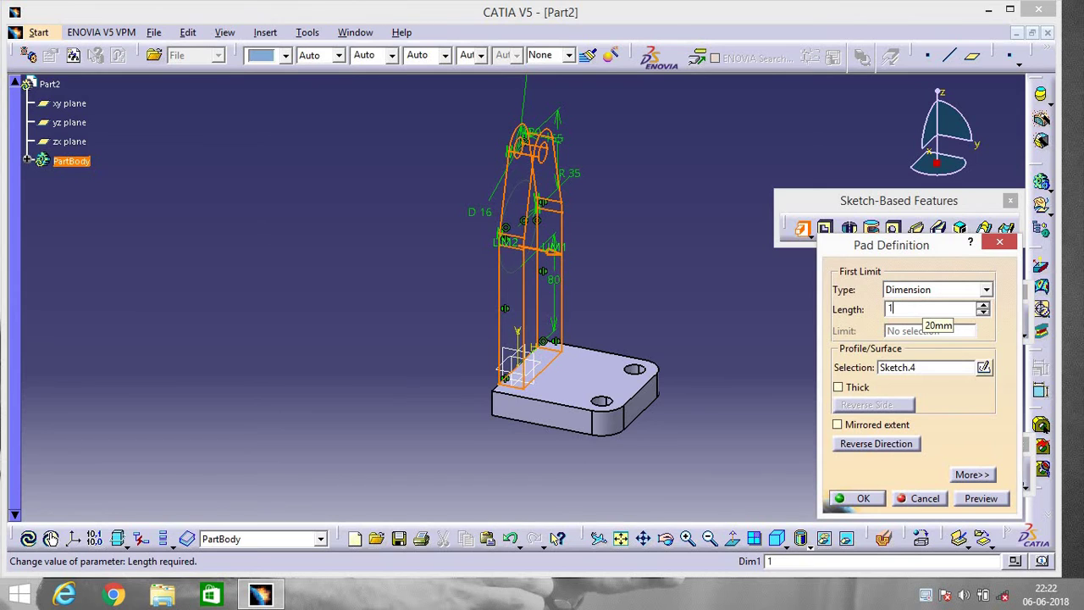
key(Return)
key(Return)
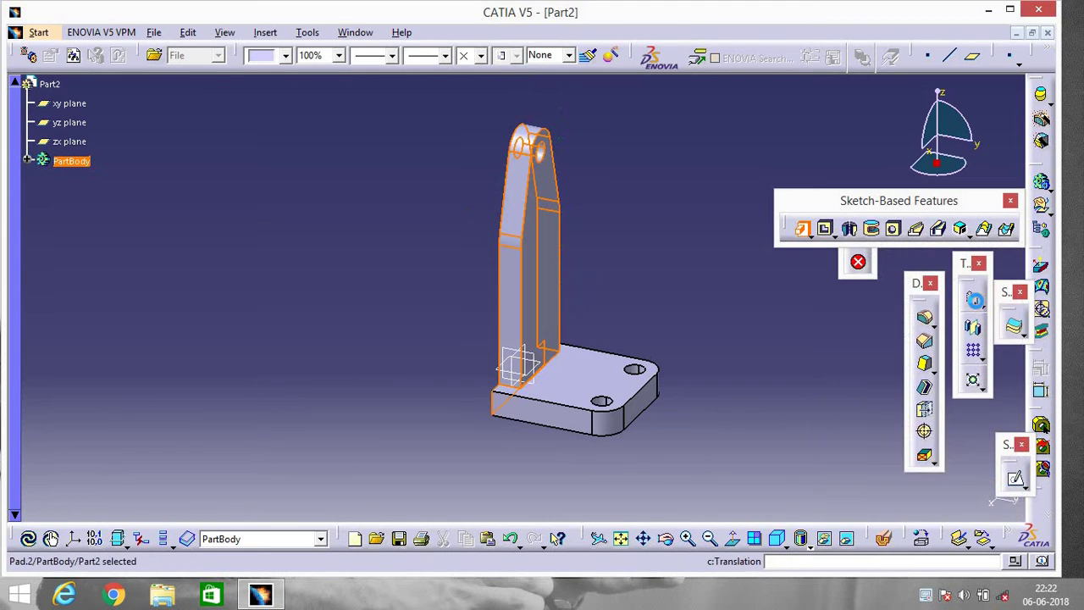
Step: Select the three upright-to-base junction edges and round them with a 10 mm edge fillet
click(665, 539)
drag(484, 297, 459, 278)
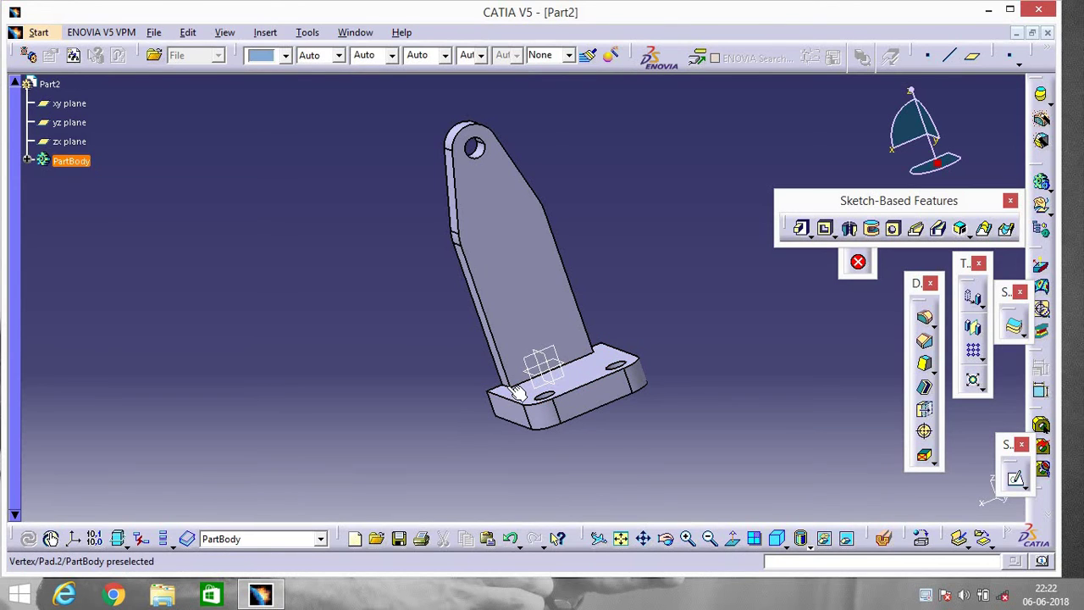
click(687, 538)
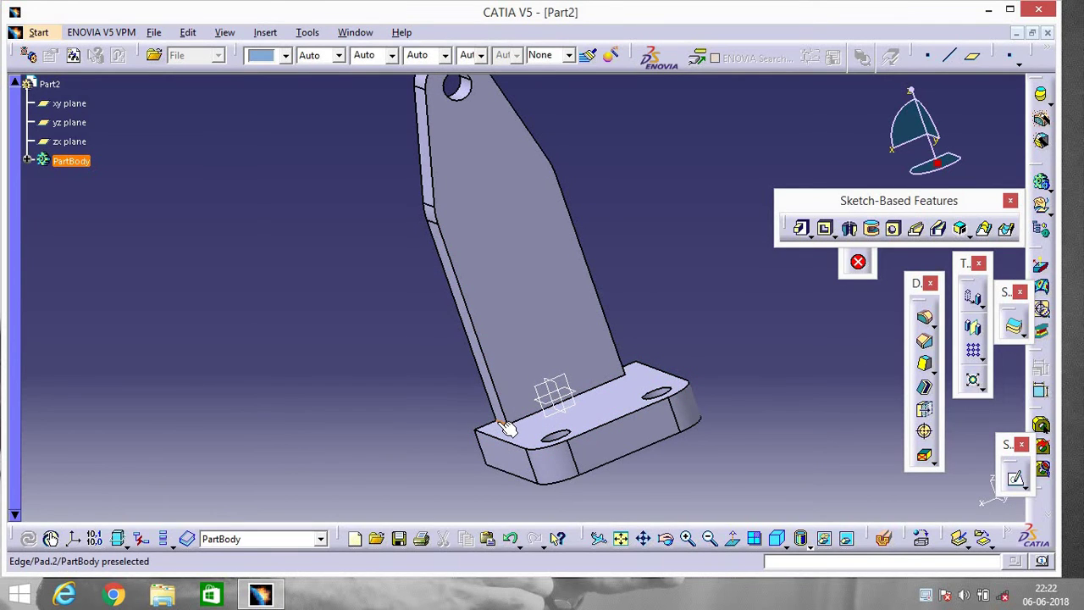
click(505, 427)
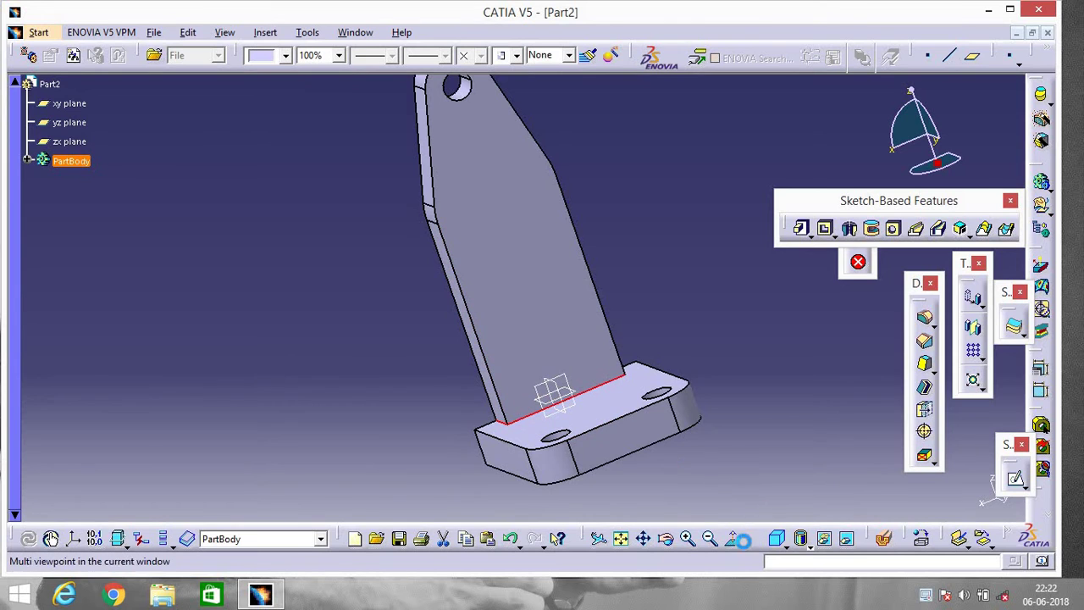
click(665, 538)
drag(702, 390, 512, 428)
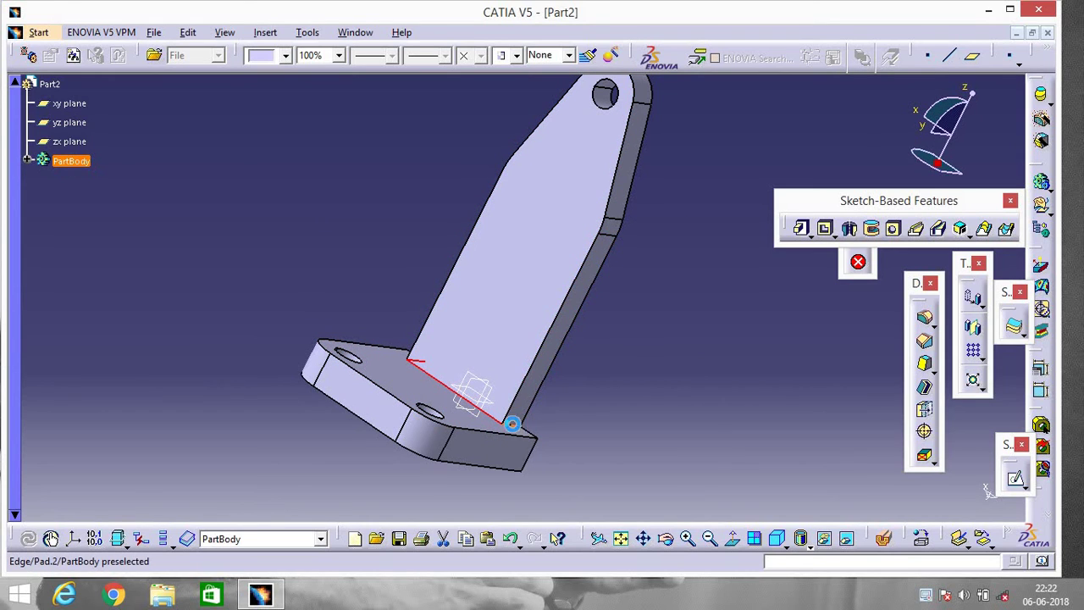
click(511, 423)
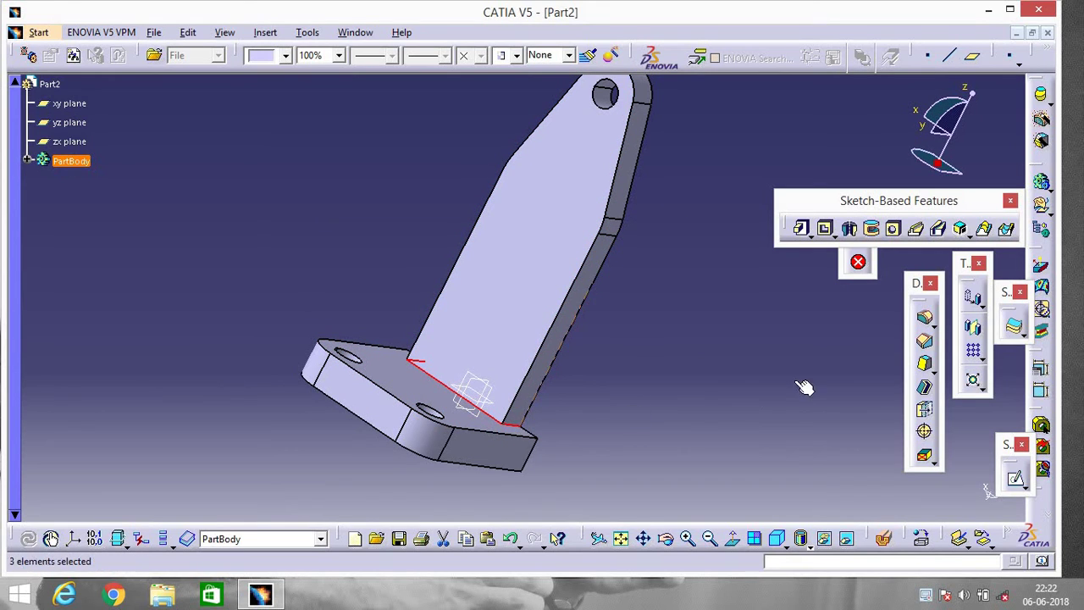
click(926, 320)
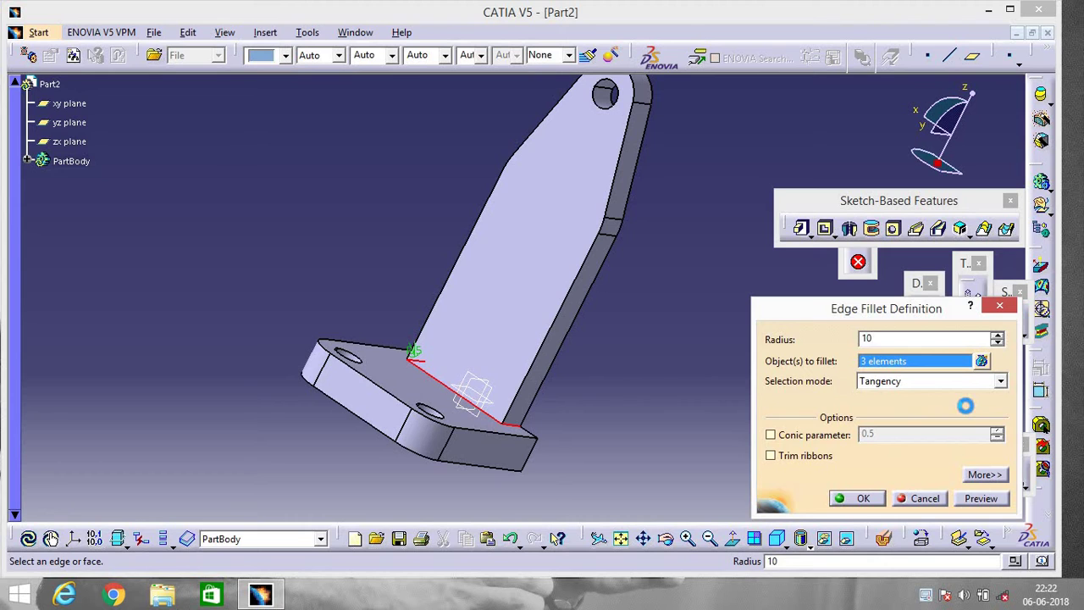
key(Return)
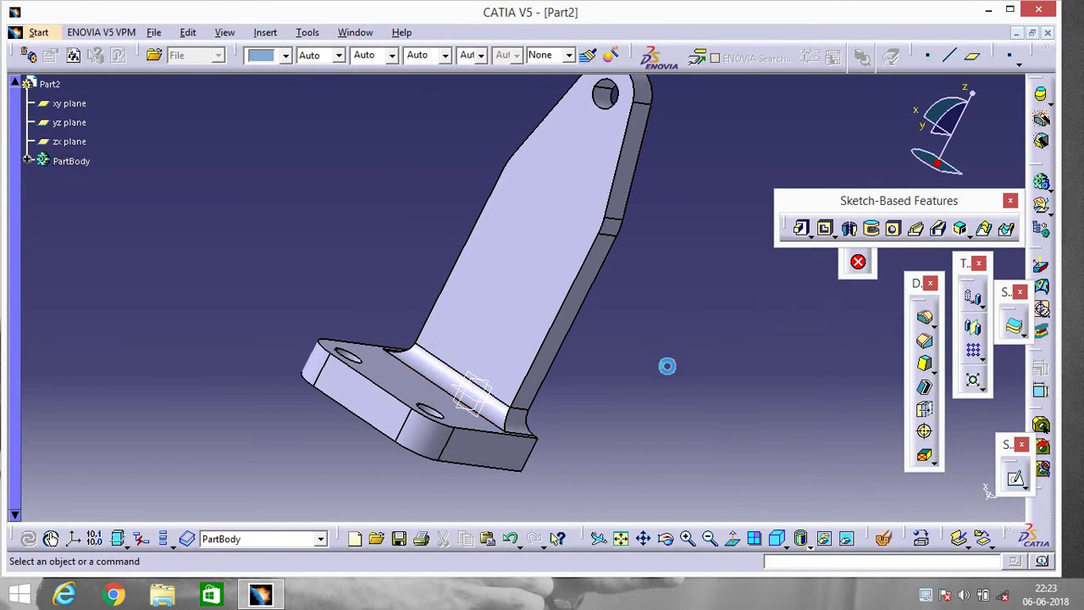
Step: Start a sketch on the upright's face and draw two concentric circles
click(563, 265)
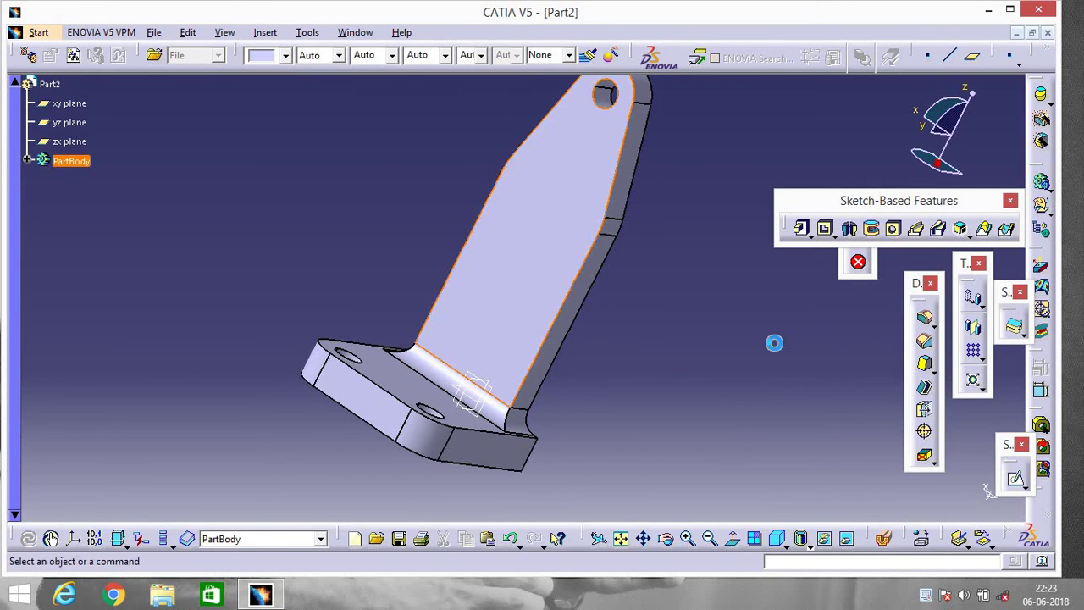
click(1015, 477)
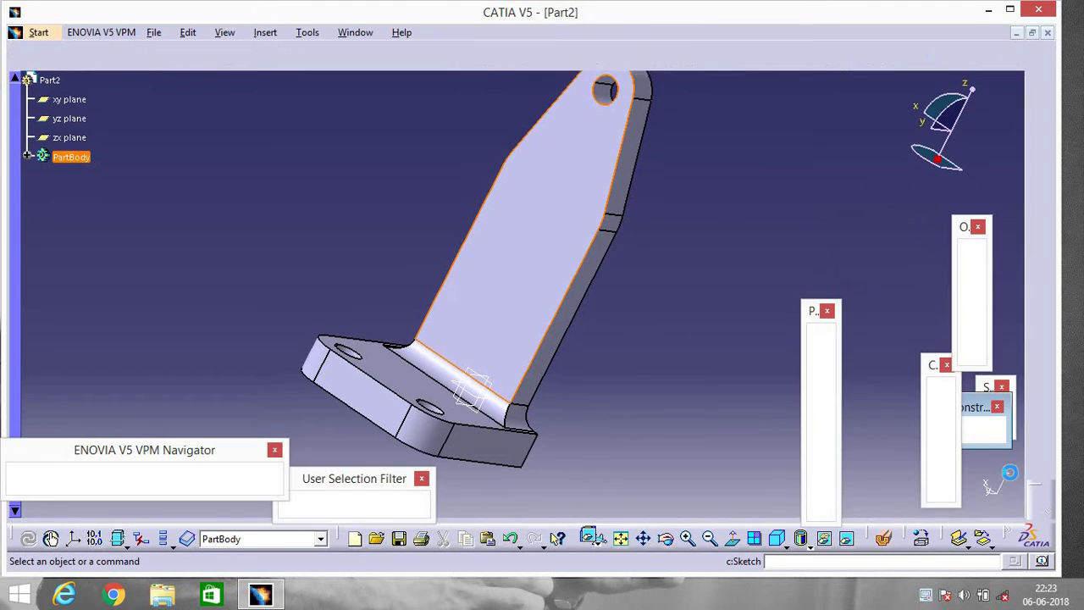
click(821, 393)
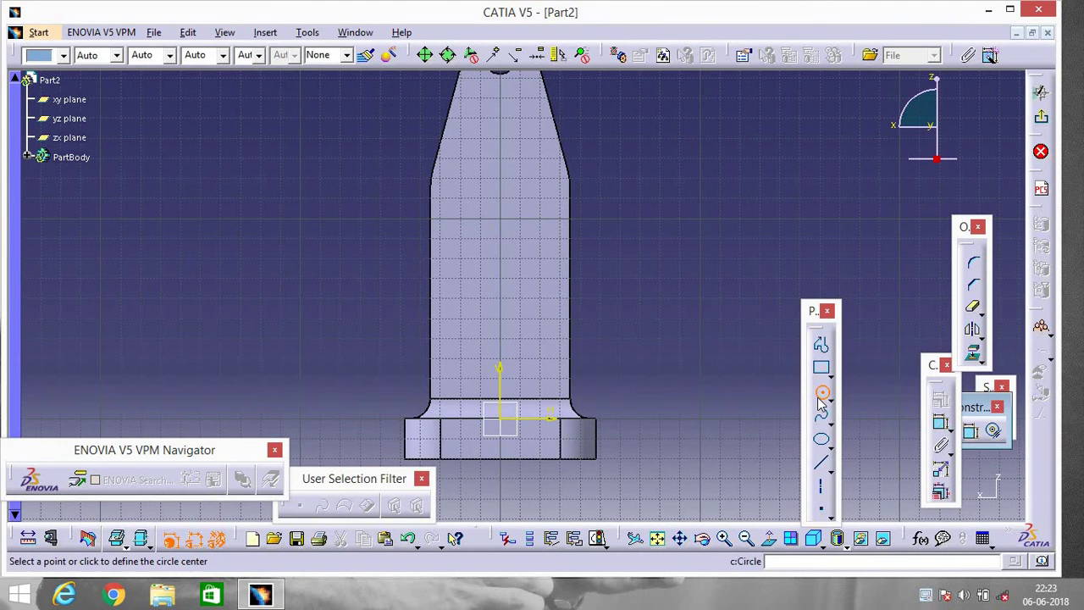
click(505, 212)
click(523, 167)
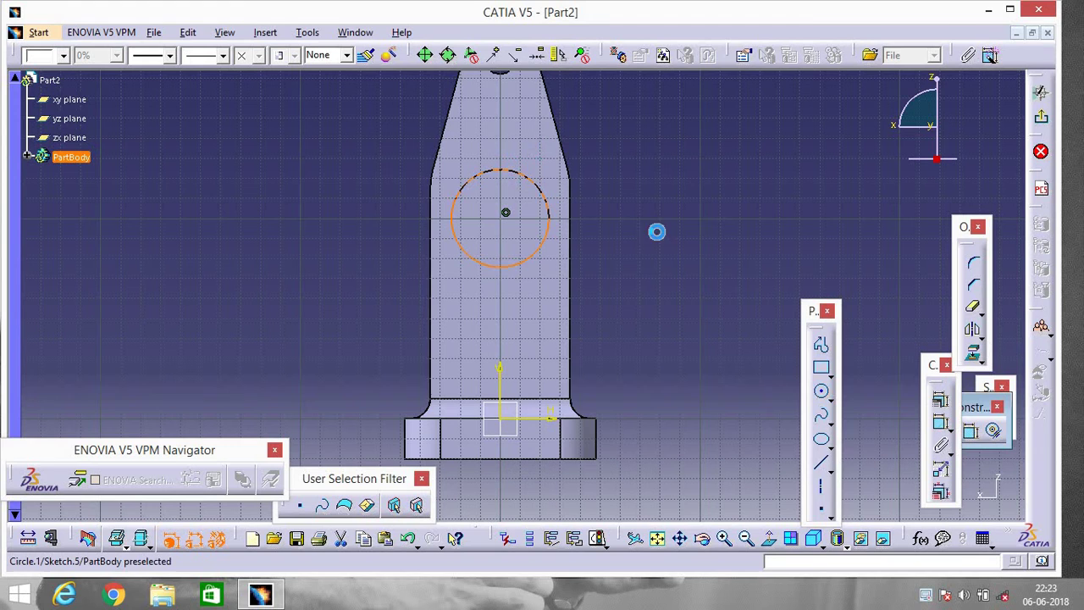
click(829, 399)
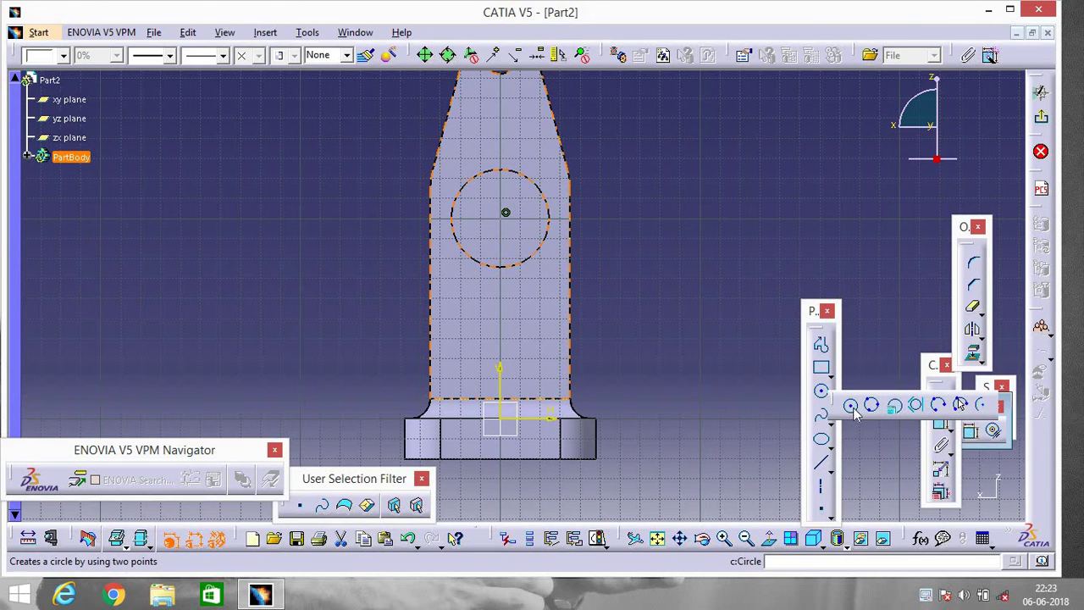
click(850, 405)
click(506, 212)
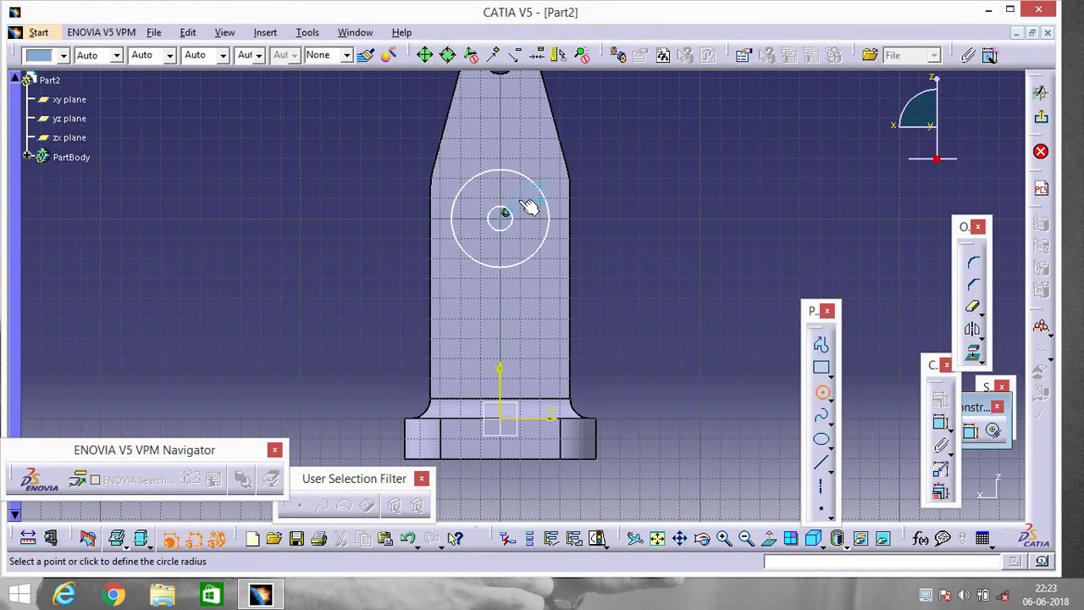
click(940, 421)
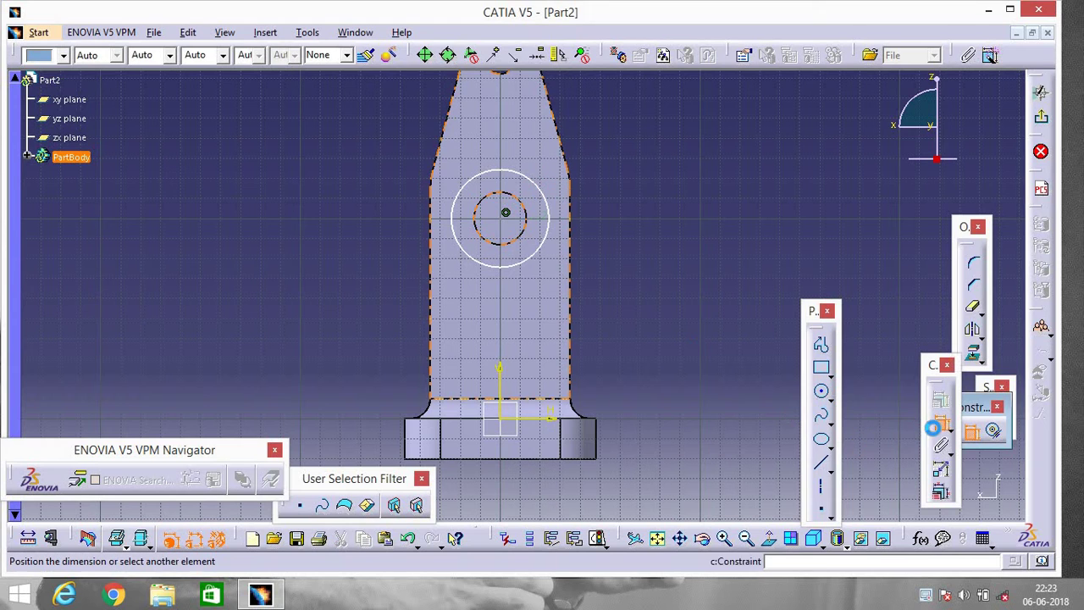
Step: Dimension both circle radii and the centre's distance from the upright's lower edge
click(525, 217)
click(671, 288)
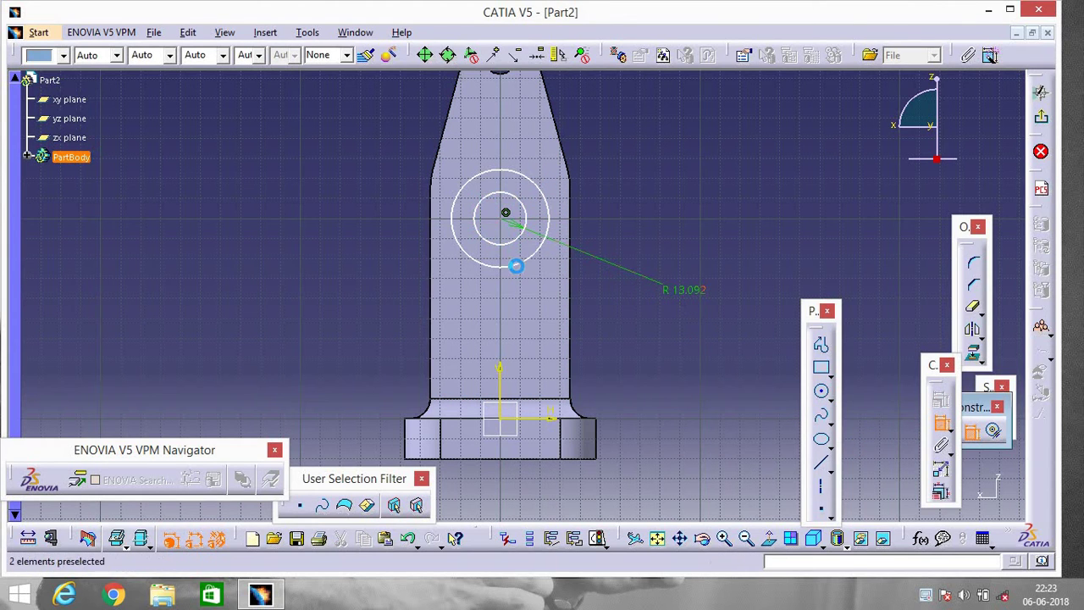
click(525, 269)
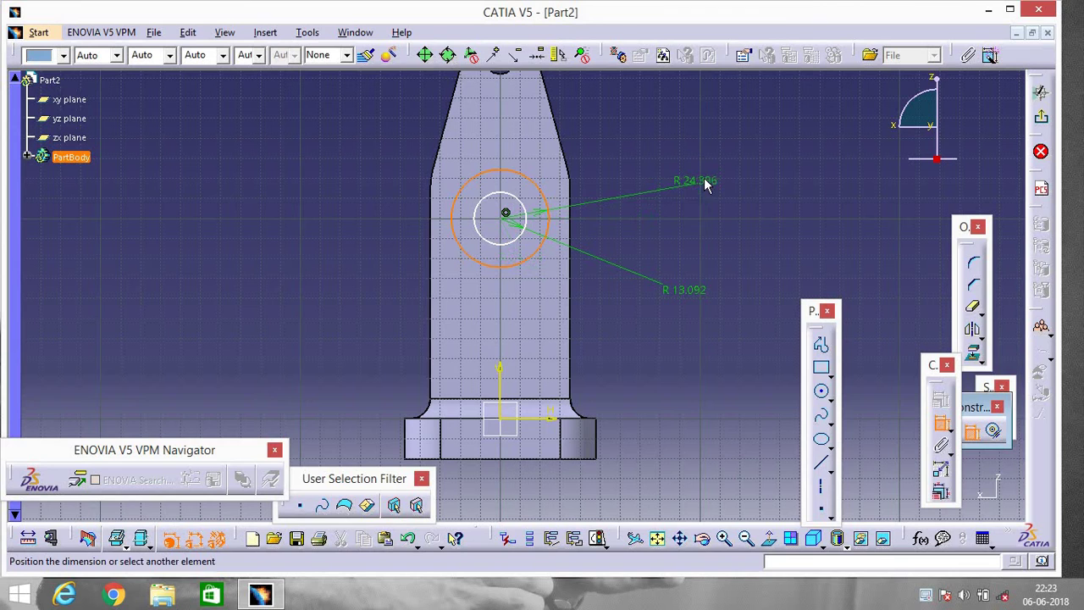
click(706, 182)
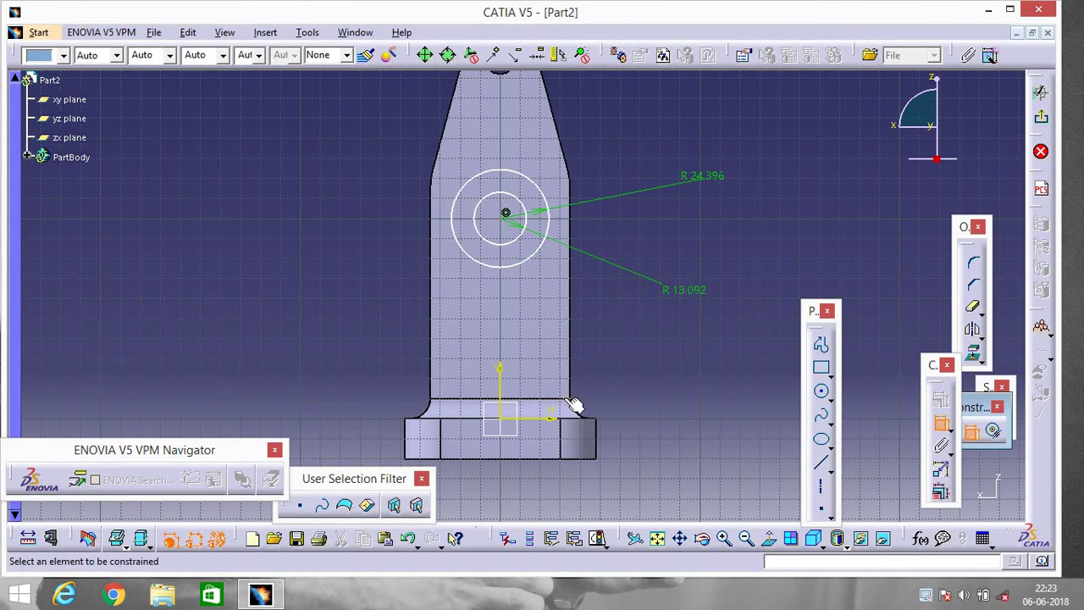
click(506, 214)
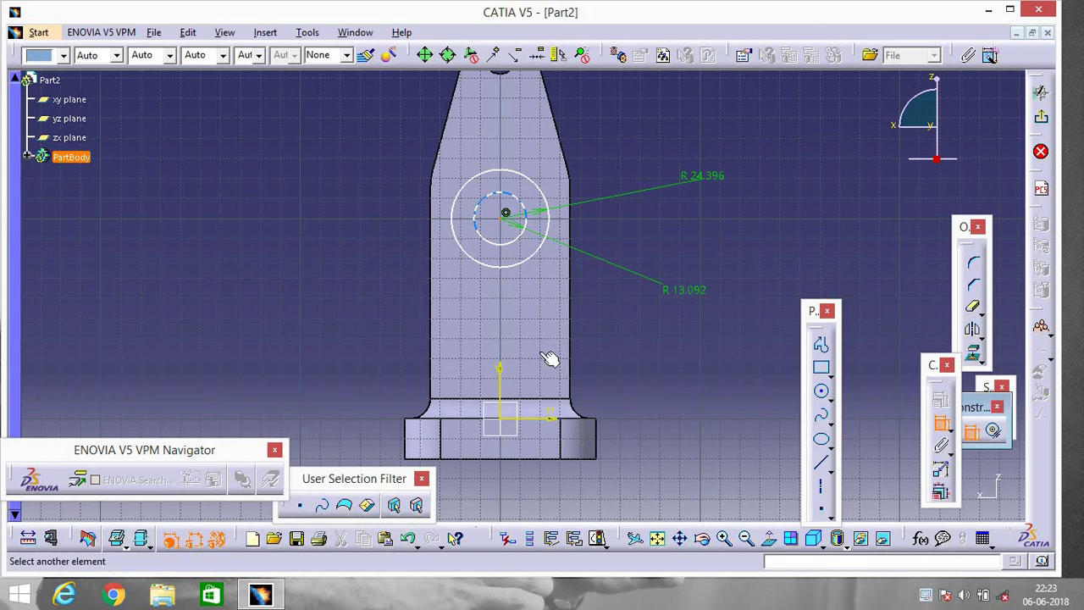
click(571, 383)
click(819, 413)
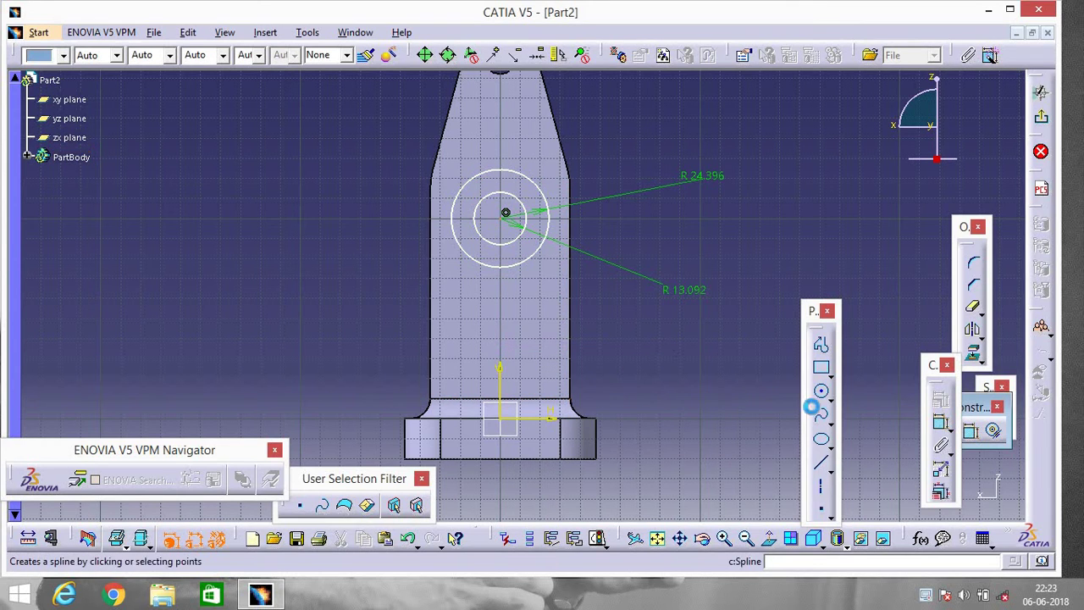
click(971, 431)
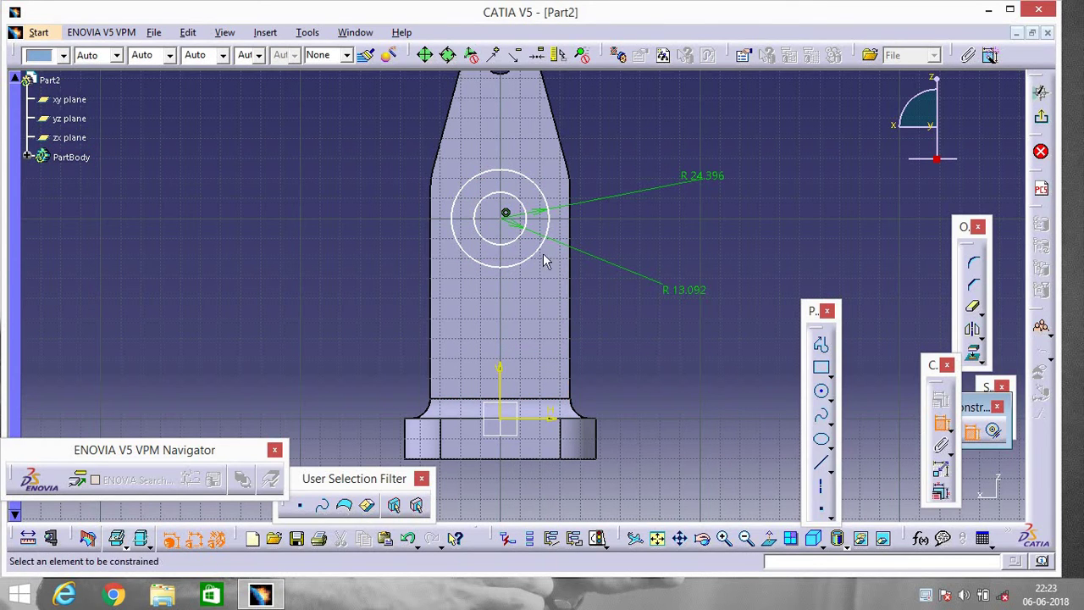
click(505, 214)
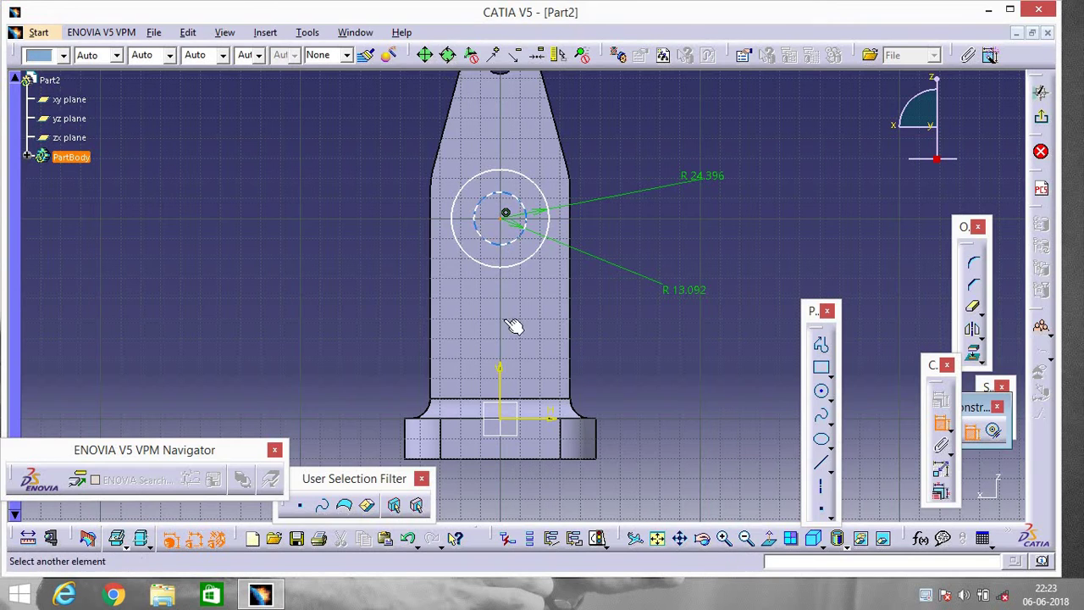
click(527, 399)
click(649, 354)
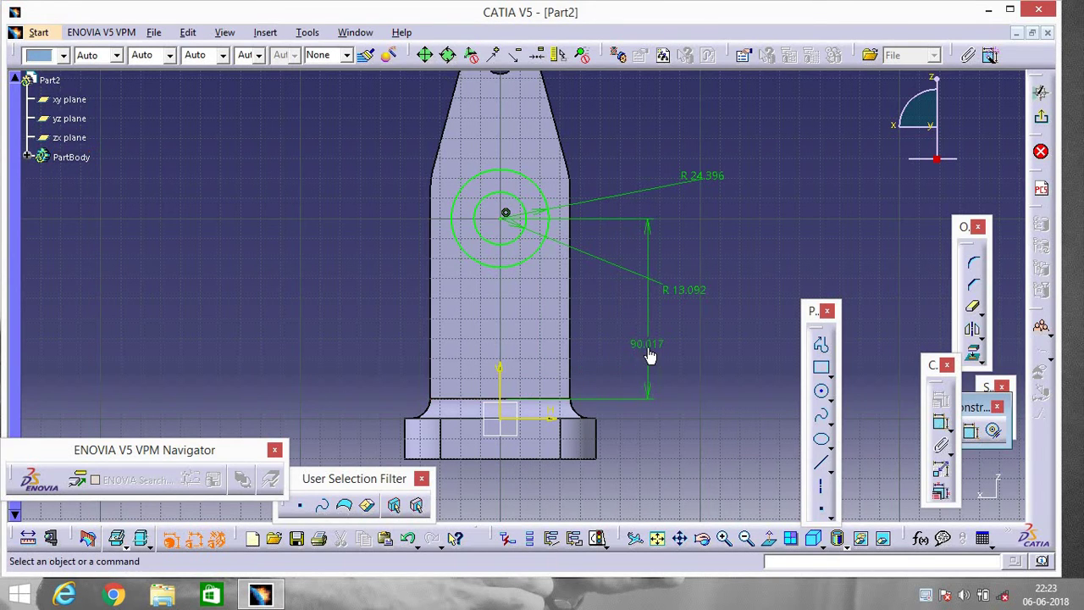
Step: Set the circles' centre height to 80 mm above the lower edge
click(648, 349)
double_click(647, 346)
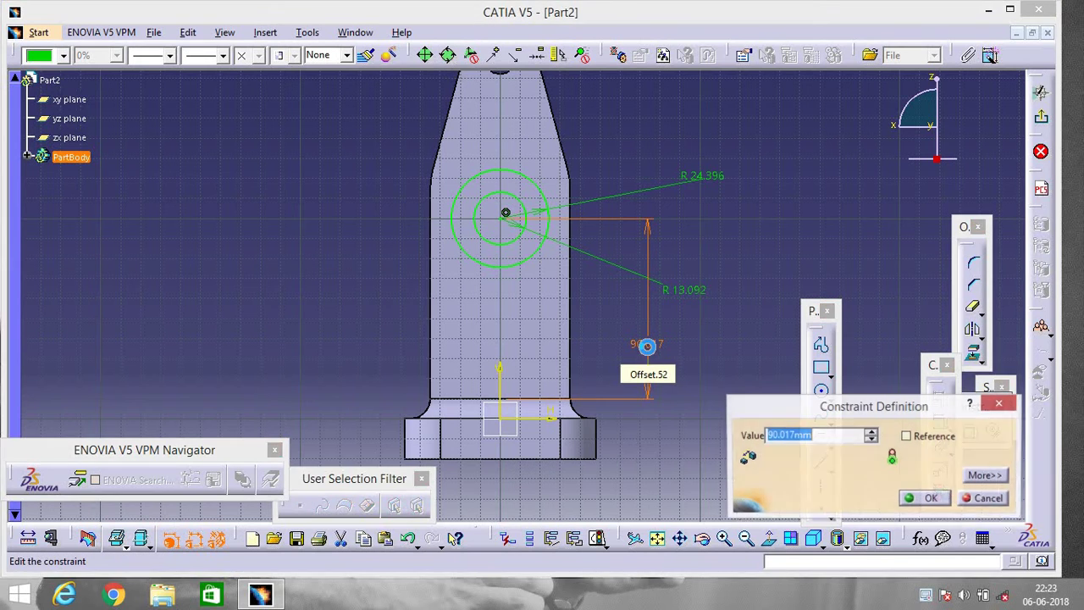
text(80)
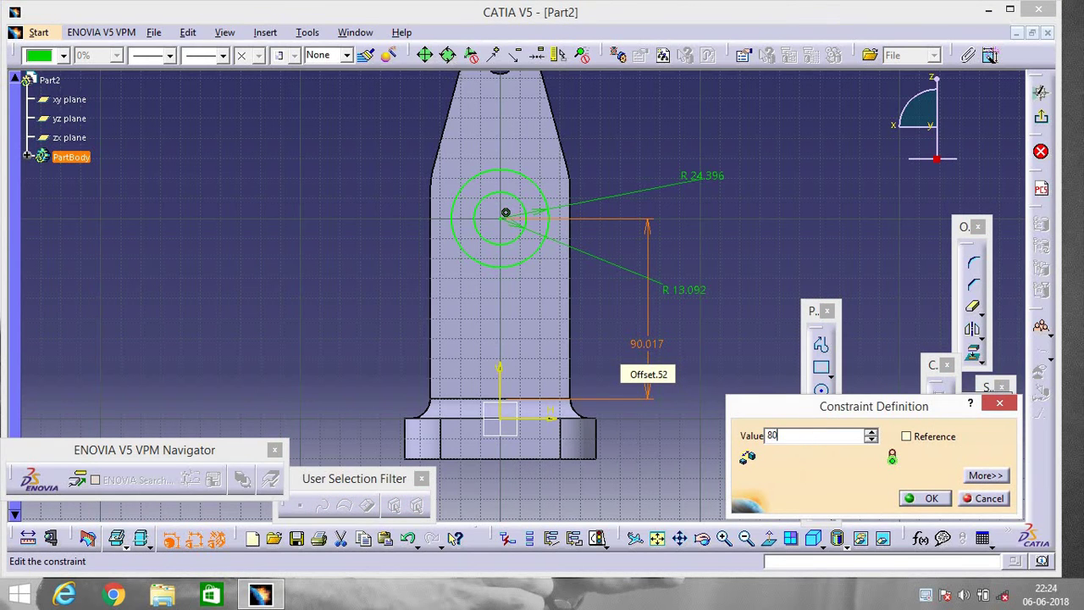
key(Return)
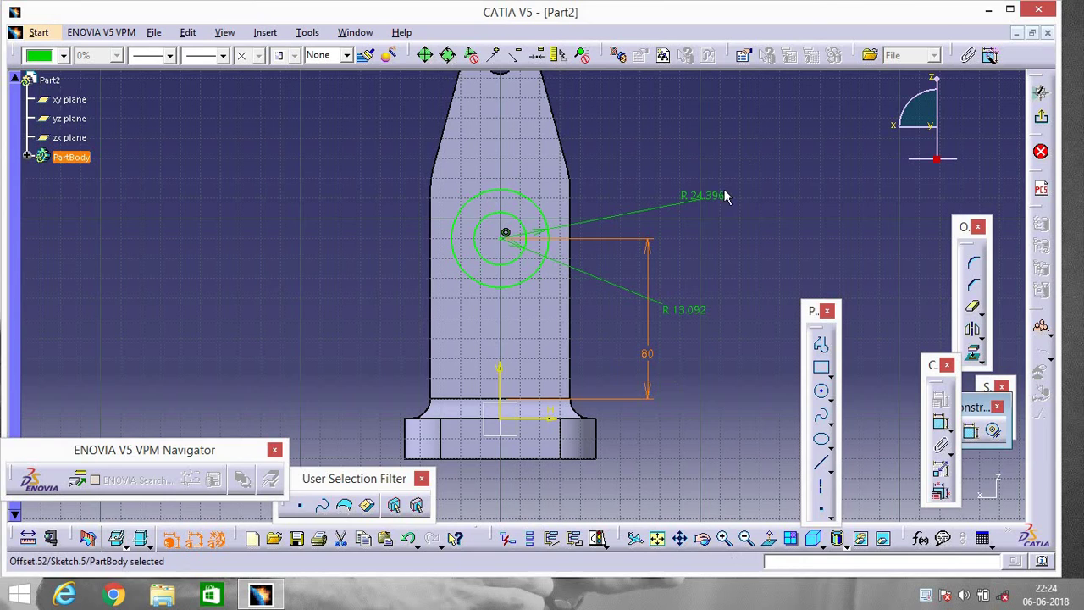
Step: Switch both circle dimensions to diameters: 50 mm outer and 28 mm inner
double_click(697, 194)
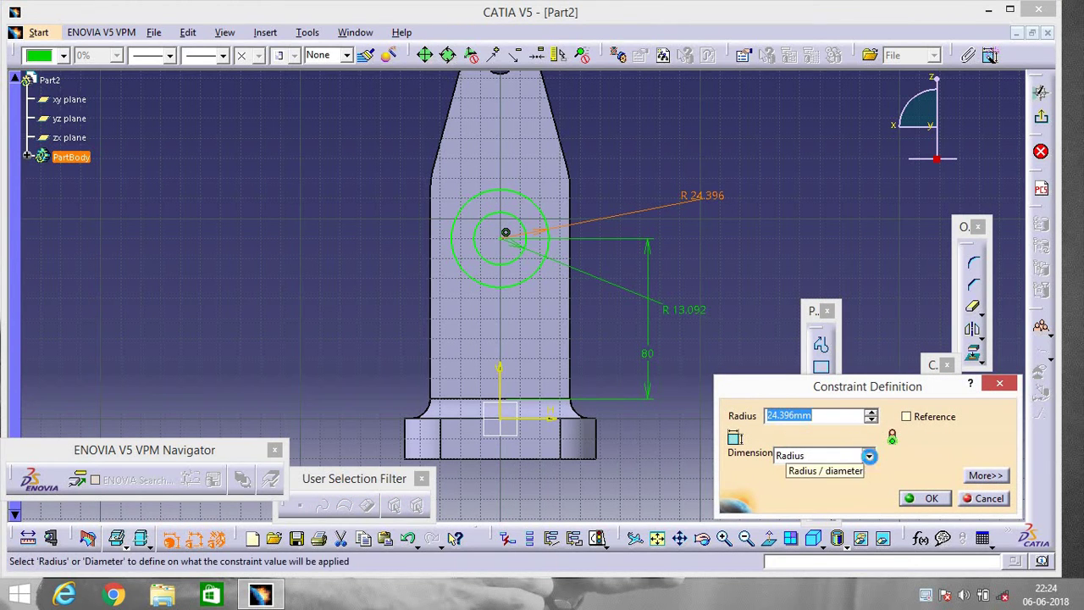
click(868, 456)
click(822, 481)
click(836, 416)
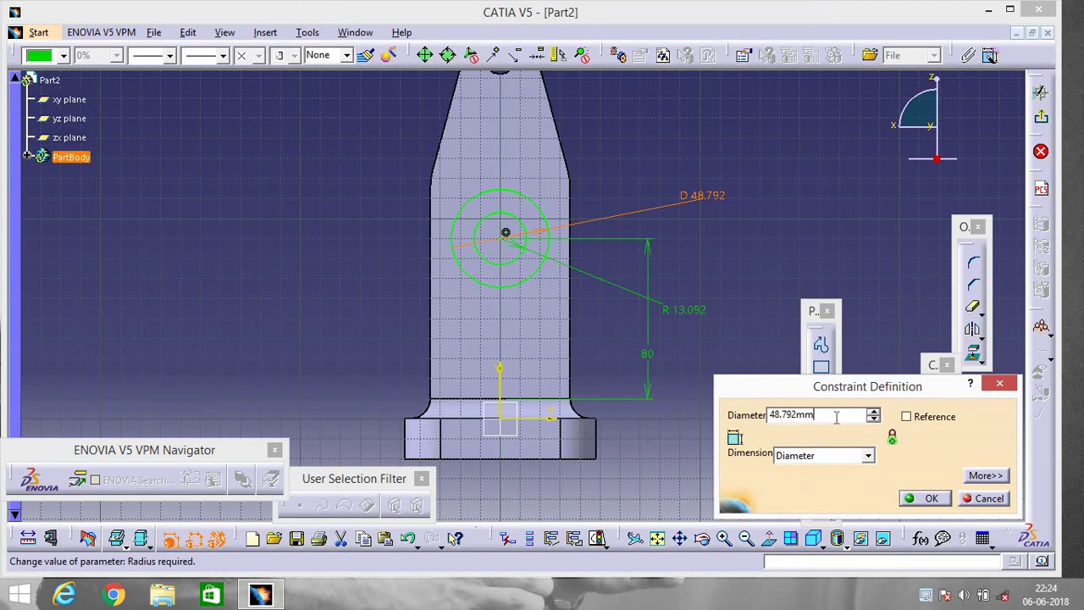
key(BackSpace)
key(BackSpace)
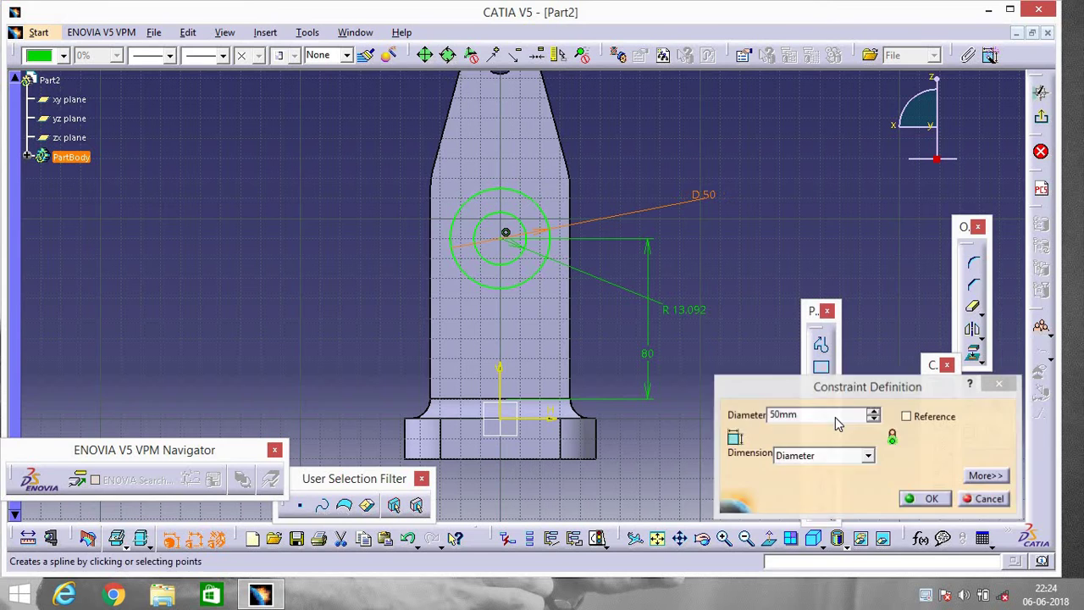
key(Return)
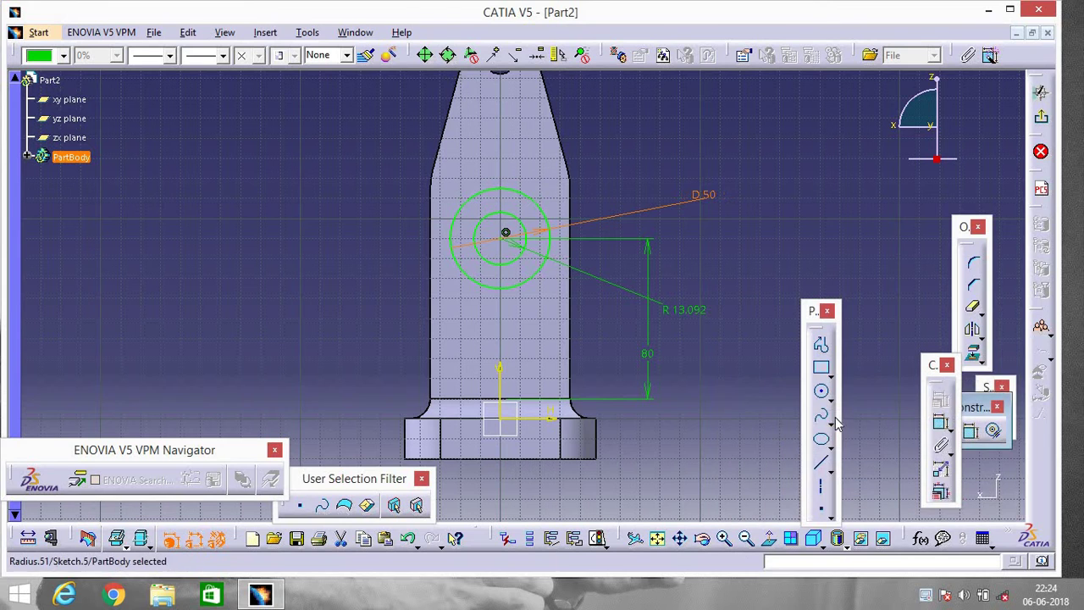
double_click(684, 311)
click(867, 456)
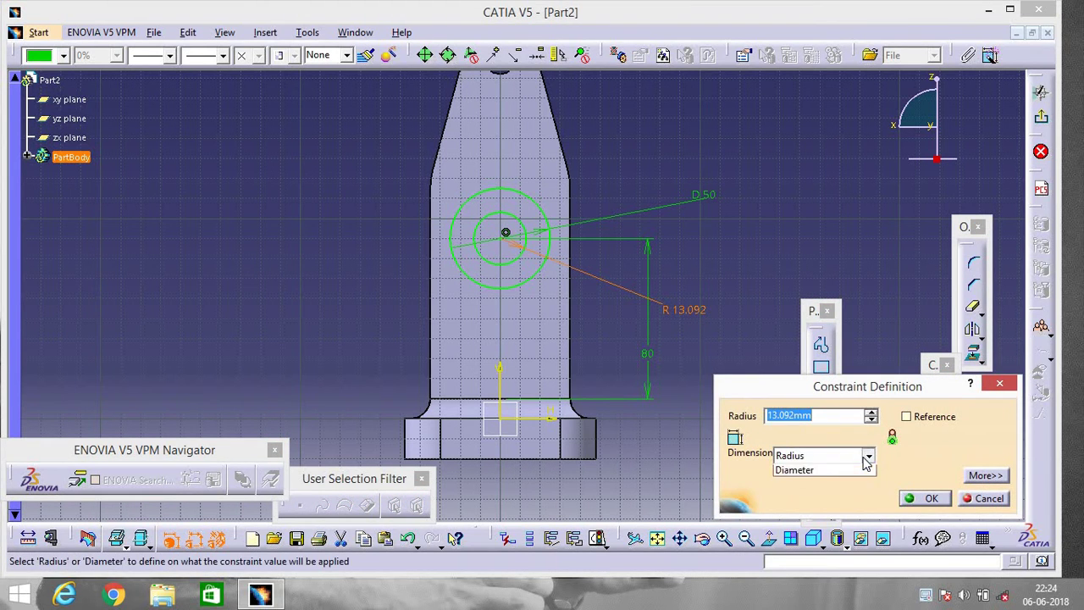
click(839, 483)
click(842, 415)
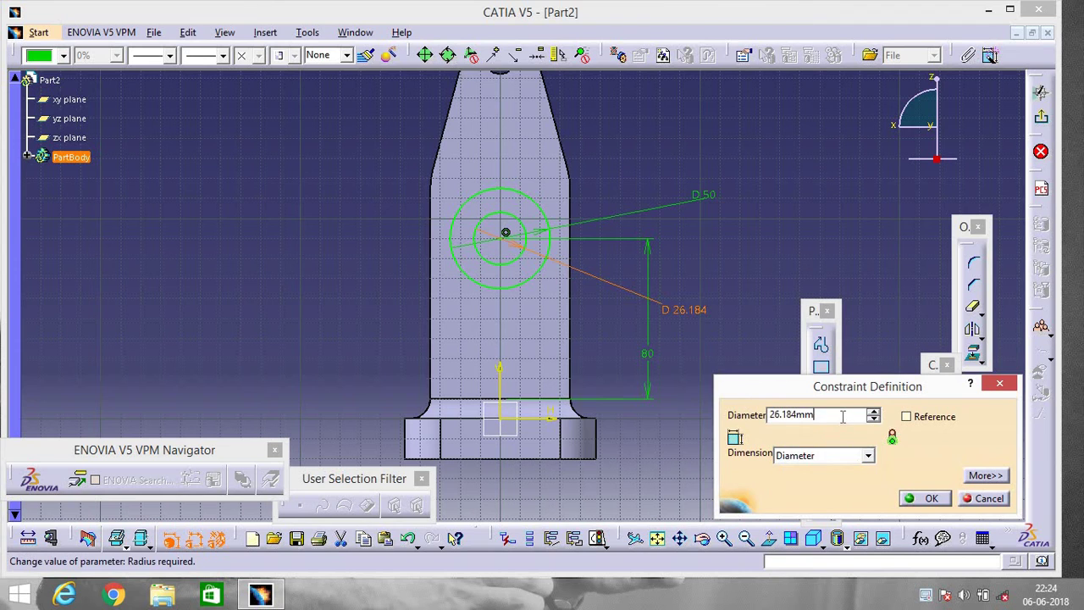
key(BackSpace)
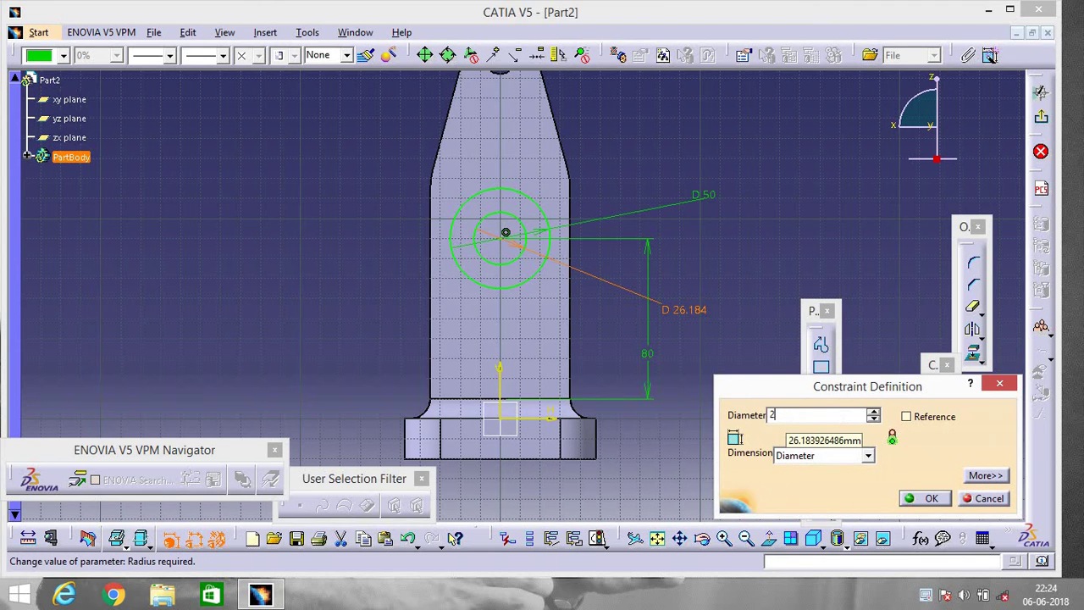
text(28)
key(Return)
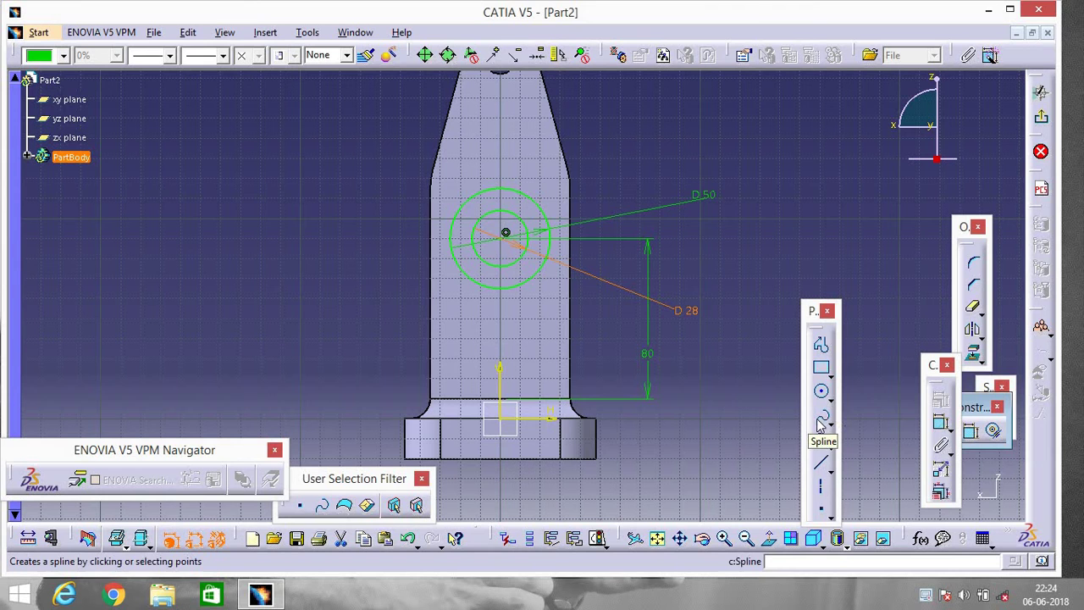
Step: Exit the sketch and pad the D50/D28 circles 40 mm out from the upright
click(1041, 119)
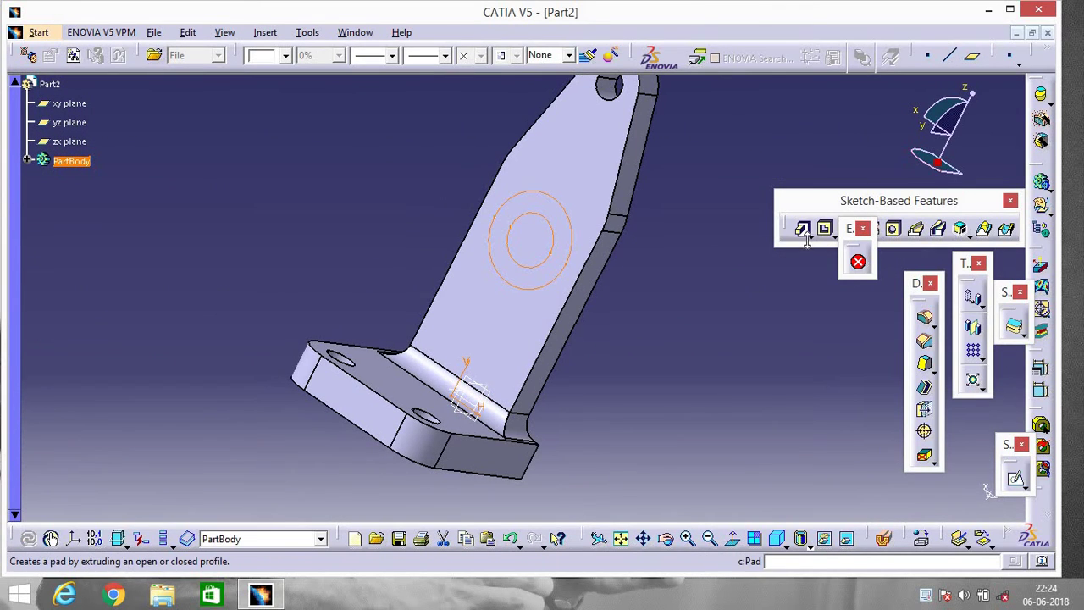
click(802, 229)
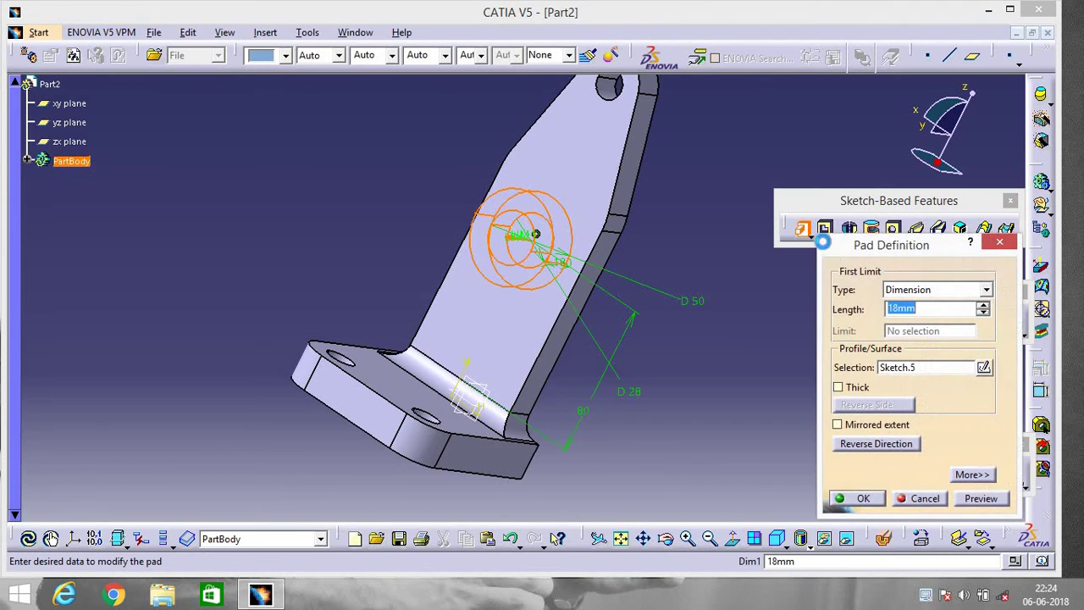
text(4)
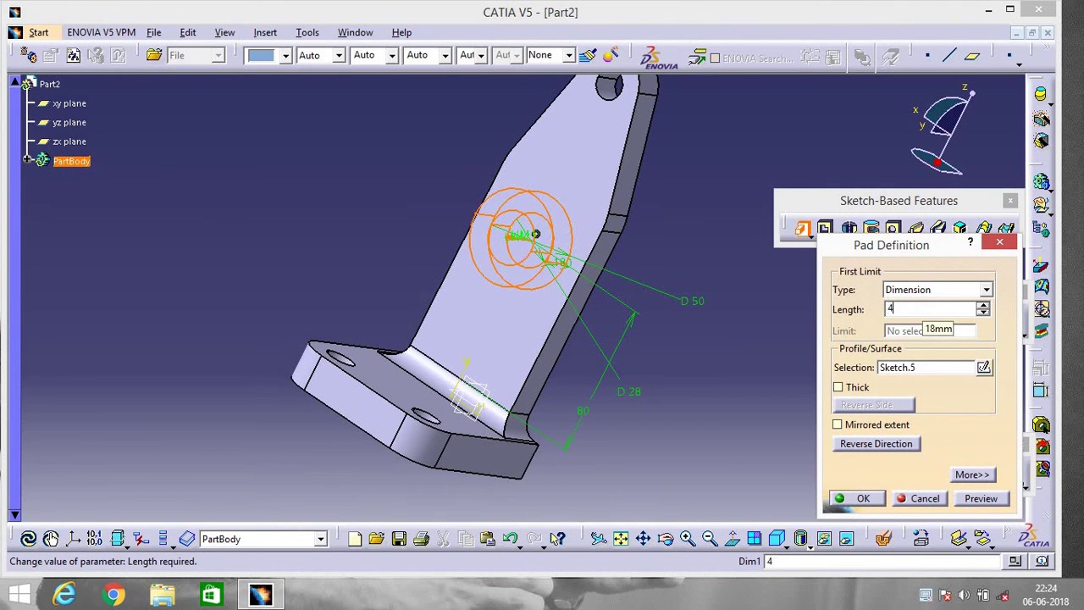
text(0)
key(Return)
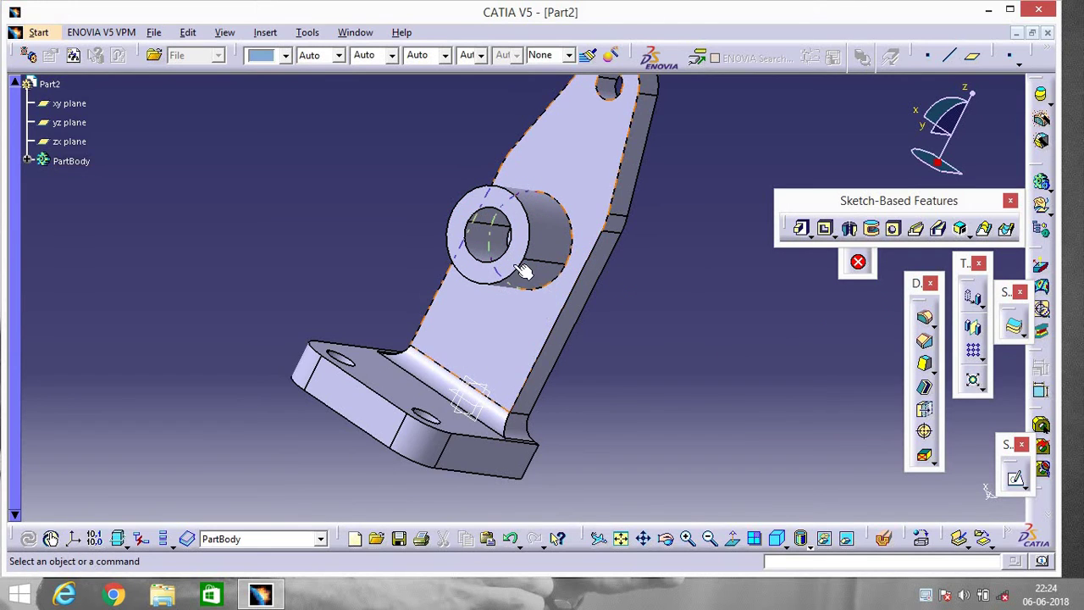
Step: Start a sketch on the yz plane and project the boss's outer edge into it
click(70, 122)
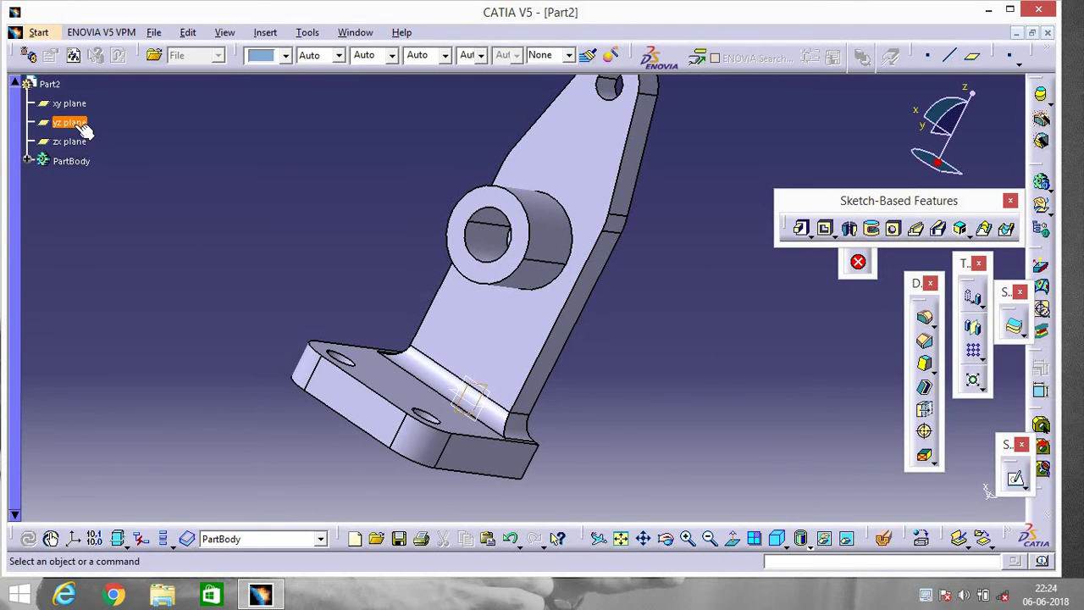
click(1013, 479)
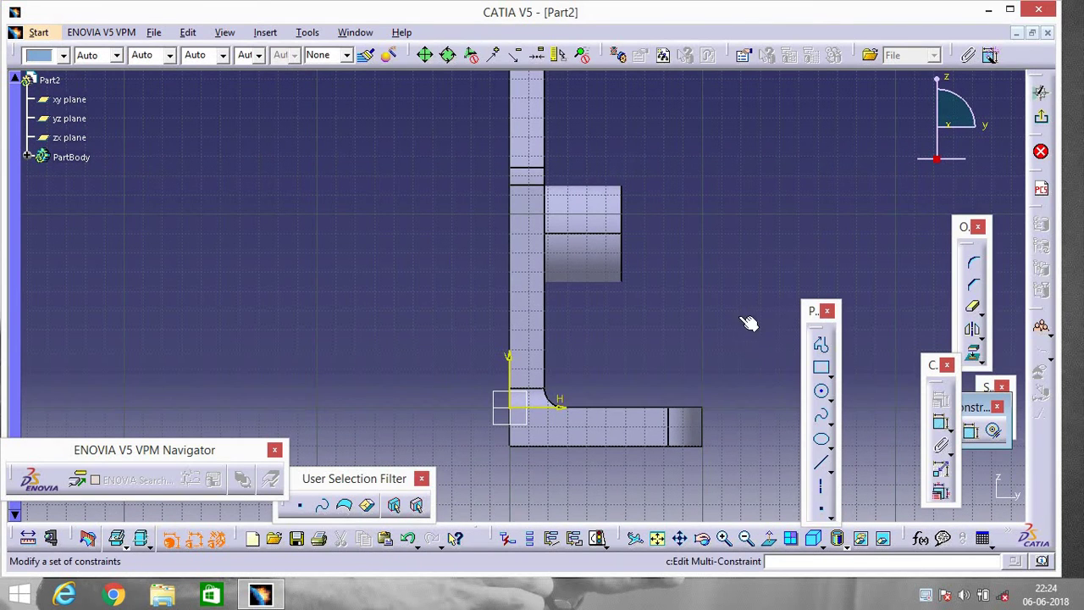
click(976, 357)
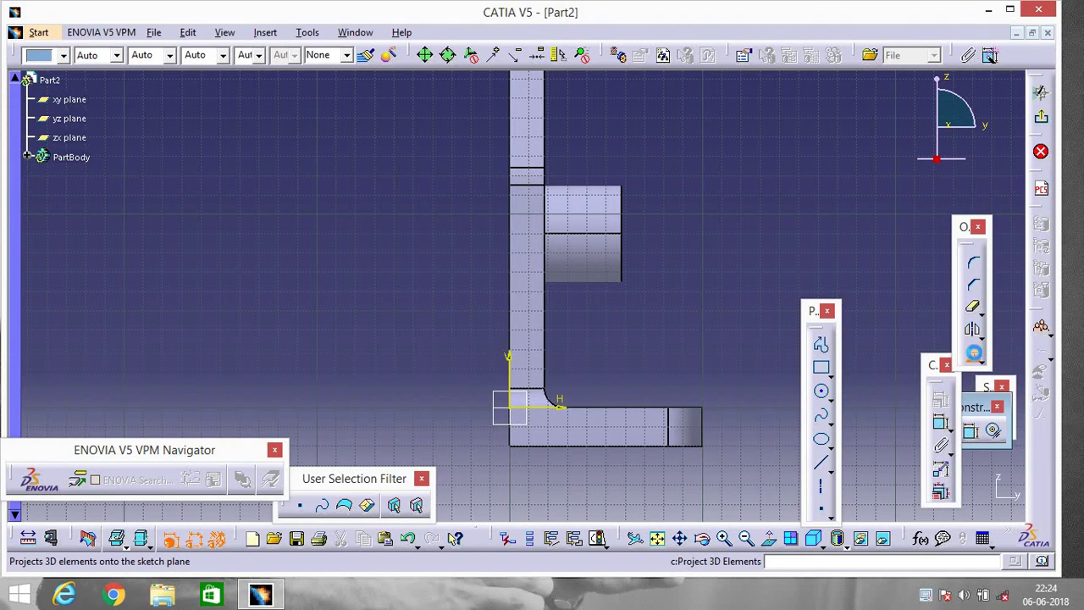
click(626, 283)
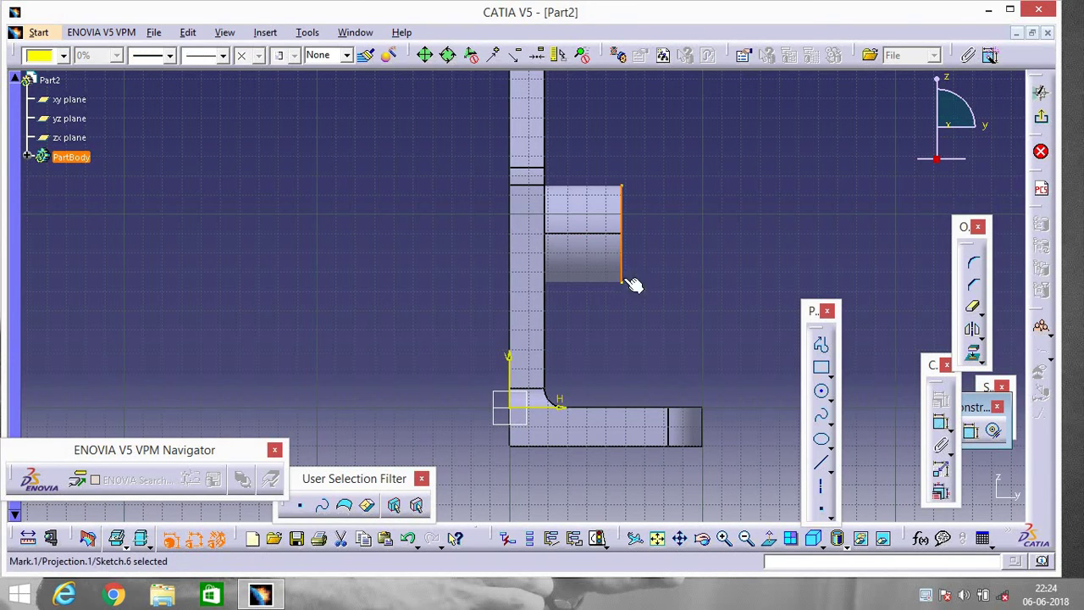
Step: Draw a three-point arc from the bottom of the boss edge to the base, trimming the leftover projected edge
click(831, 397)
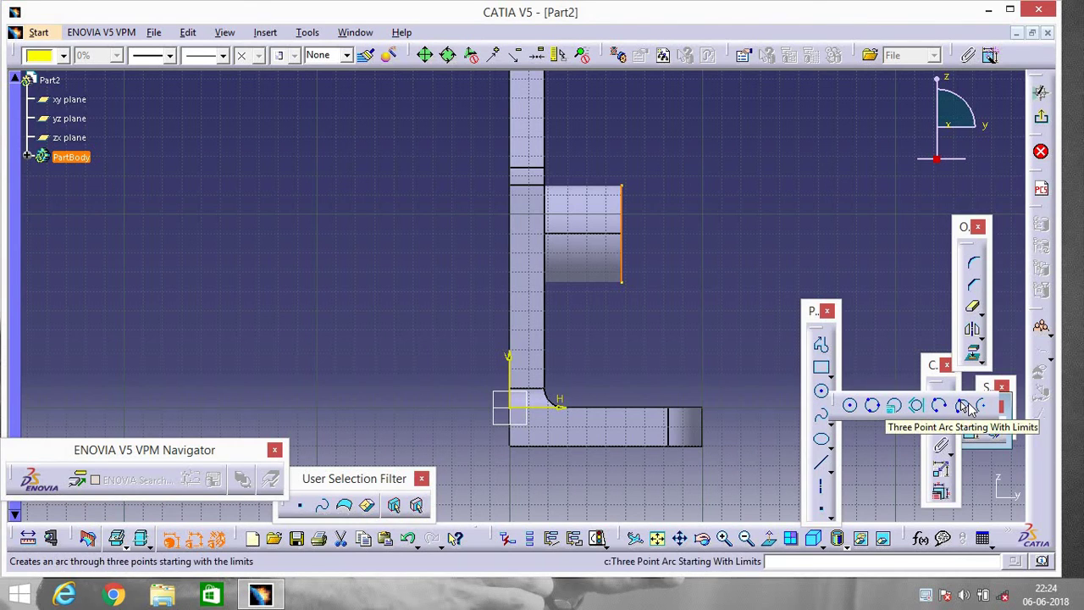
click(965, 407)
click(703, 538)
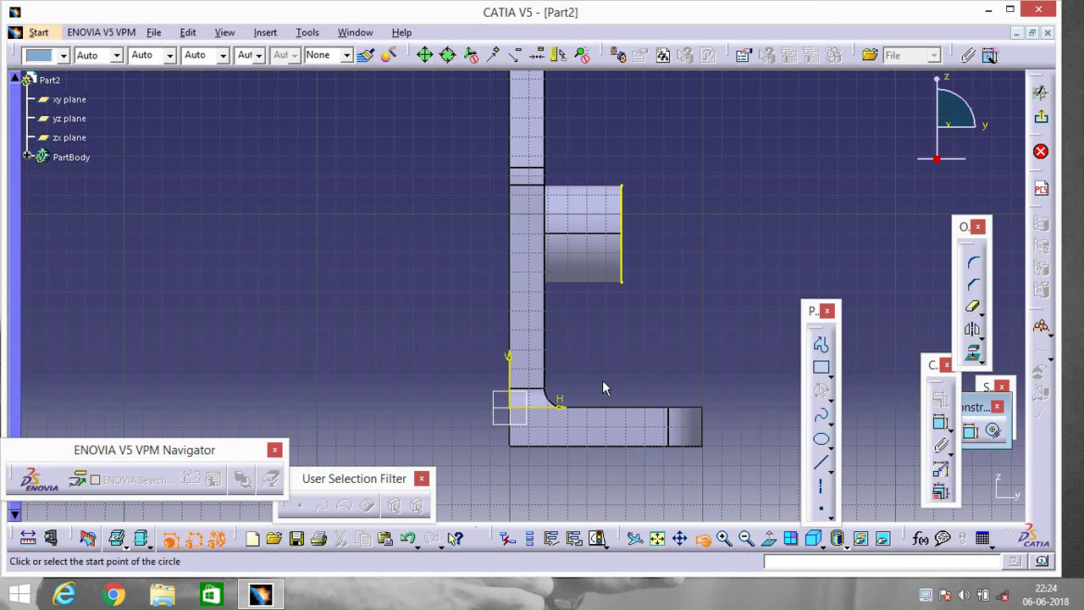
drag(602, 380, 643, 359)
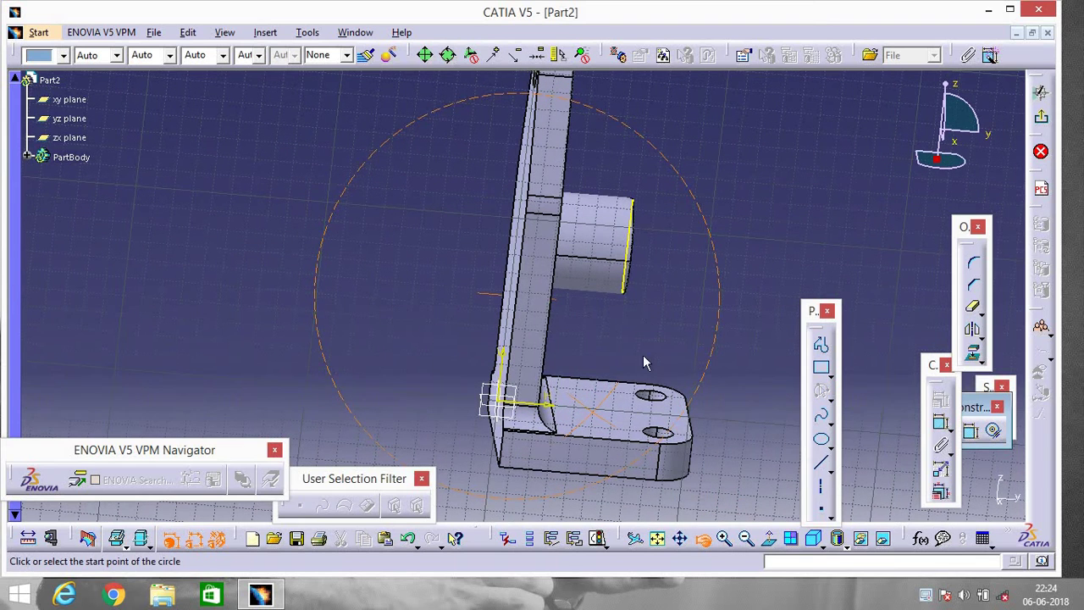
click(628, 296)
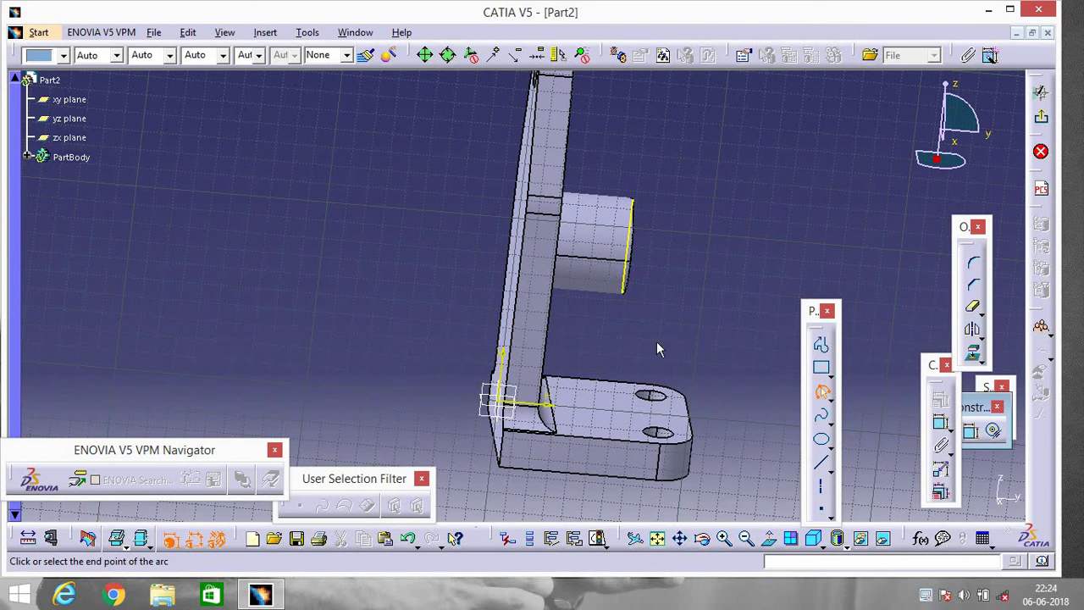
click(691, 419)
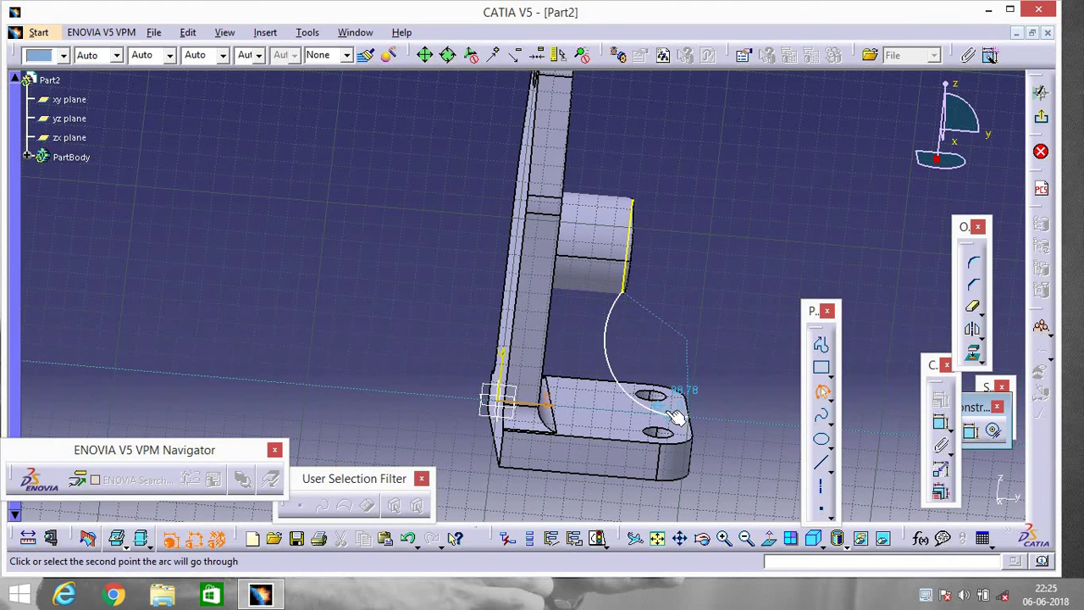
click(659, 385)
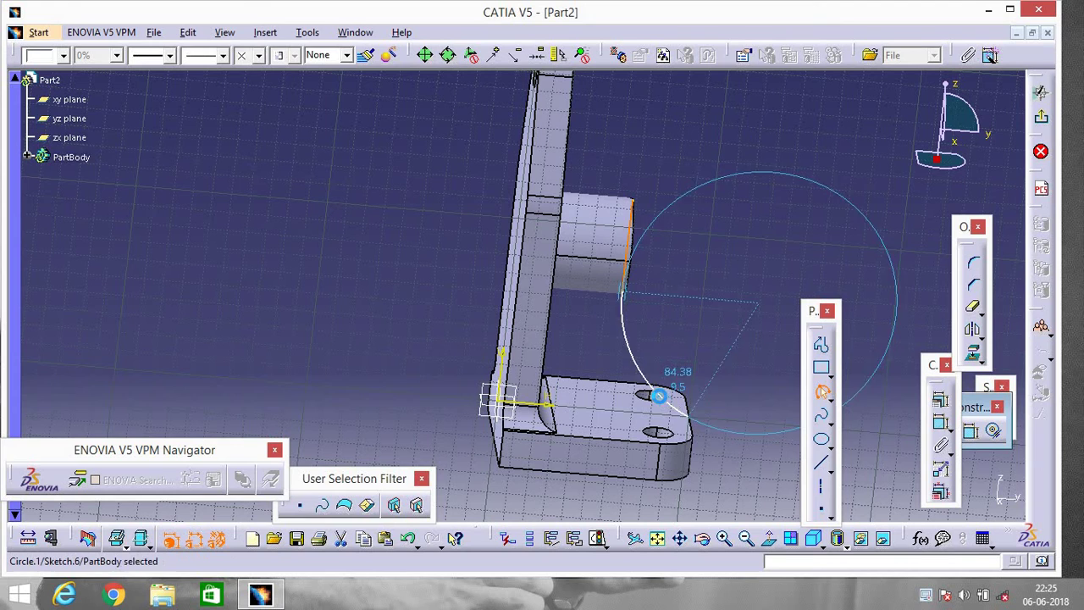
click(972, 307)
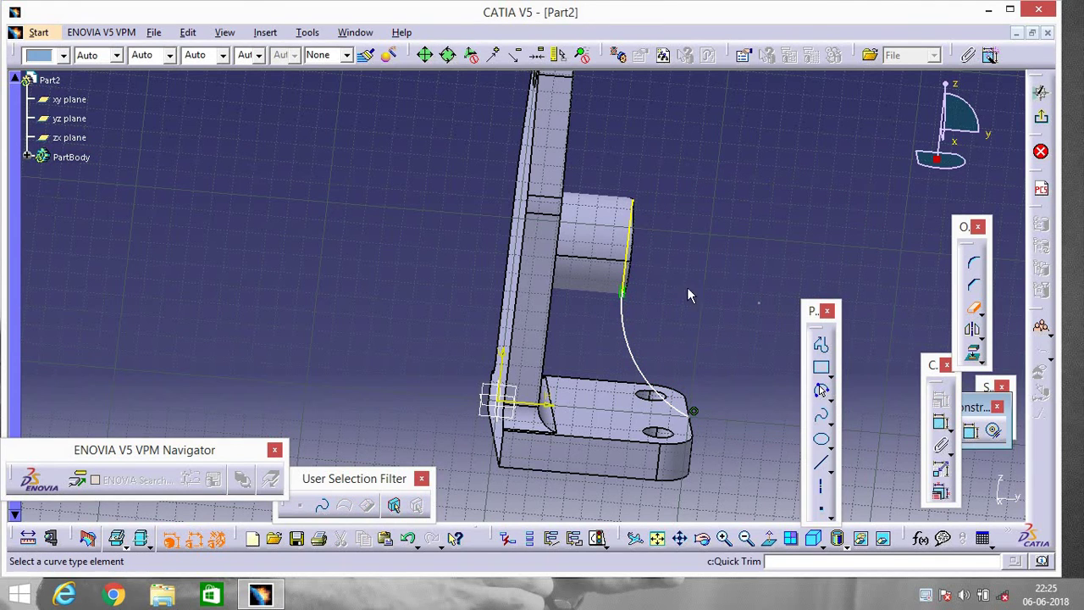
click(629, 259)
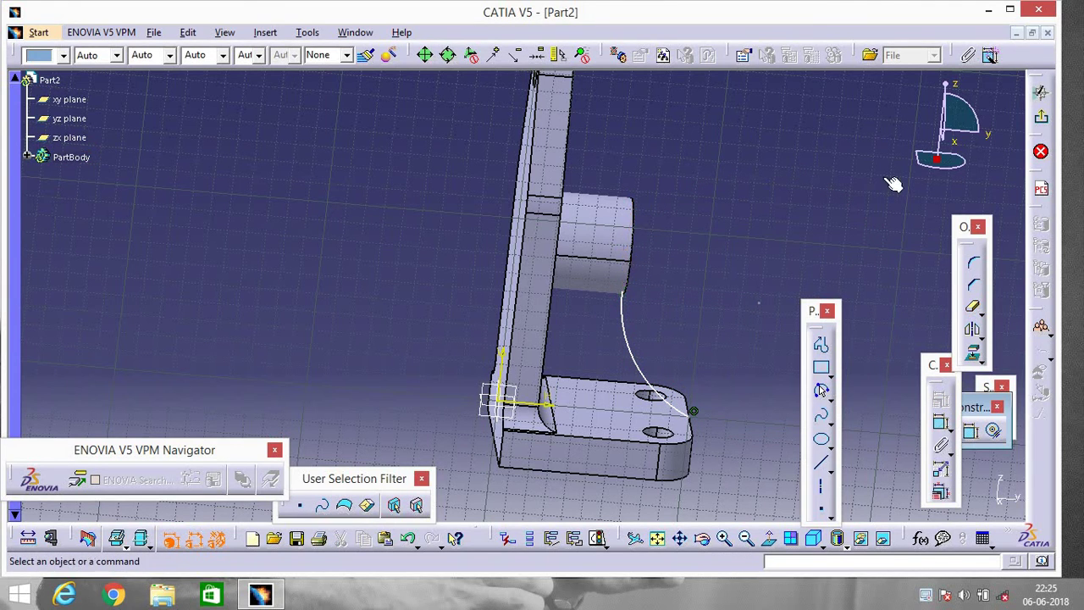
Step: Exit the sketch and build a 10 mm thick stiffener from the arc sketch
click(1040, 118)
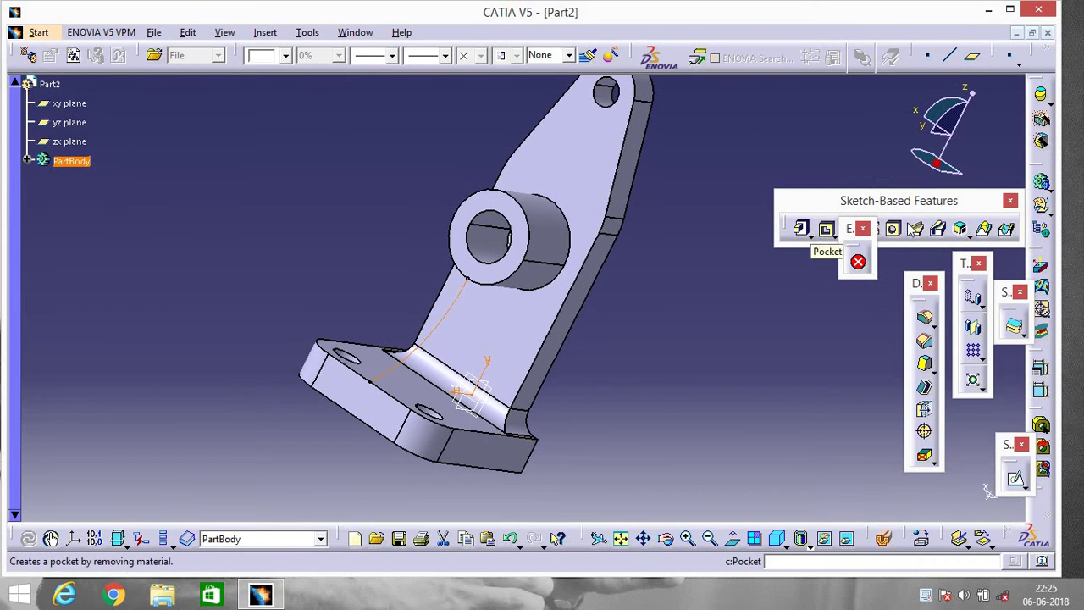
click(967, 237)
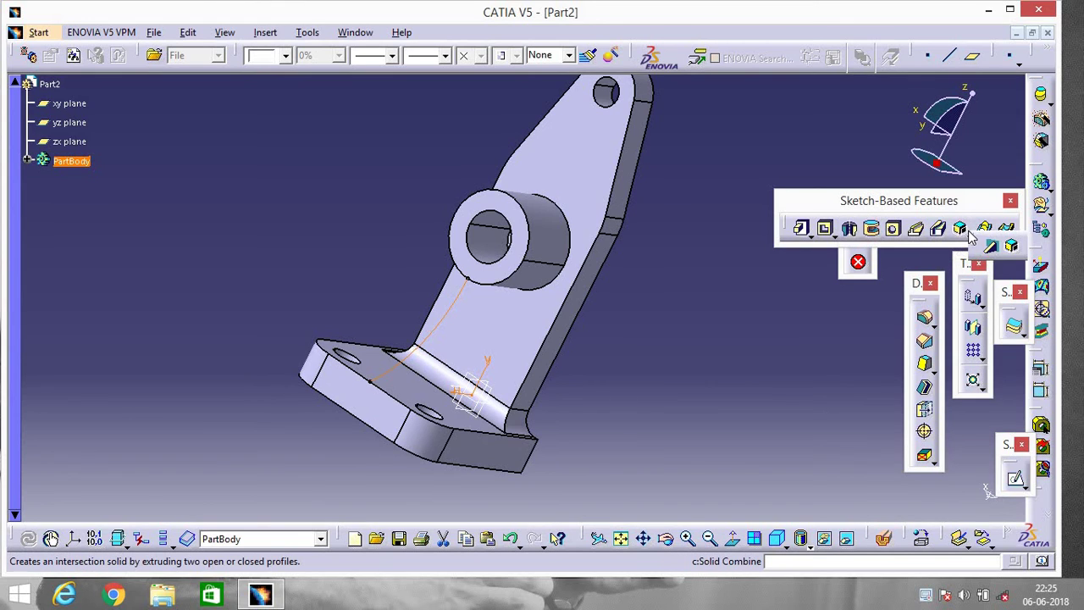
click(991, 246)
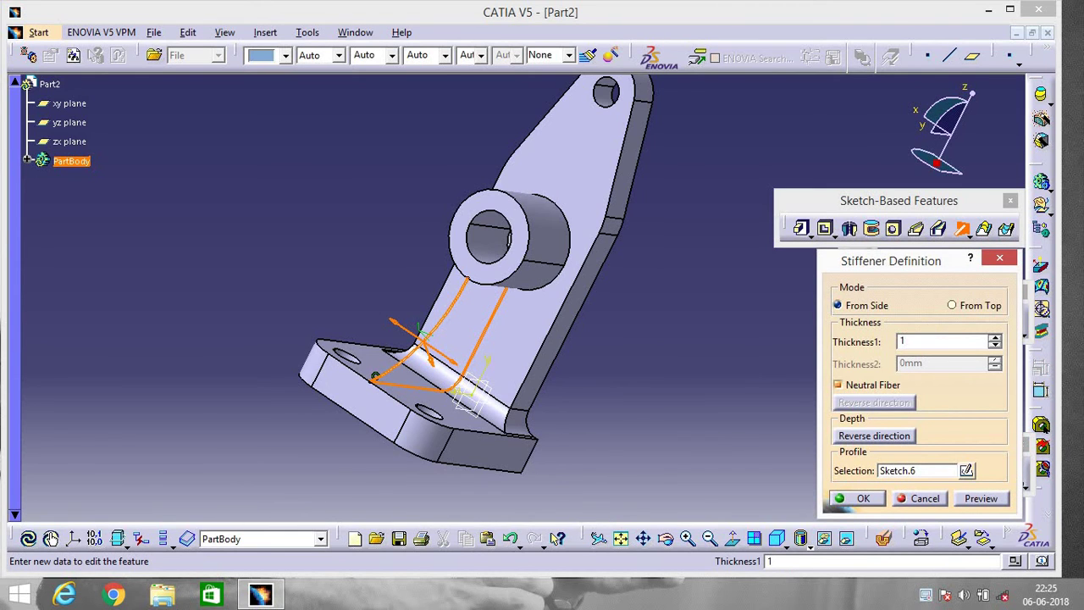
text(10)
key(Return)
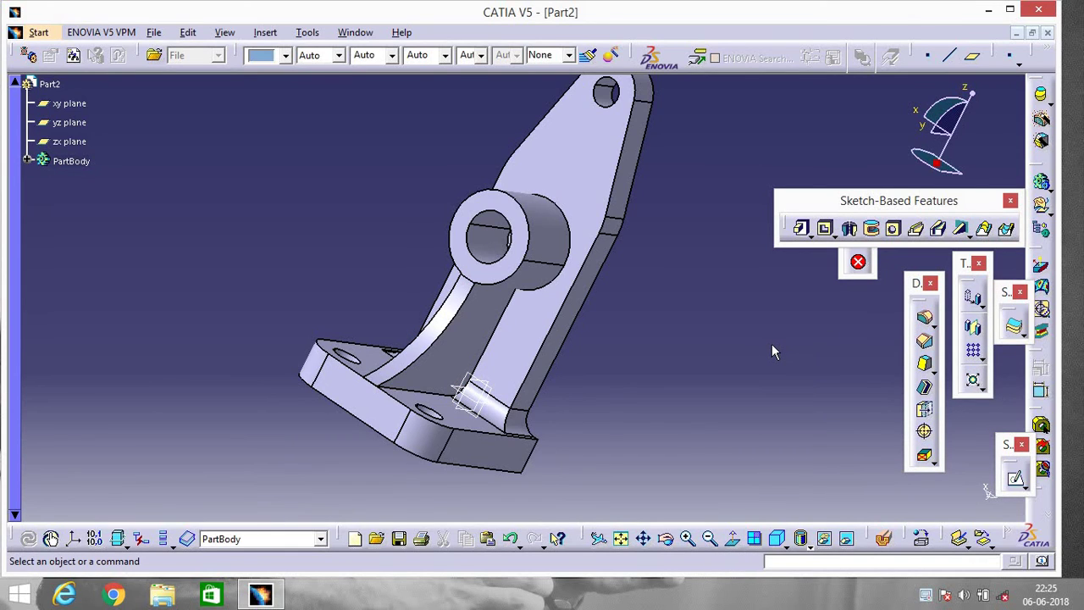
Step: Apply Aluminium from the Metal material catalog to PartBody and confirm
click(83, 163)
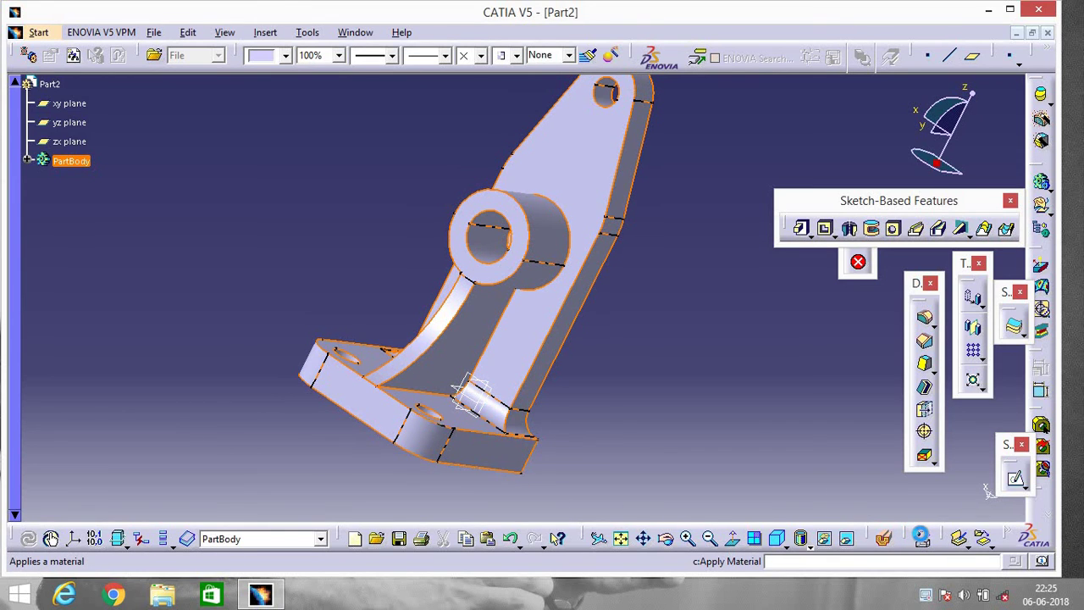
click(920, 538)
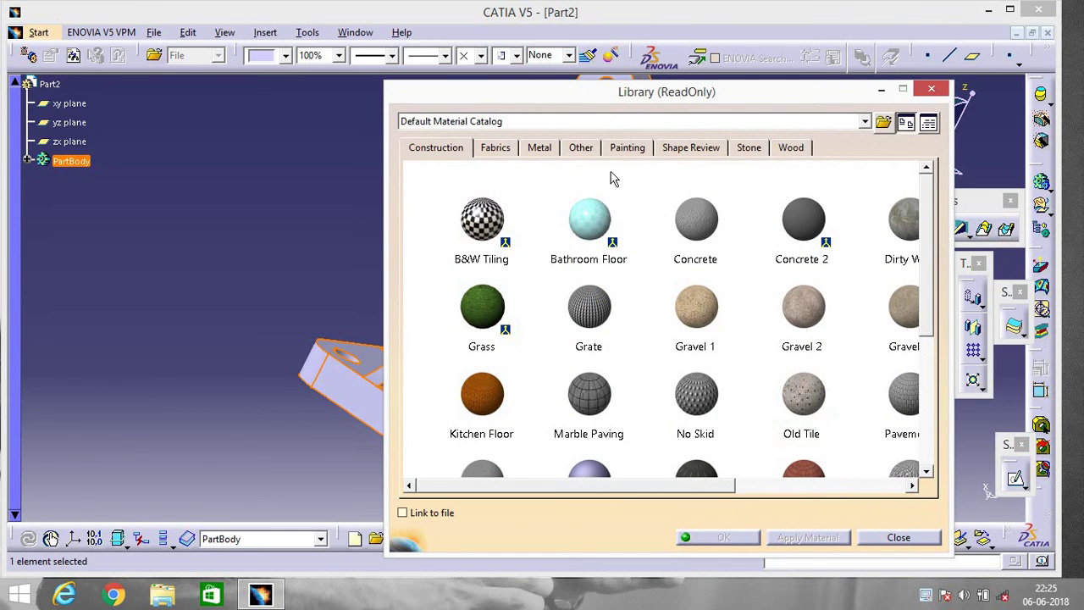
click(542, 147)
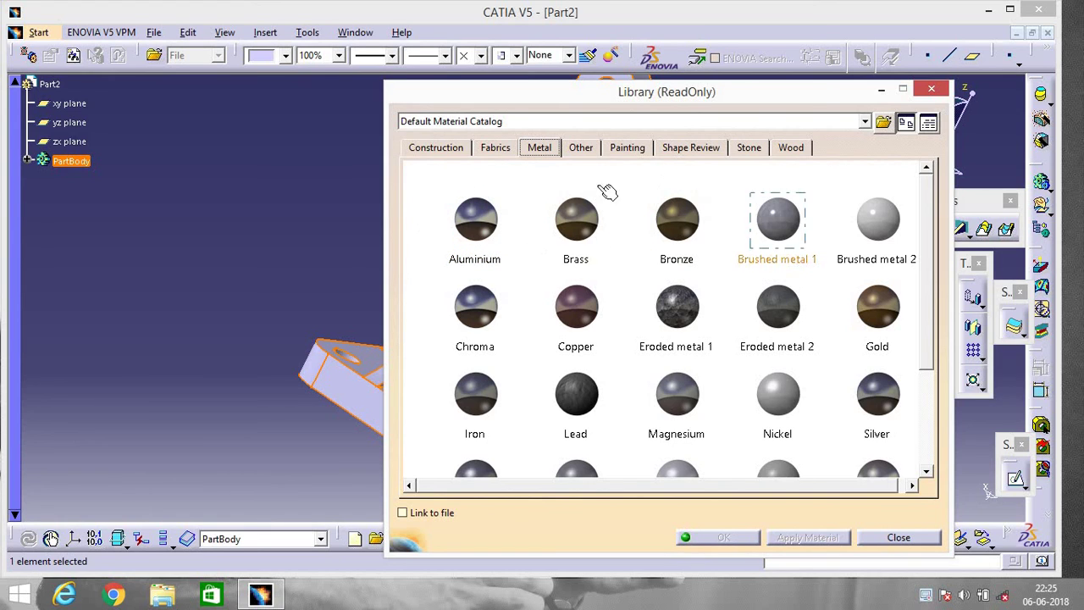
click(481, 220)
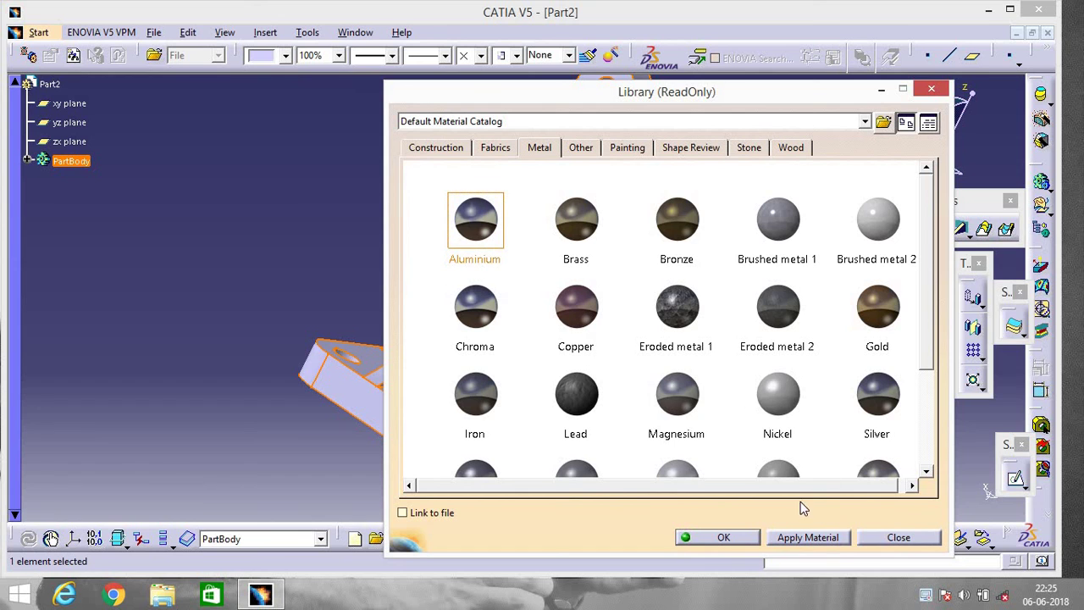
click(804, 538)
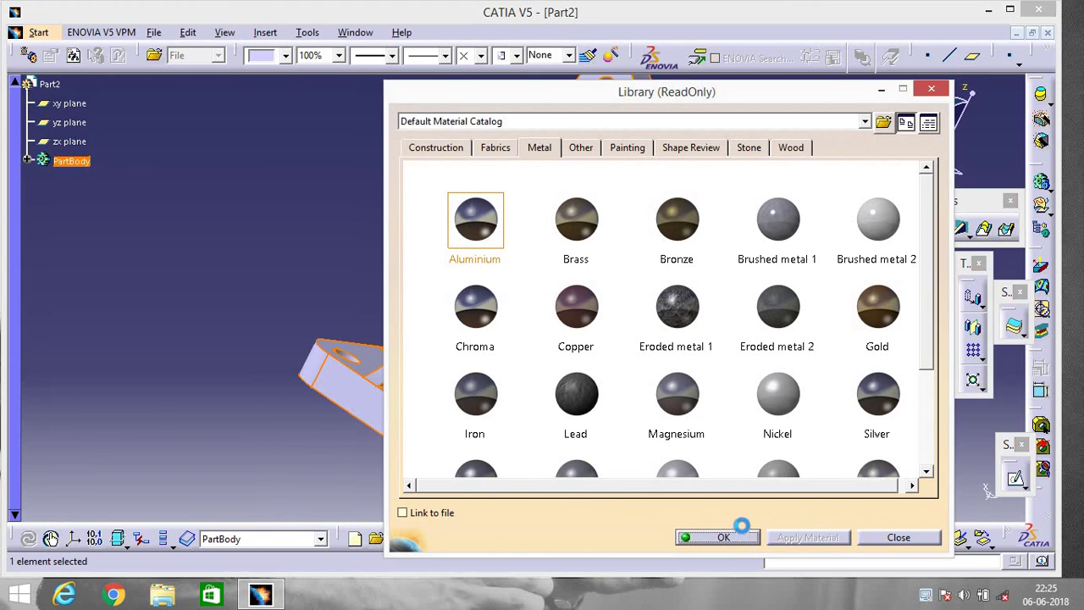
click(742, 533)
click(747, 450)
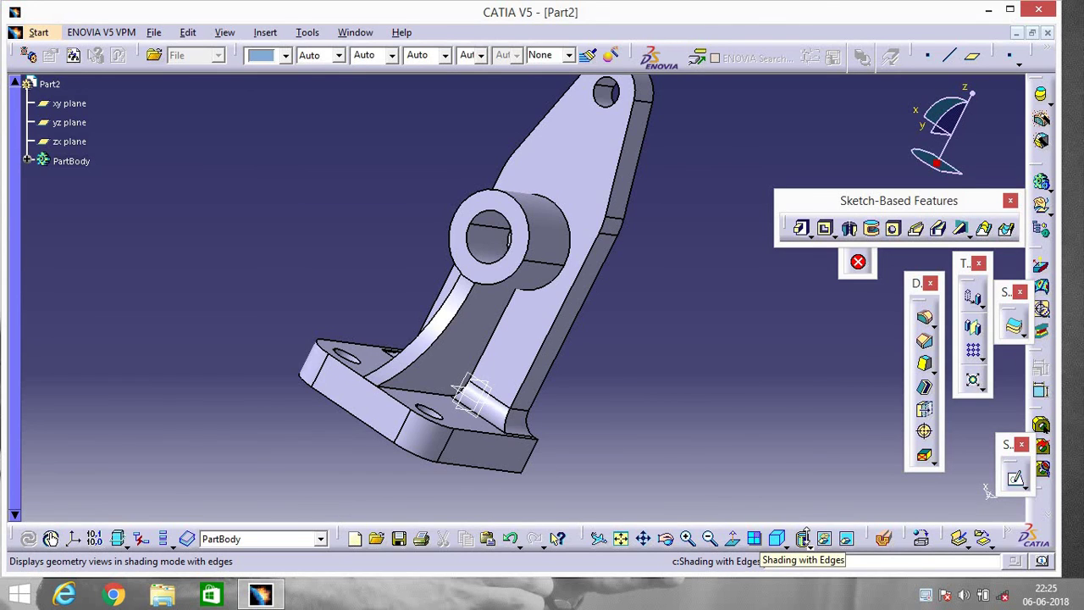
Step: Switch the view mode to Shading with Material
click(809, 542)
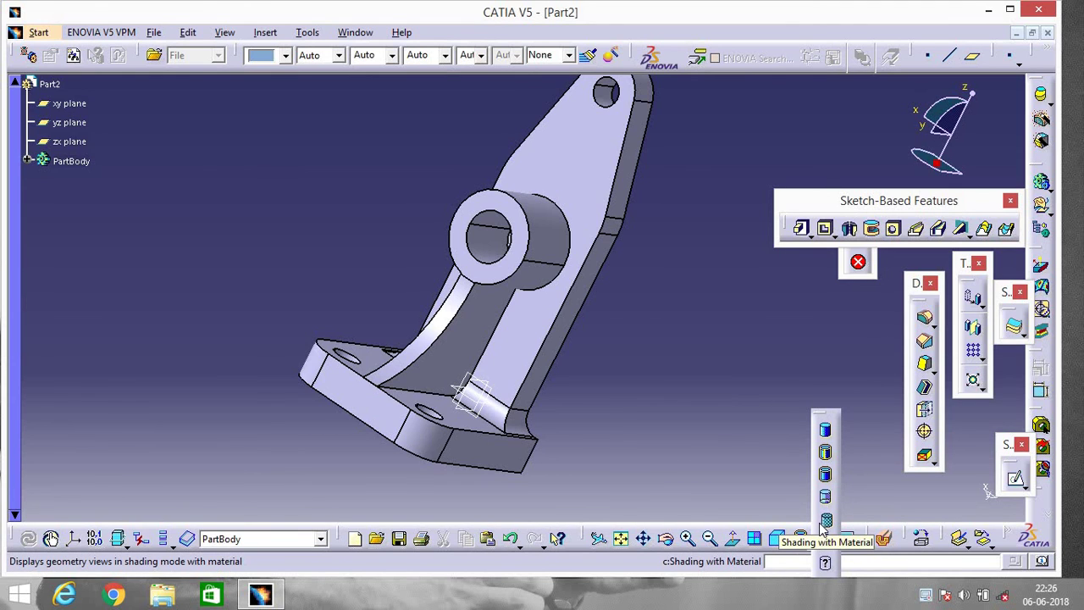
click(824, 522)
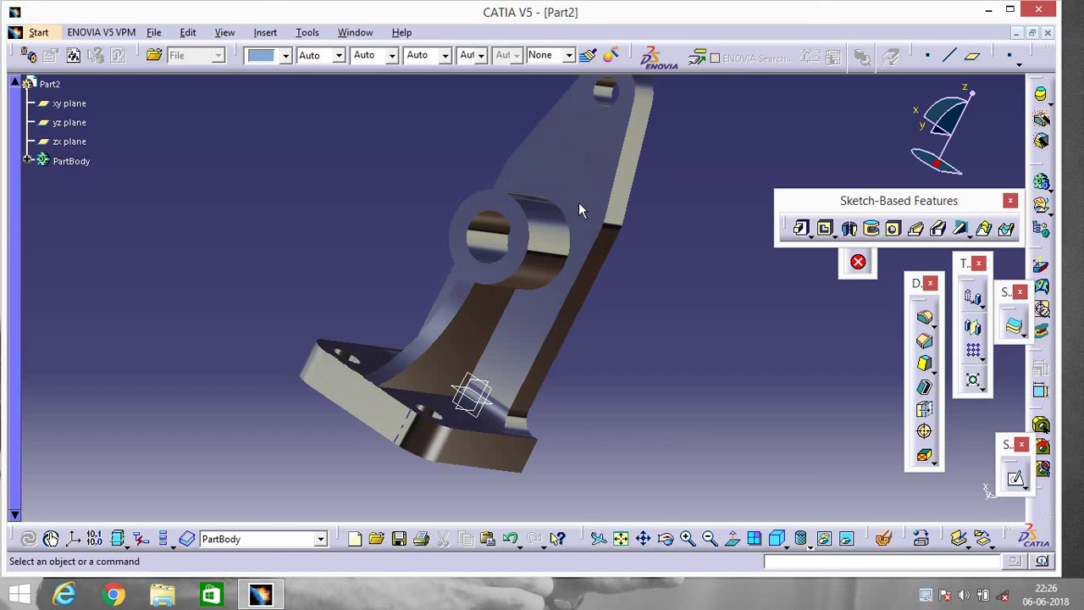